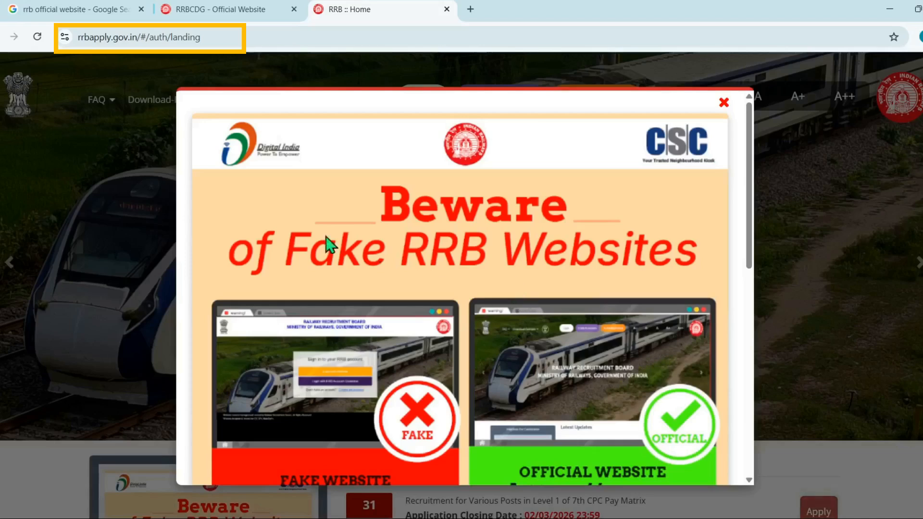
# Step: Highlight the official portal web address and scroll through the home page notices
pyautogui.moveTo(216, 41); pyautogui.dragTo(53, 38)
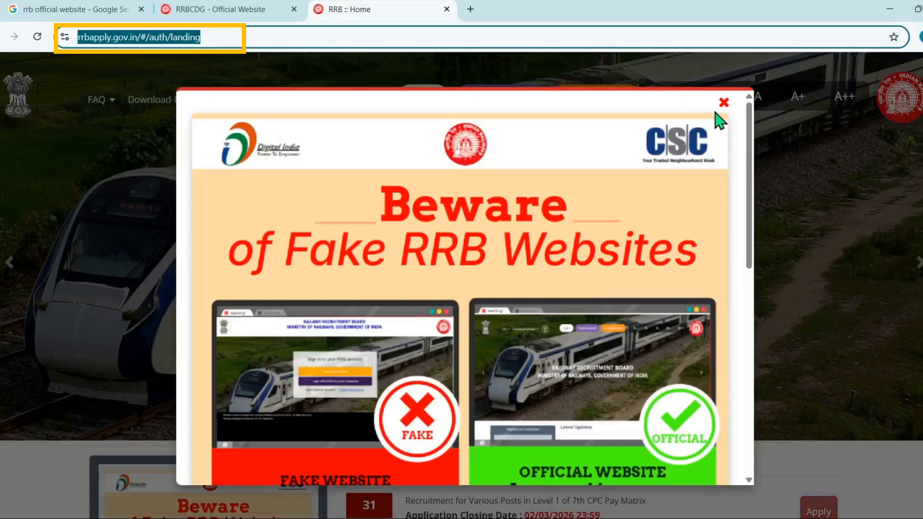
pyautogui.scroll(-2, 662, 198)
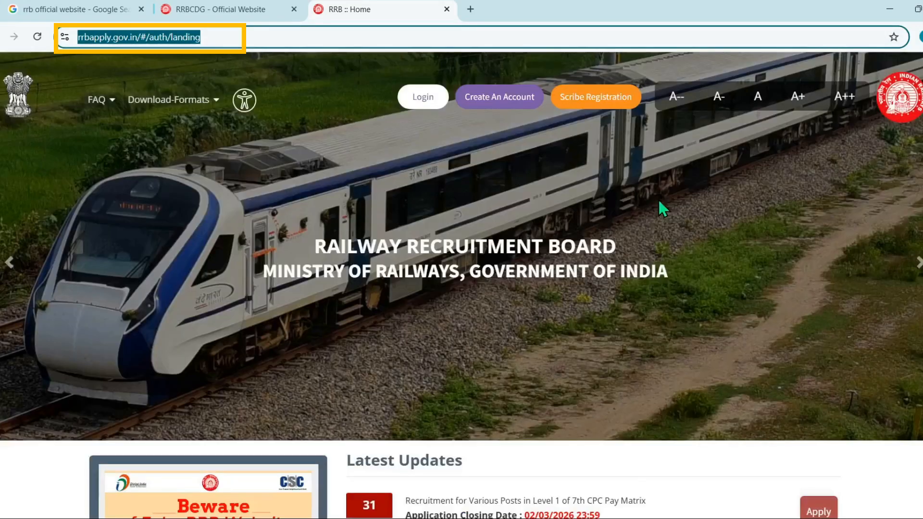
pyautogui.scroll(-4, 657, 199)
pyautogui.scroll(-4, 634, 220)
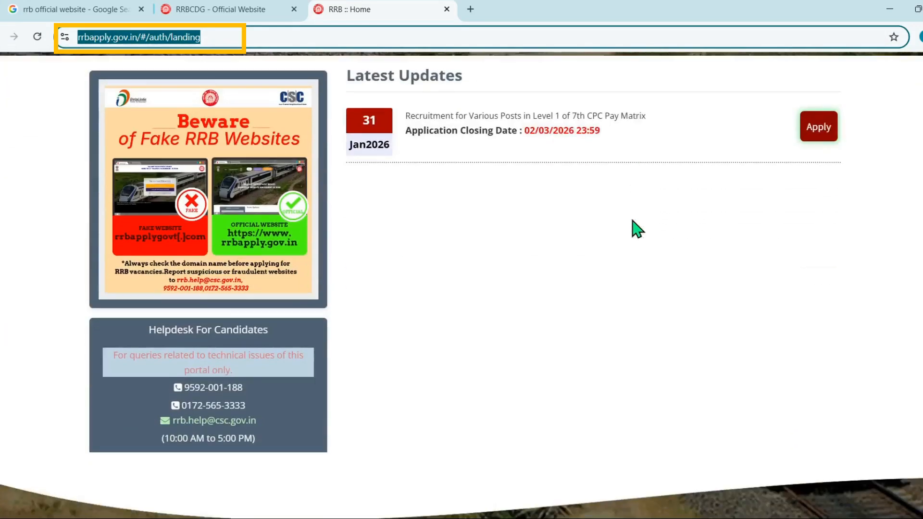
pyautogui.scroll(3, 631, 220)
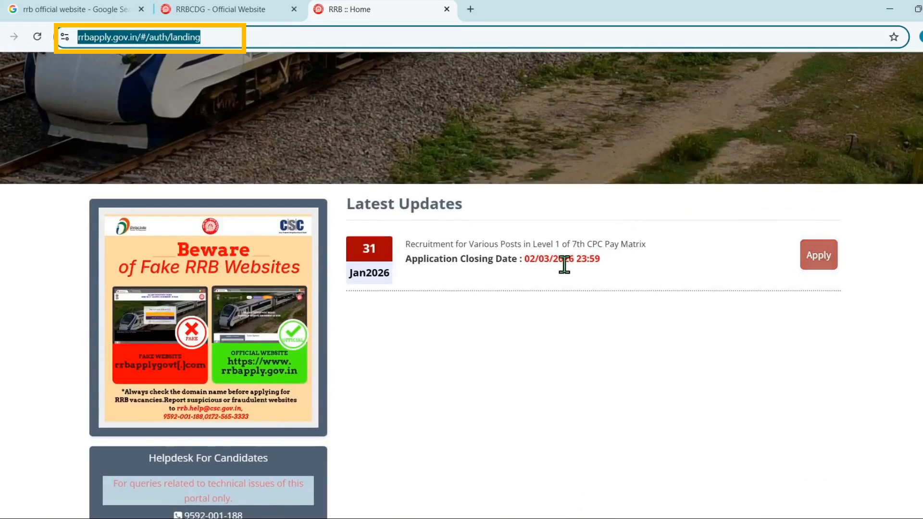
# Step: Note the application closing date, then apply on the Level 1 notice as a new account
pyautogui.moveTo(522, 260); pyautogui.dragTo(599, 258)
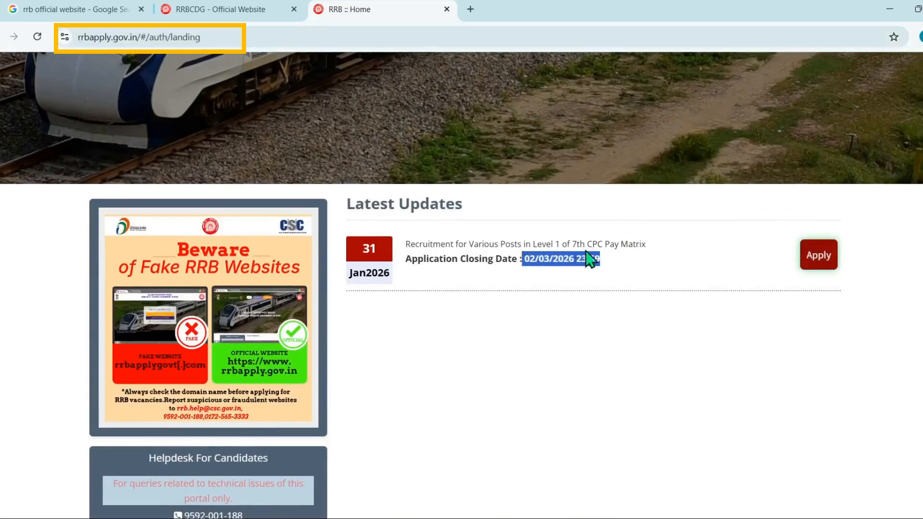
pyautogui.click(635, 277)
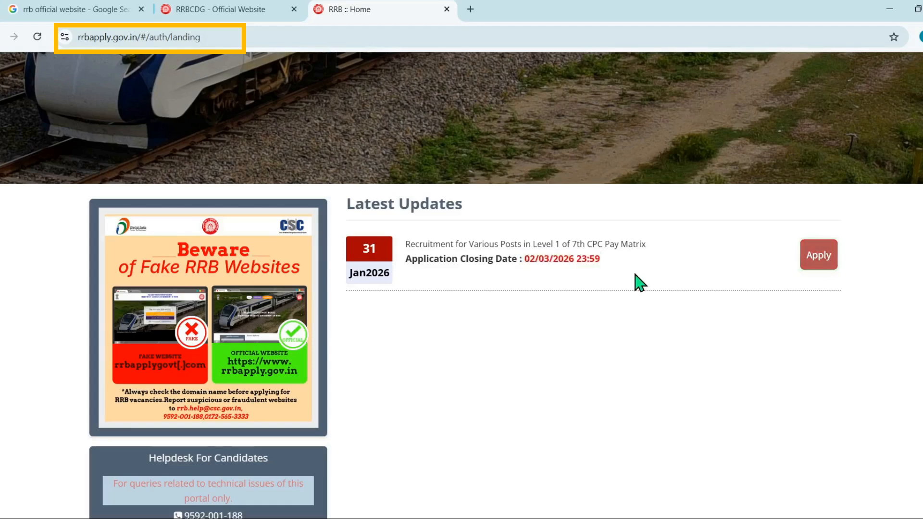
pyautogui.click(823, 260)
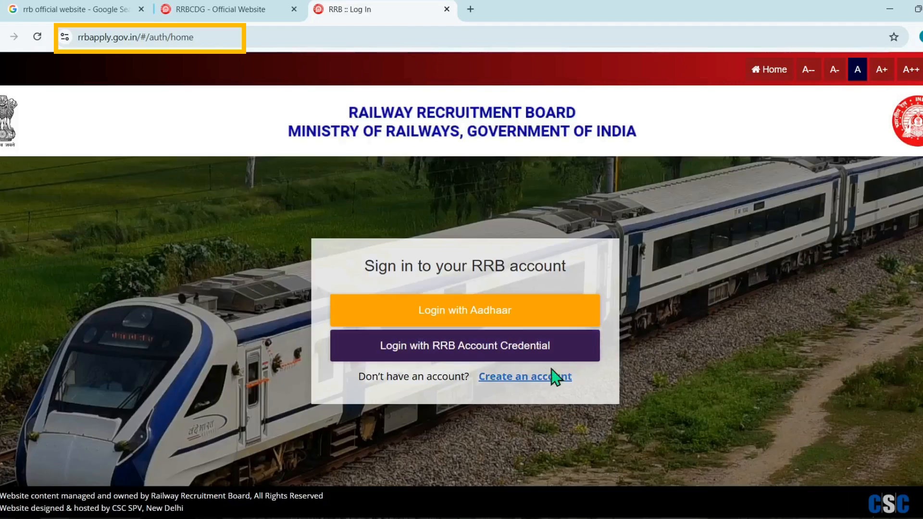
pyautogui.click(521, 380)
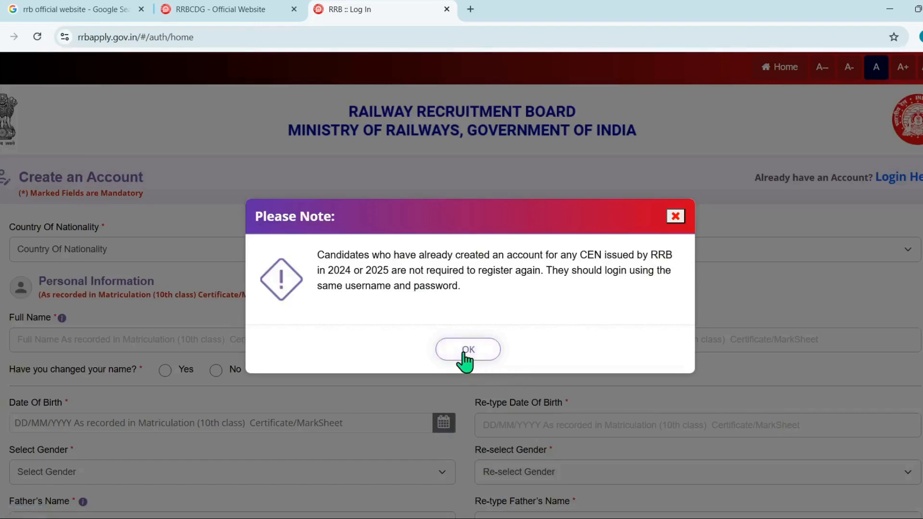
# Step: Dismiss the existing-accounts notice, set nationality to India and fill in the full name twice
pyautogui.click(465, 356)
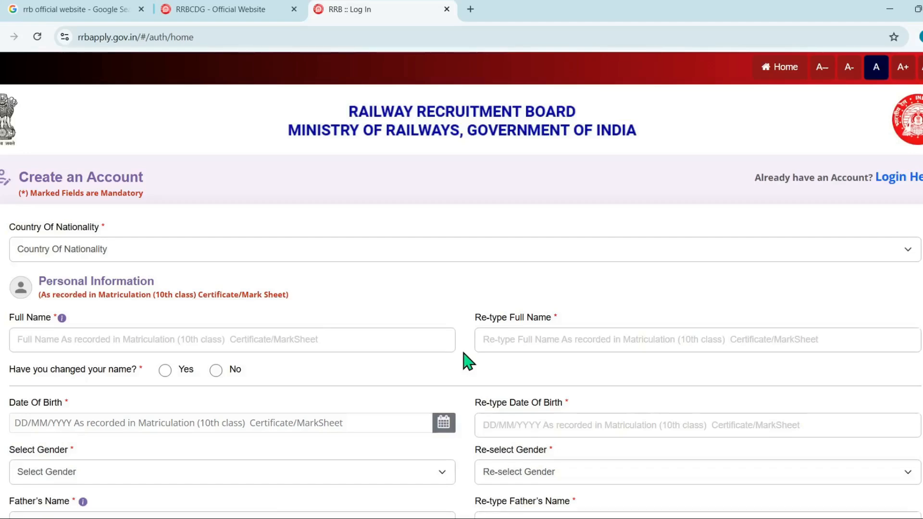
pyautogui.scroll(-5, 439, 344)
pyautogui.scroll(4, 441, 342)
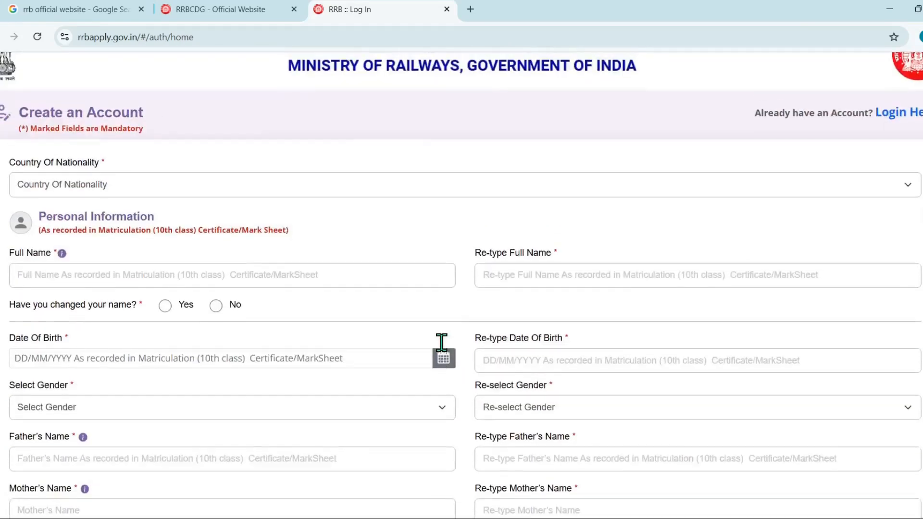
pyautogui.click(115, 187)
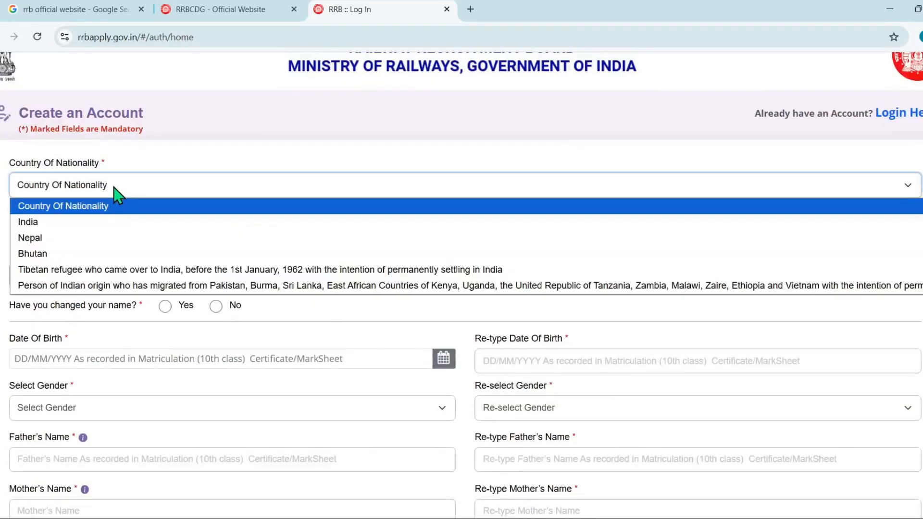
pyautogui.click(82, 226)
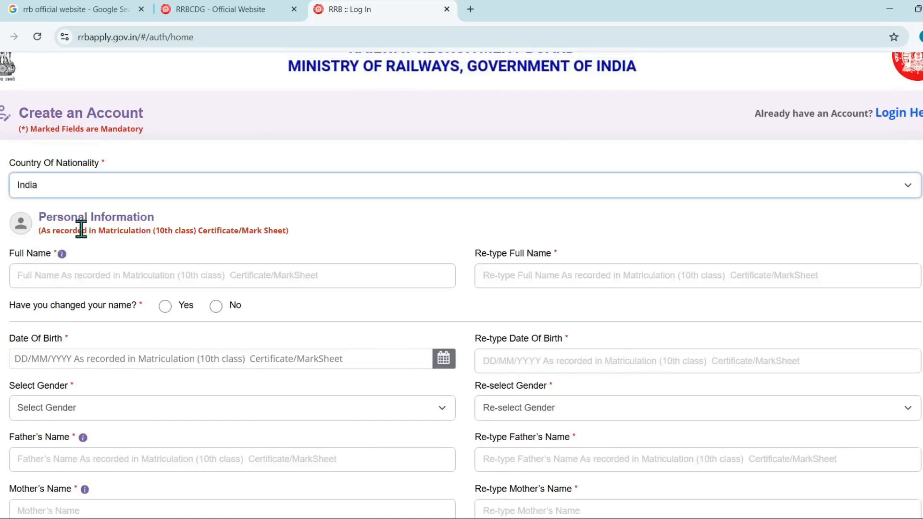
pyautogui.click(77, 287)
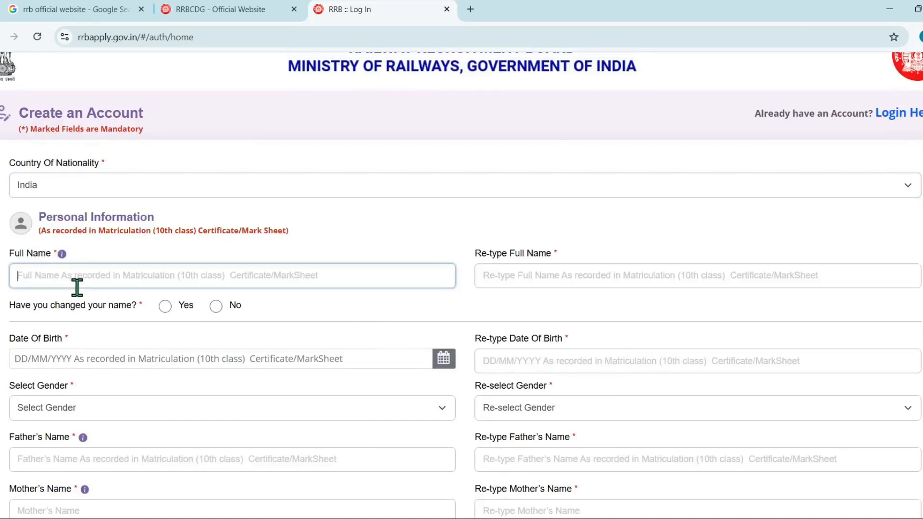
pyautogui.click(585, 275)
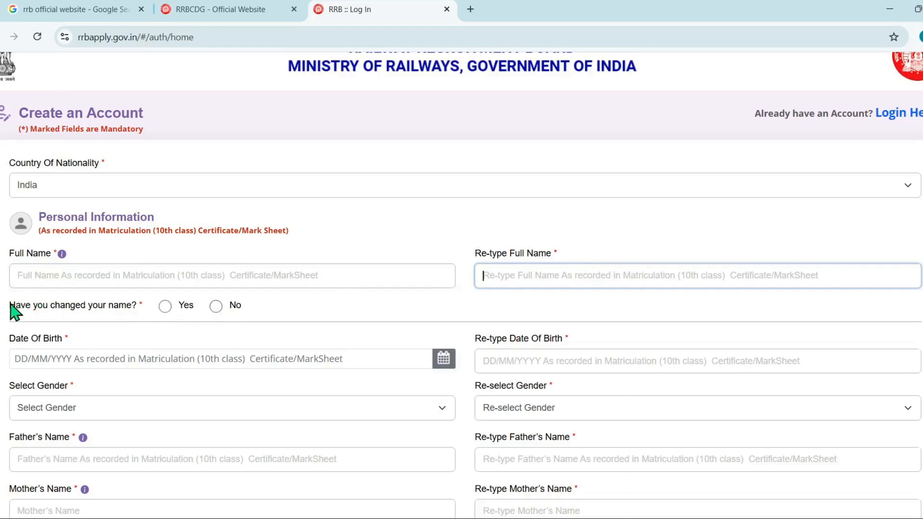
# Step: Review the name-change question and date of birth fields, leaving the date unpicked
pyautogui.moveTo(10, 306); pyautogui.dragTo(136, 305)
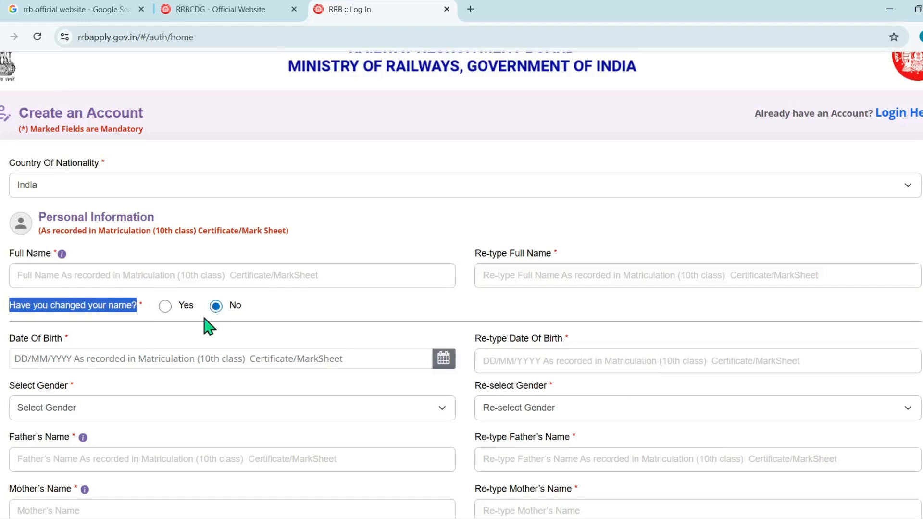
pyautogui.click(443, 358)
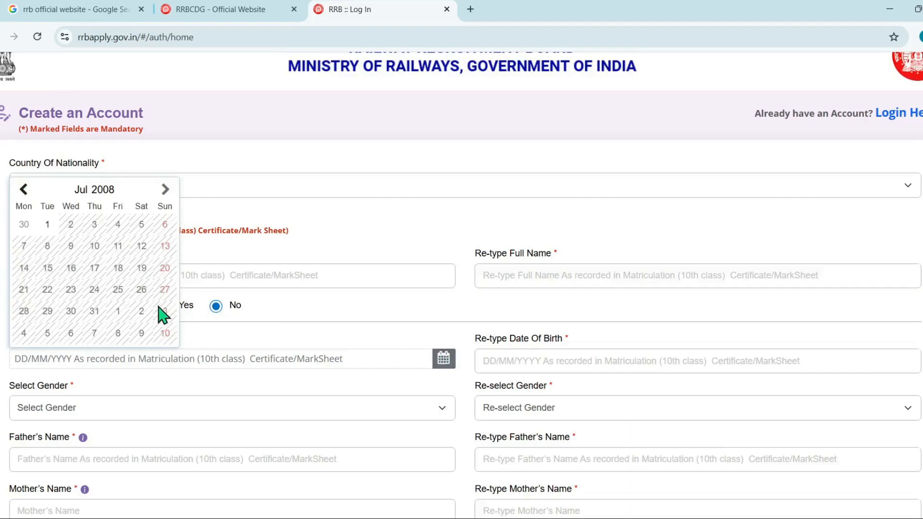
pyautogui.click(383, 388)
pyautogui.click(775, 364)
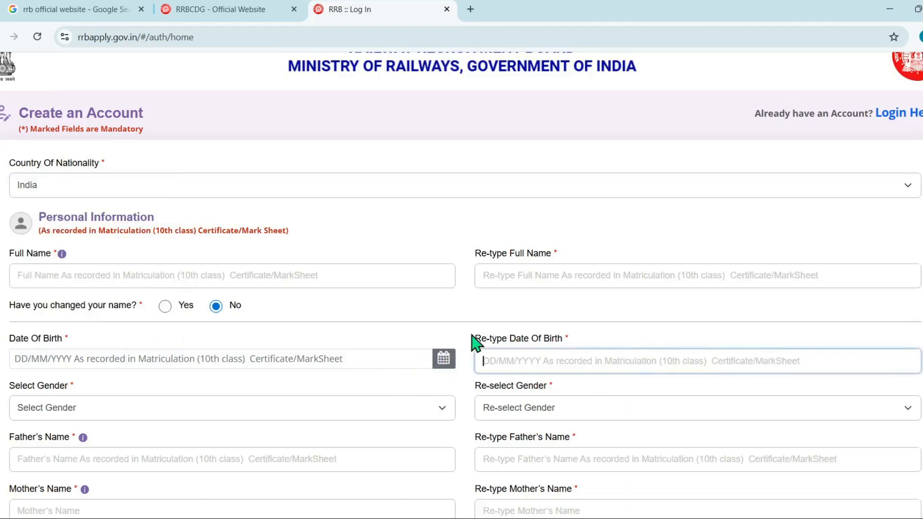
pyautogui.moveTo(477, 341); pyautogui.dragTo(562, 343)
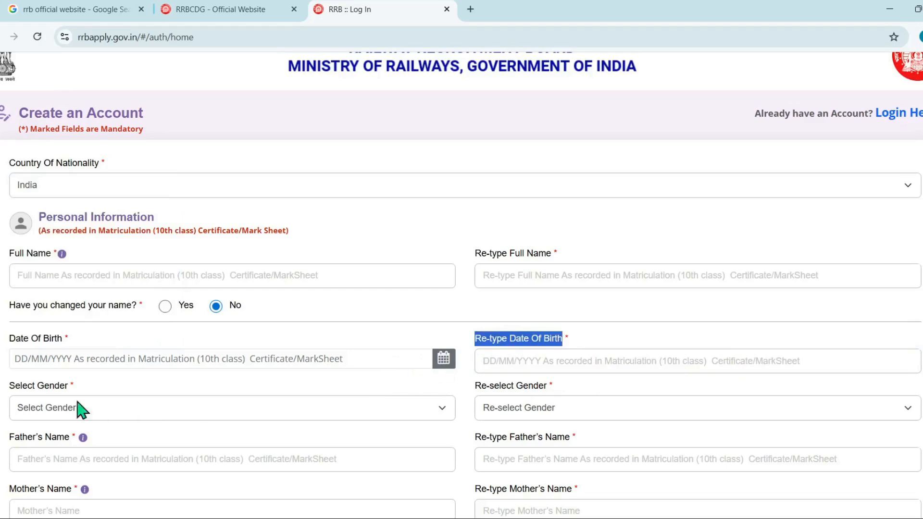
# Step: Check the gender and re-select gender options without changing them
pyautogui.moveTo(10, 386); pyautogui.dragTo(59, 387)
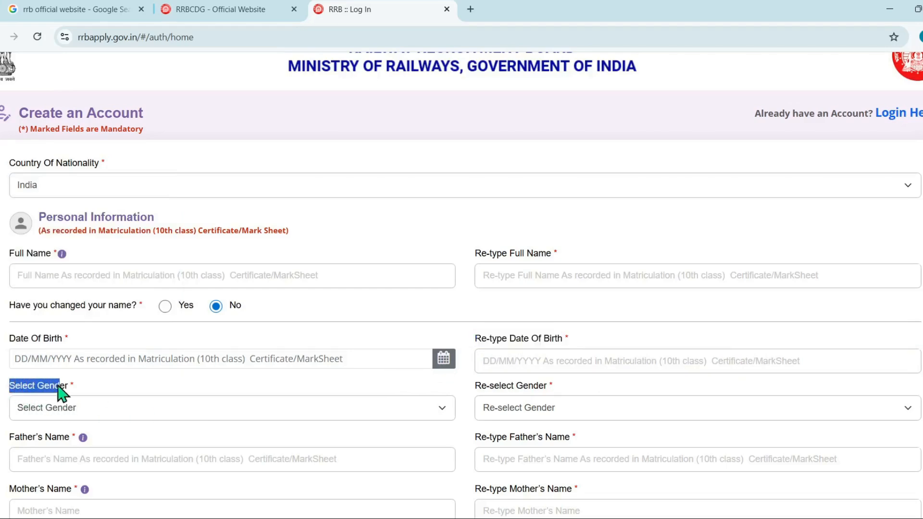
pyautogui.click(71, 409)
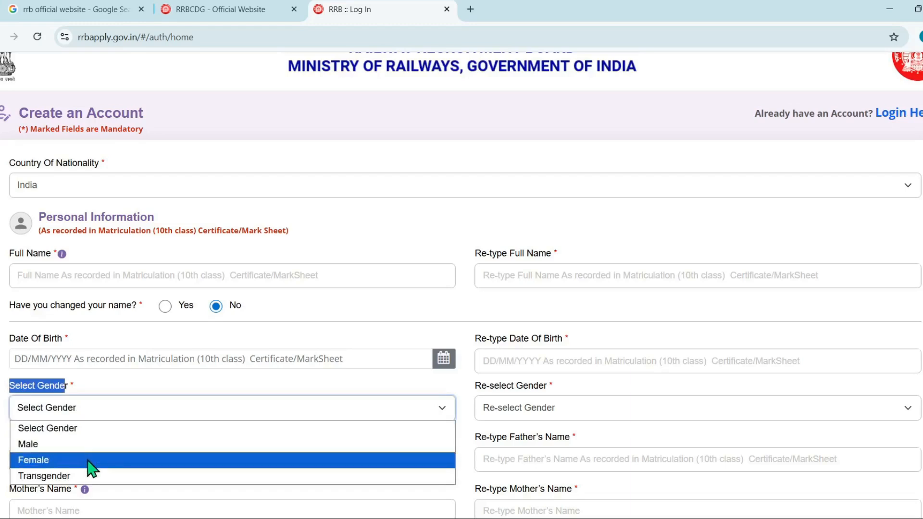
pyautogui.click(223, 409)
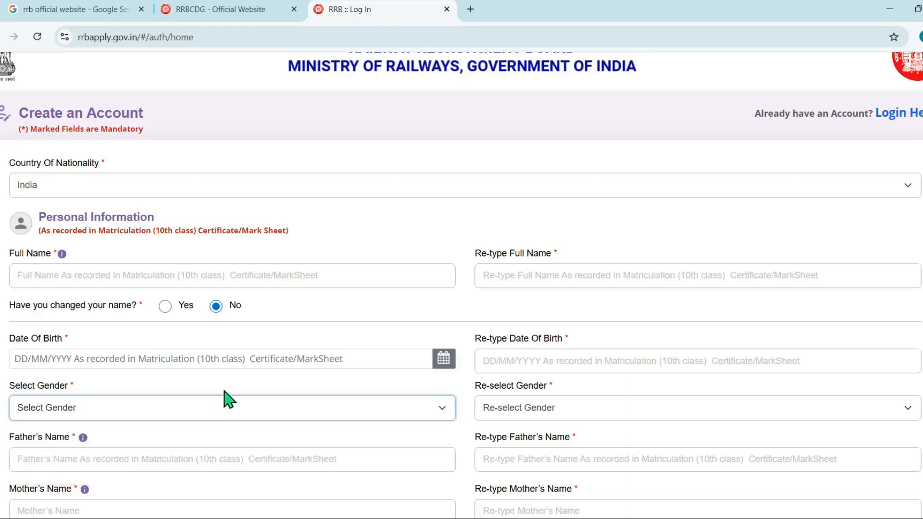
pyautogui.click(533, 408)
pyautogui.moveTo(476, 386); pyautogui.dragTo(551, 396)
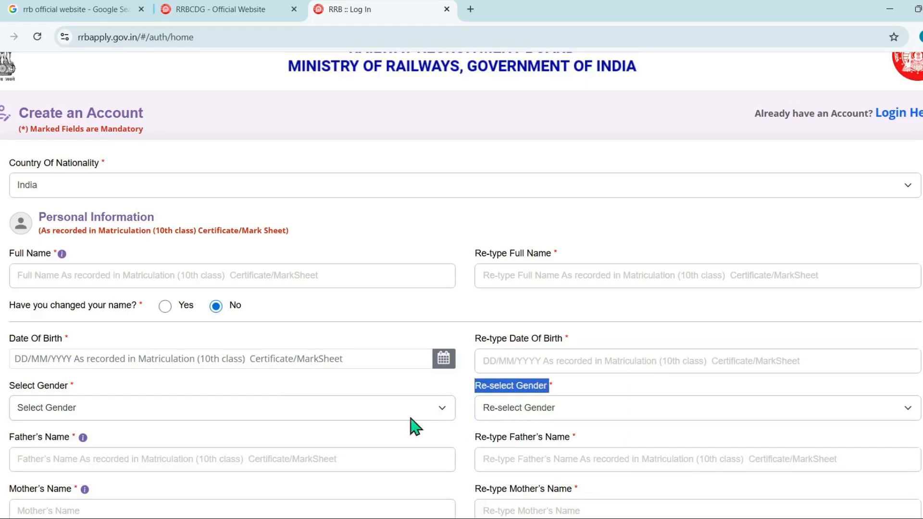
# Step: Fill in the father's name and its re-typed confirmation
pyautogui.scroll(-3, 148, 417)
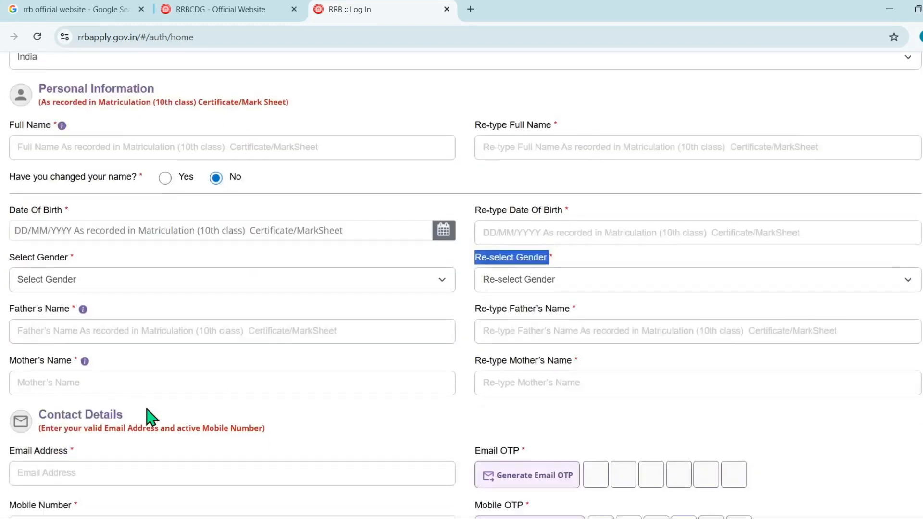
pyautogui.moveTo(8, 310); pyautogui.dragTo(69, 314)
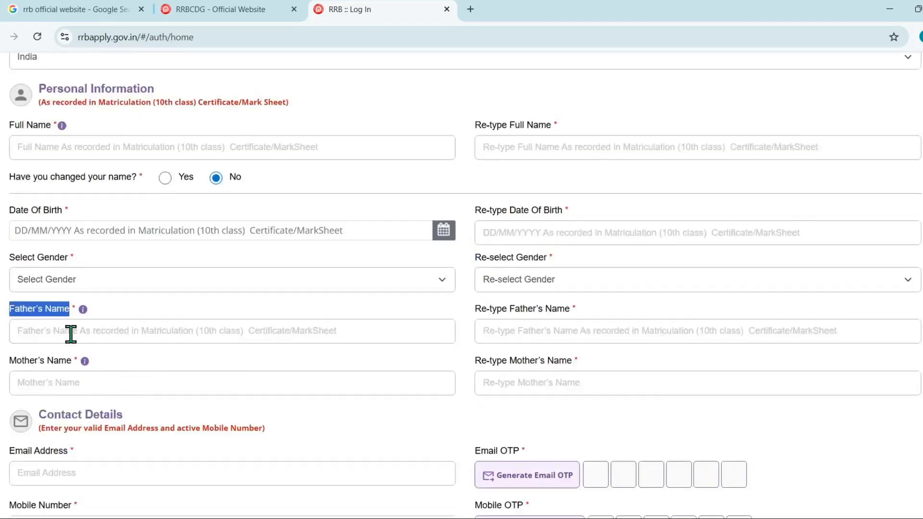
pyautogui.click(70, 333)
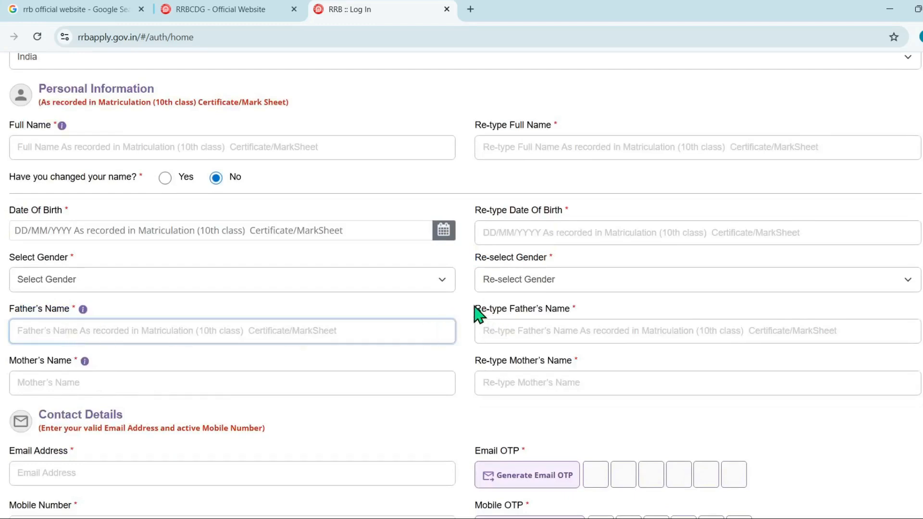
pyautogui.moveTo(476, 311); pyautogui.dragTo(572, 312)
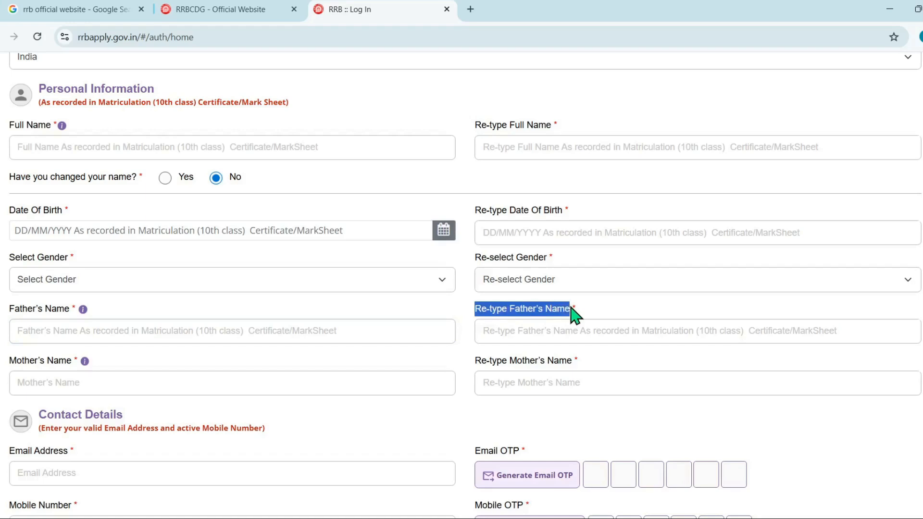
pyautogui.click(547, 336)
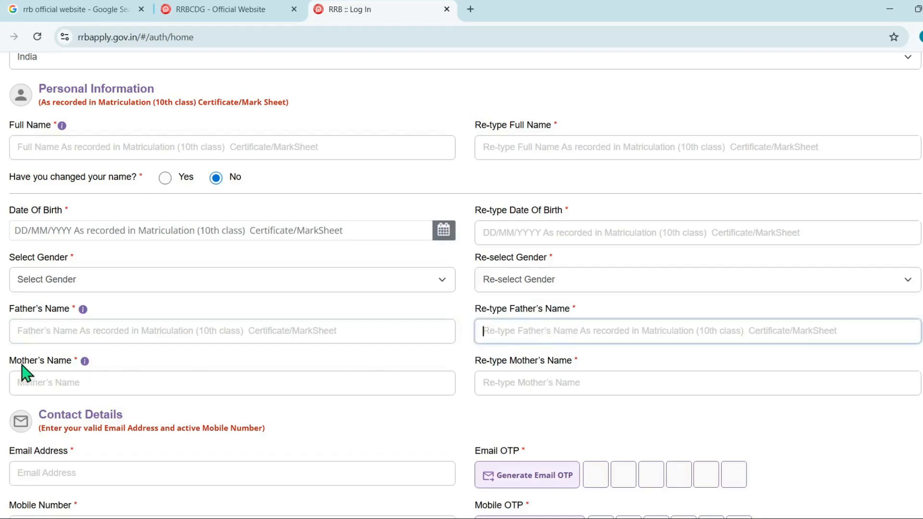
# Step: Fill in the mother's name and its re-typed confirmation, then scroll to Contact Details
pyautogui.moveTo(10, 362); pyautogui.dragTo(93, 364)
pyautogui.click(108, 382)
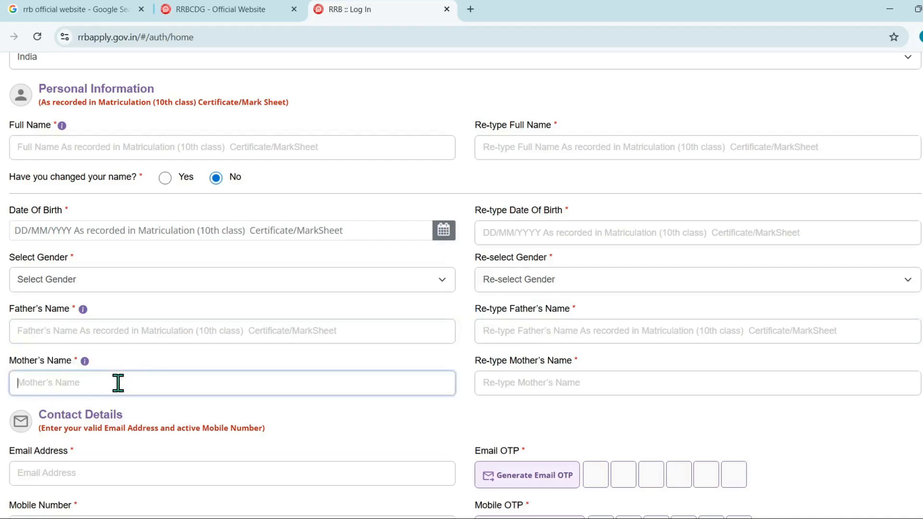
pyautogui.moveTo(477, 364); pyautogui.dragTo(570, 361)
pyautogui.click(557, 377)
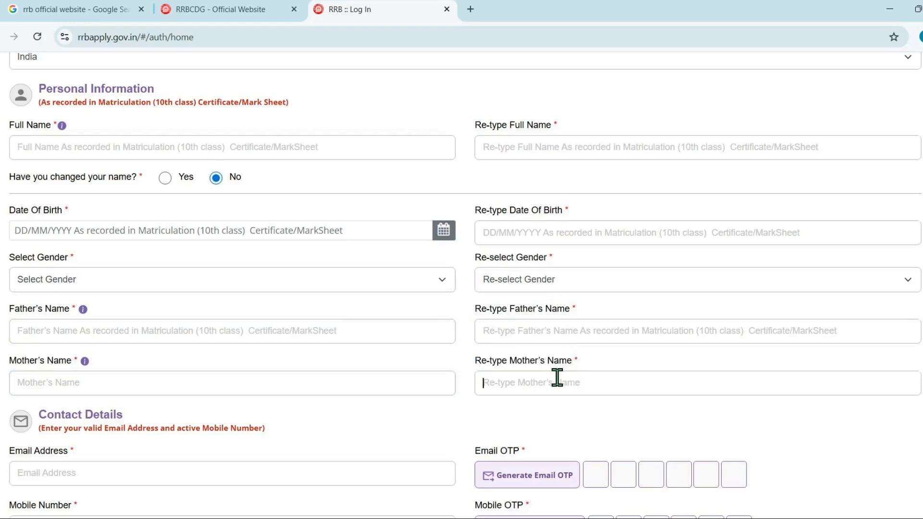
pyautogui.scroll(-1, 457, 375)
pyautogui.scroll(-1, 454, 374)
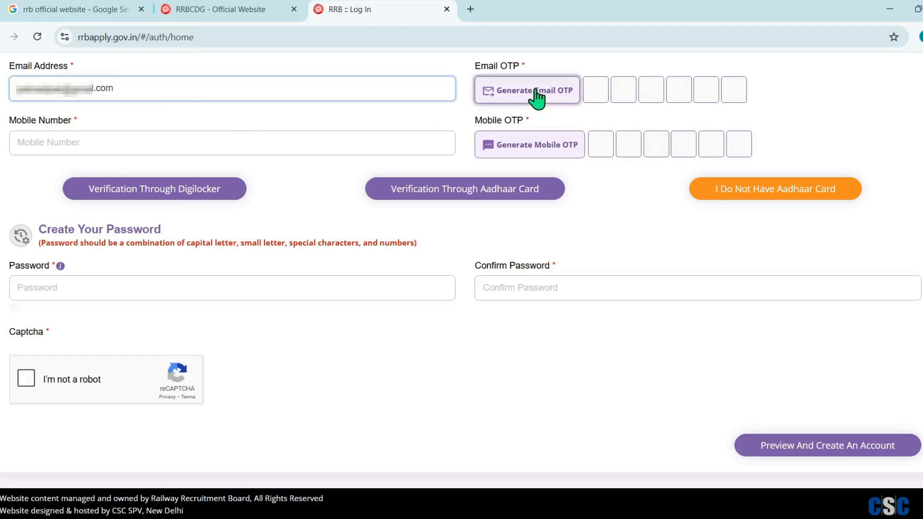
# Step: Generate the email OTP and enter the email verification code
pyautogui.click(536, 95)
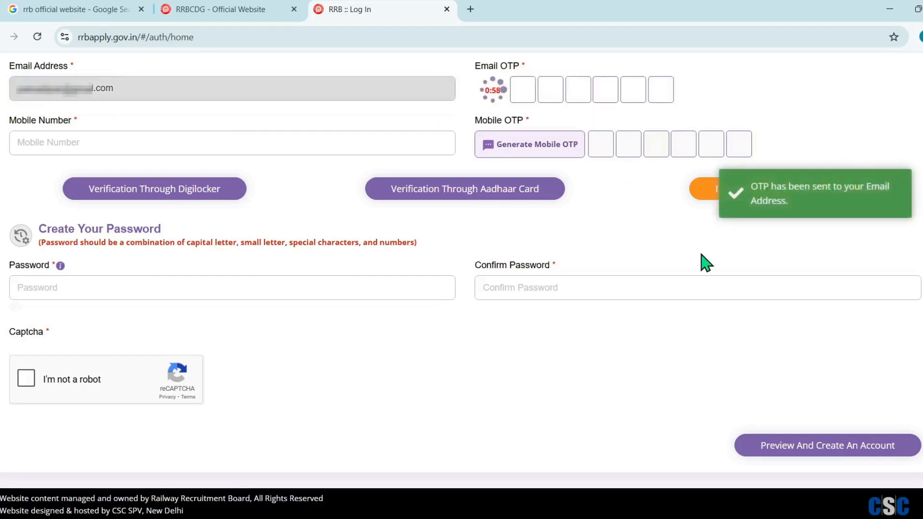
pyautogui.click(521, 94)
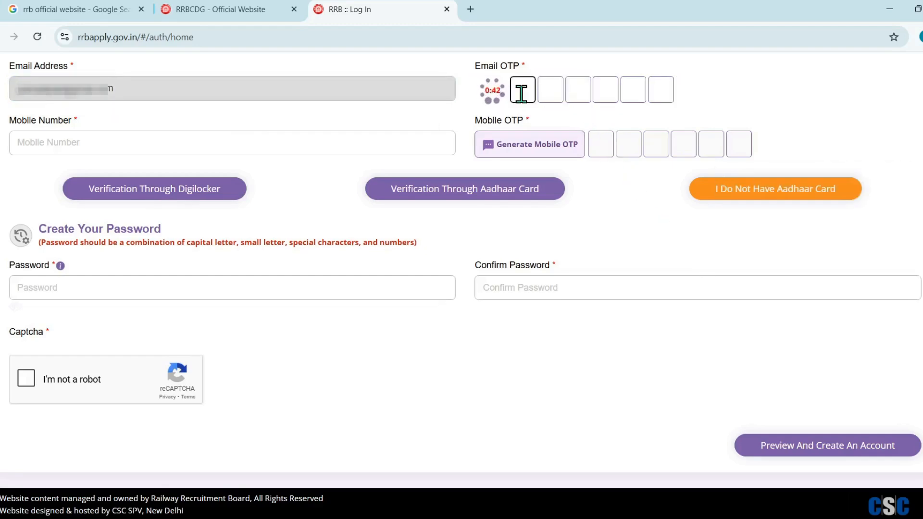
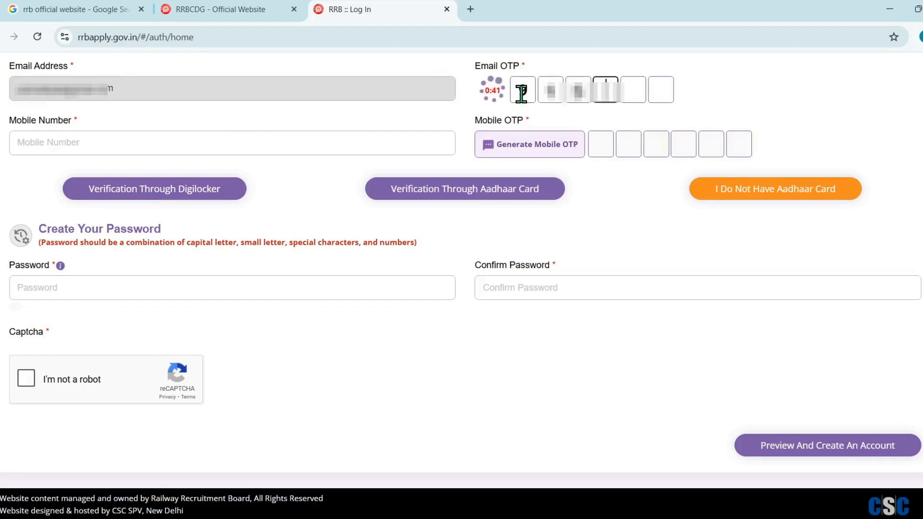
# Step: Enter the mobile number, generate the mobile OTP and type in the code
pyautogui.click(214, 140)
pyautogui.write('78')
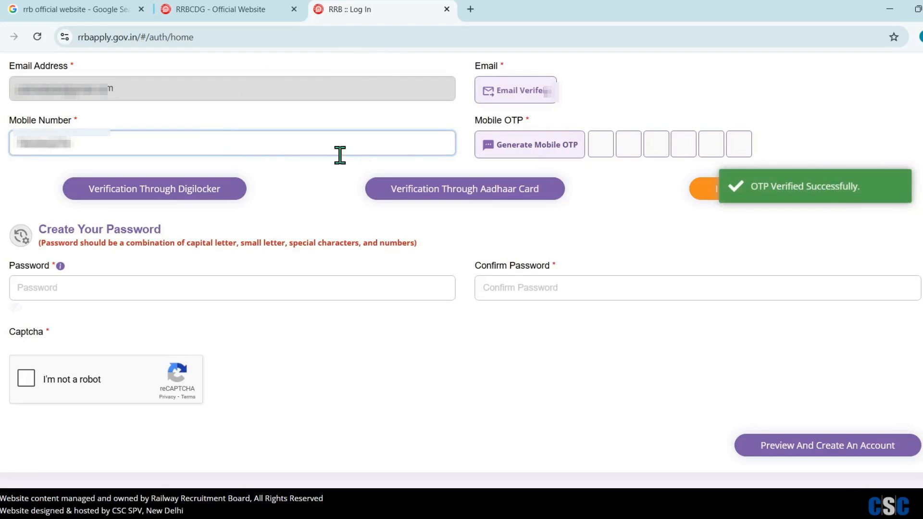
pyautogui.click(525, 151)
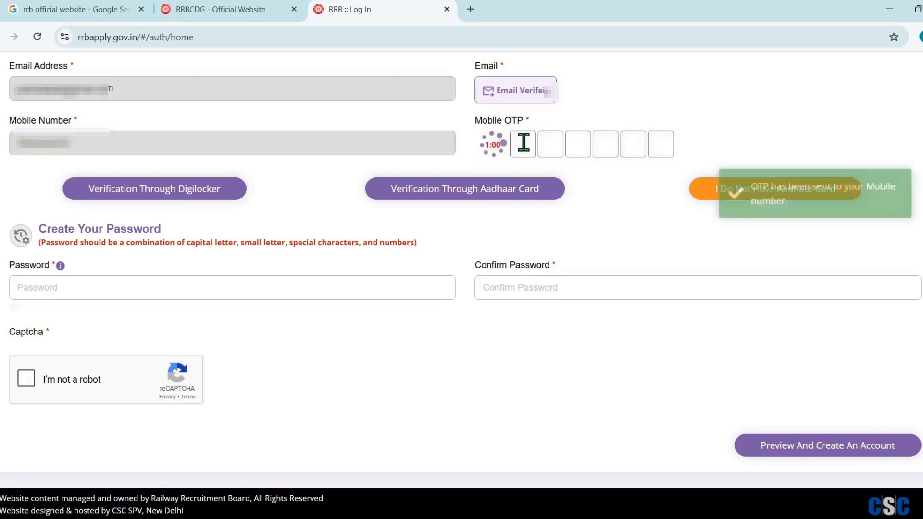
pyautogui.write('9')
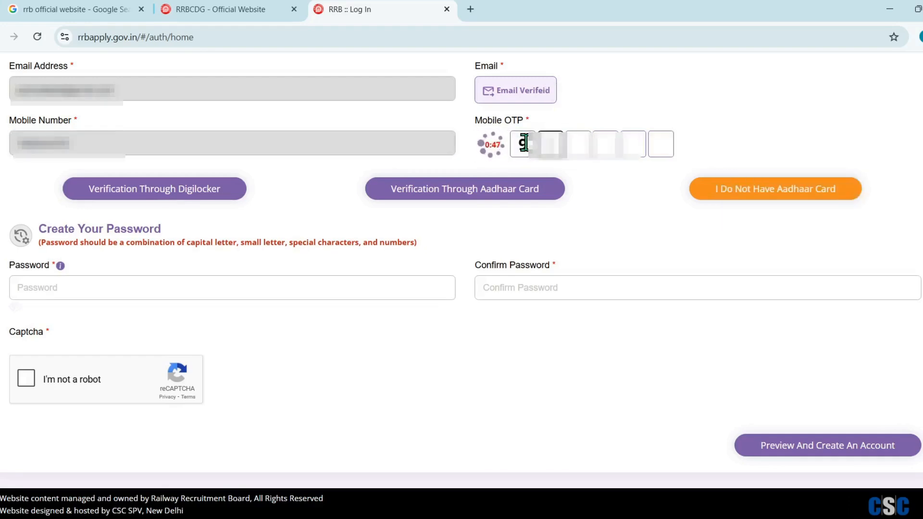
pyautogui.write('*****')
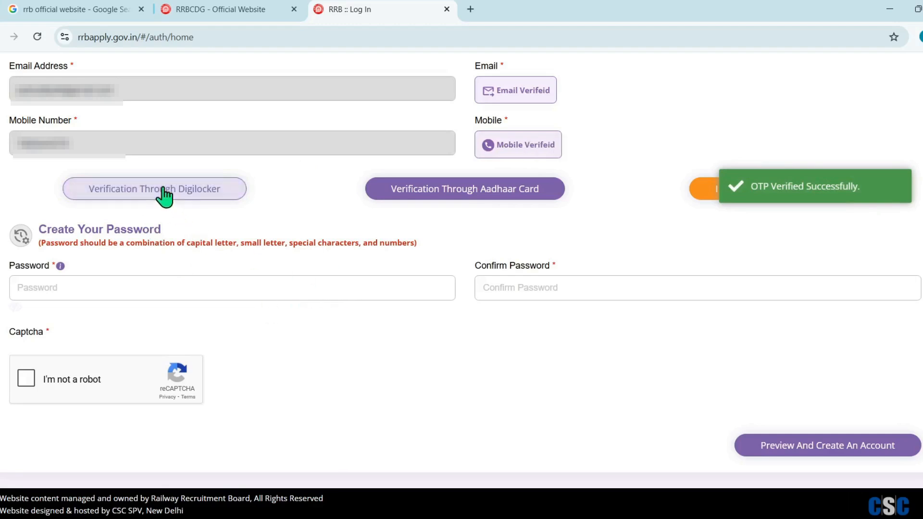
# Step: Choose Aadhaar verification, enter the Aadhaar number, tick KYC consent and request the OTP
pyautogui.click(464, 194)
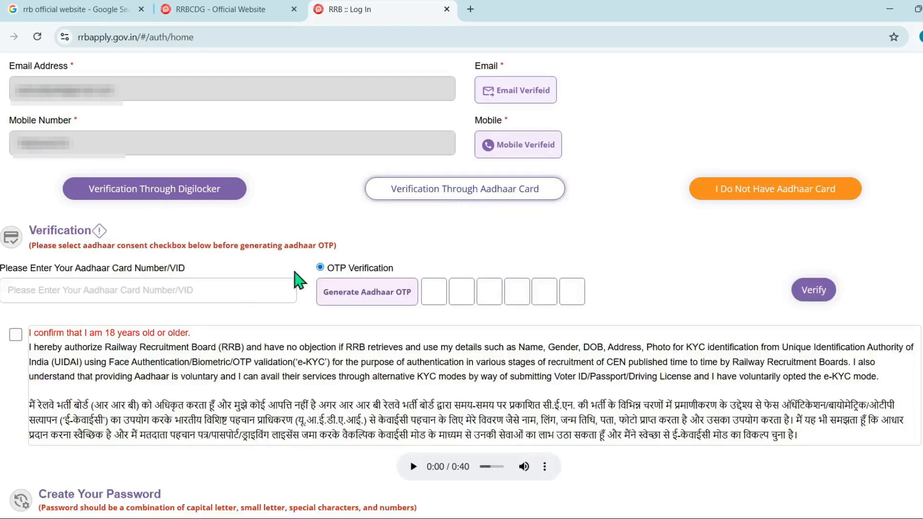
pyautogui.click(224, 295)
pyautogui.write('4')
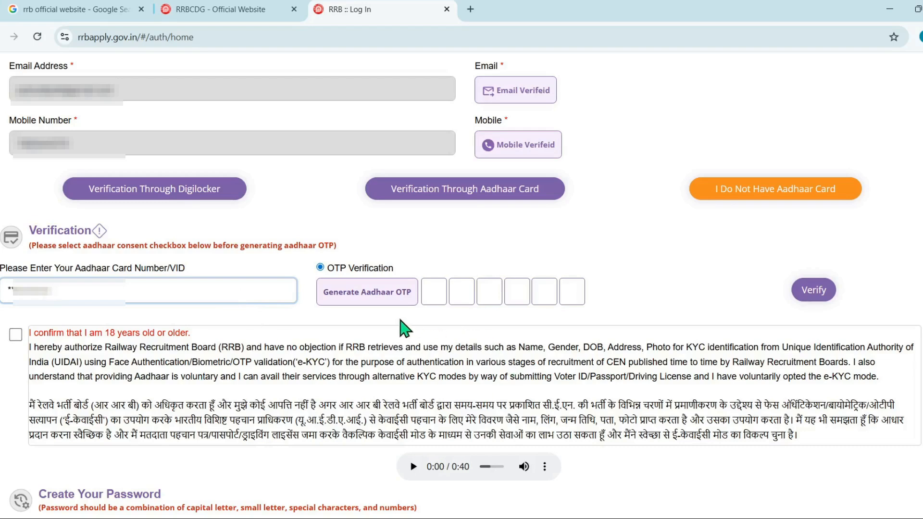
pyautogui.click(378, 301)
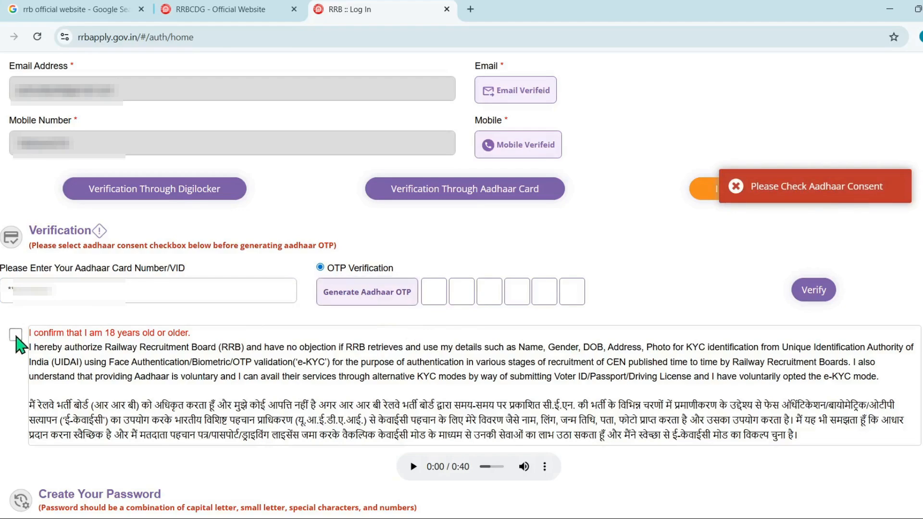
pyautogui.click(15, 335)
pyautogui.click(375, 292)
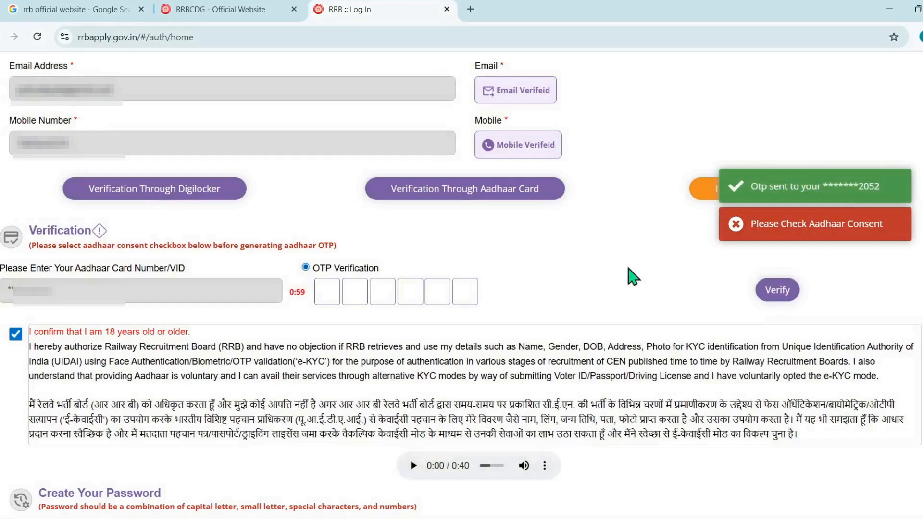
pyautogui.click(738, 228)
# Step: Enter the six-digit Aadhaar OTP and submit it for verification
pyautogui.click(323, 292)
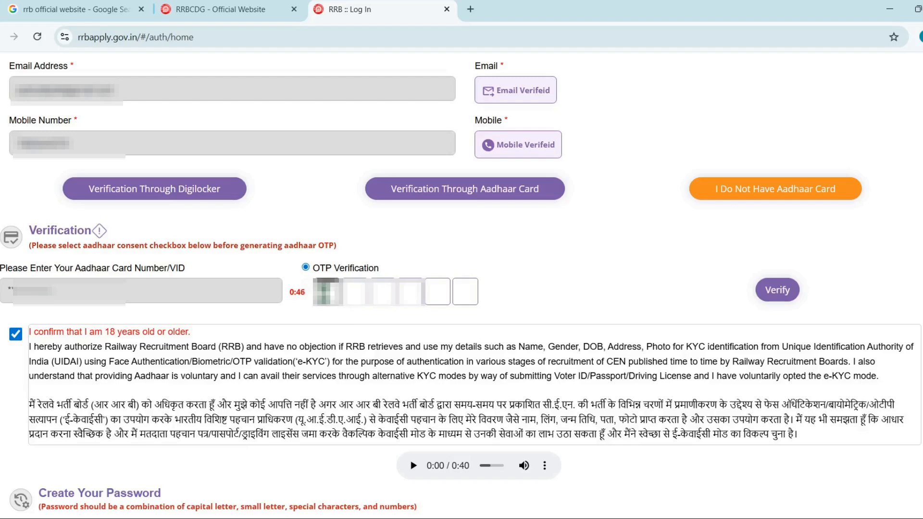
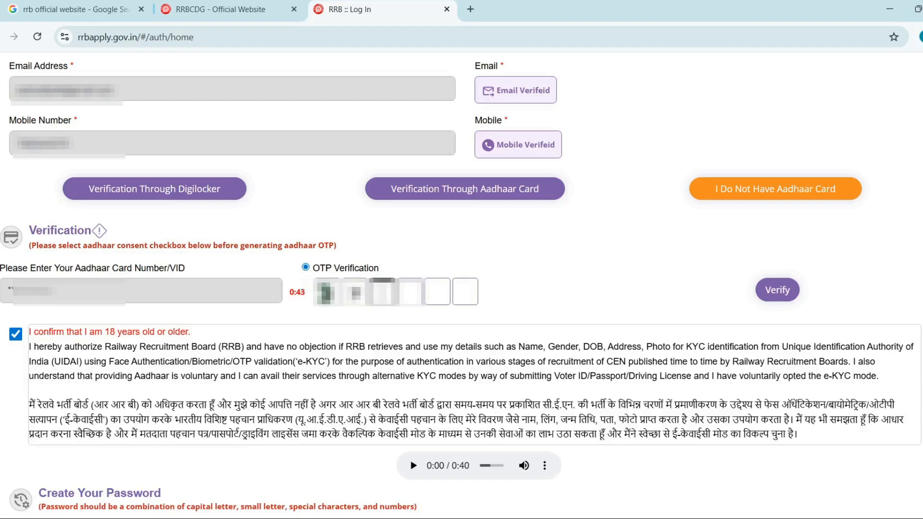
pyautogui.click(777, 290)
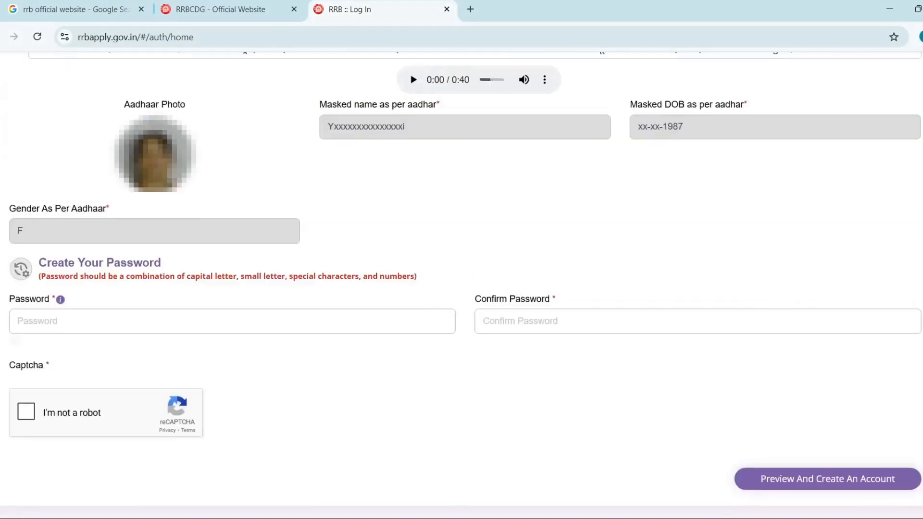
# Step: Enter and confirm a self-chosen password, tick I'm not a robot and preview the account details
pyautogui.click(139, 322)
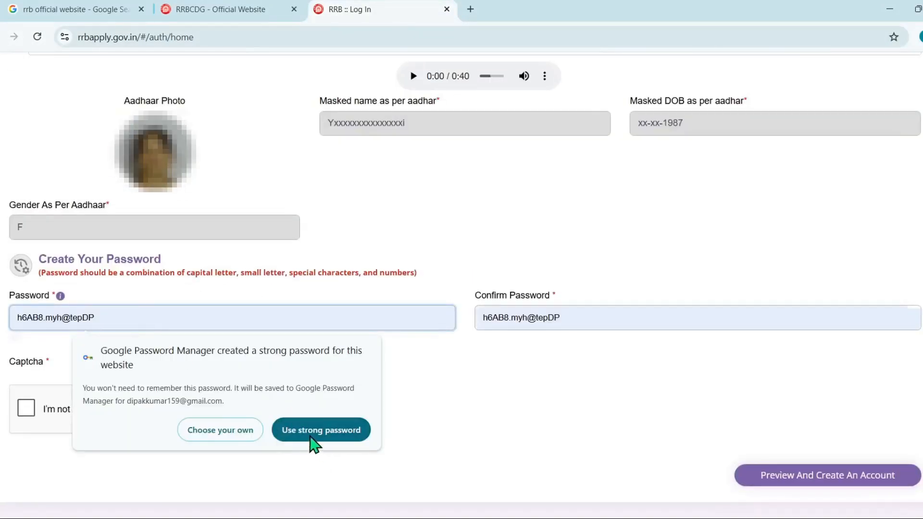
pyautogui.click(214, 432)
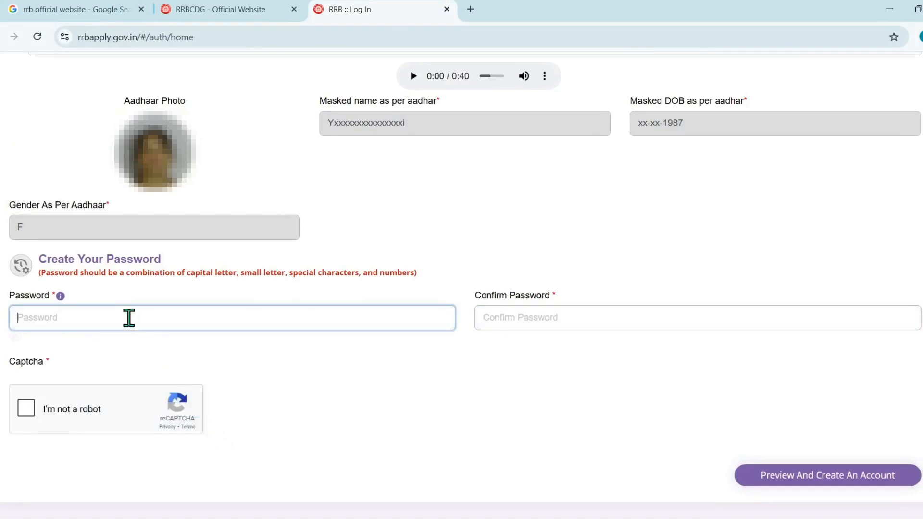
pyautogui.write('•')
pyautogui.press('Tab')
pyautogui.write('•')
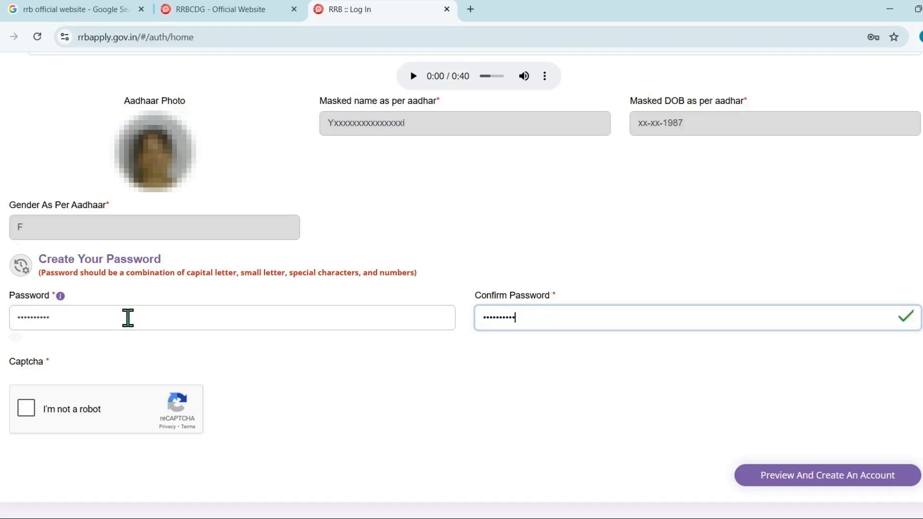
pyautogui.click(24, 410)
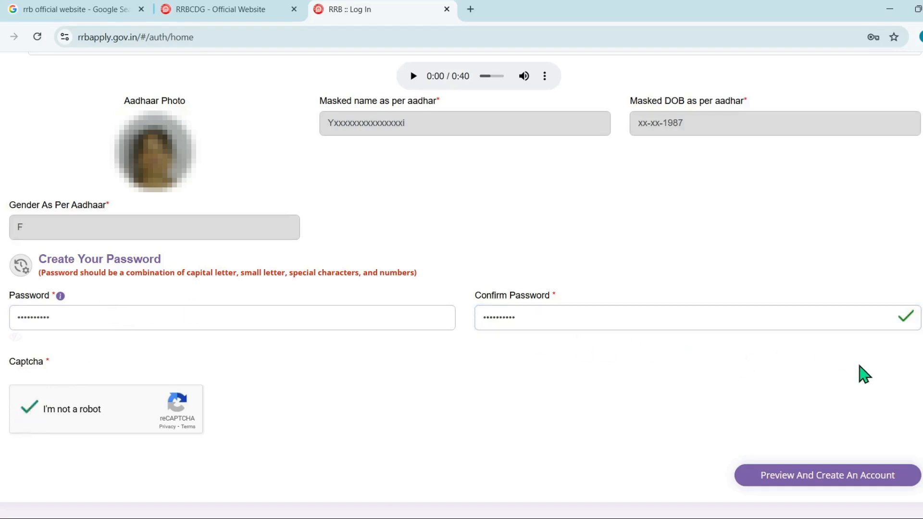
pyautogui.click(839, 474)
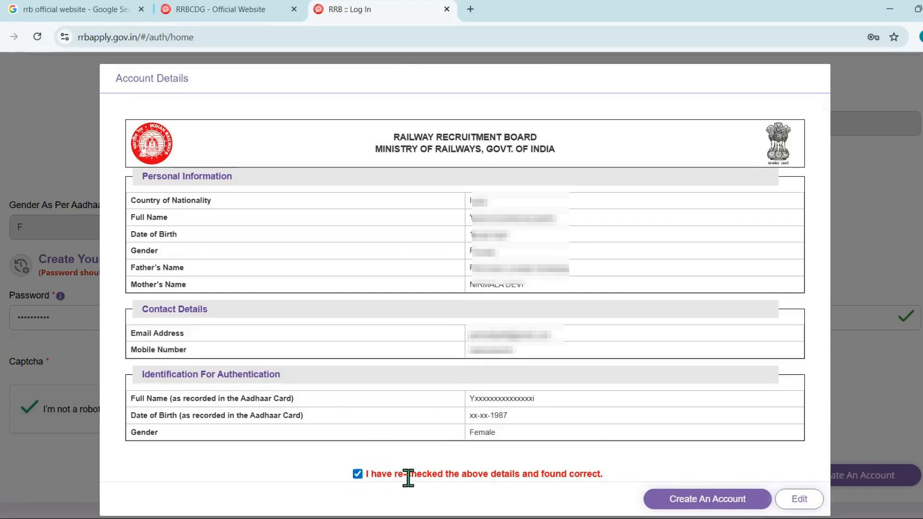
# Step: Check the account summary, choose Create An Account and Proceed past the no-changes warning
pyautogui.moveTo(371, 472); pyautogui.dragTo(584, 484)
pyautogui.click(626, 476)
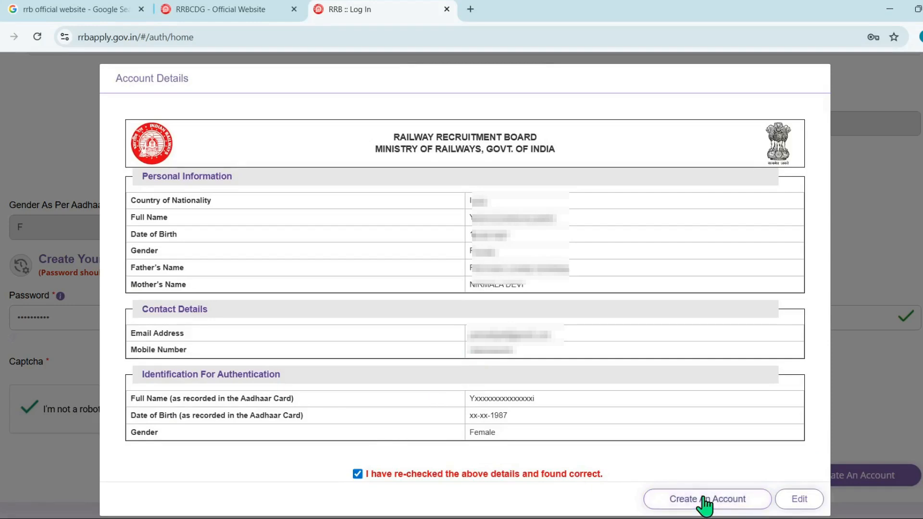
pyautogui.click(705, 500)
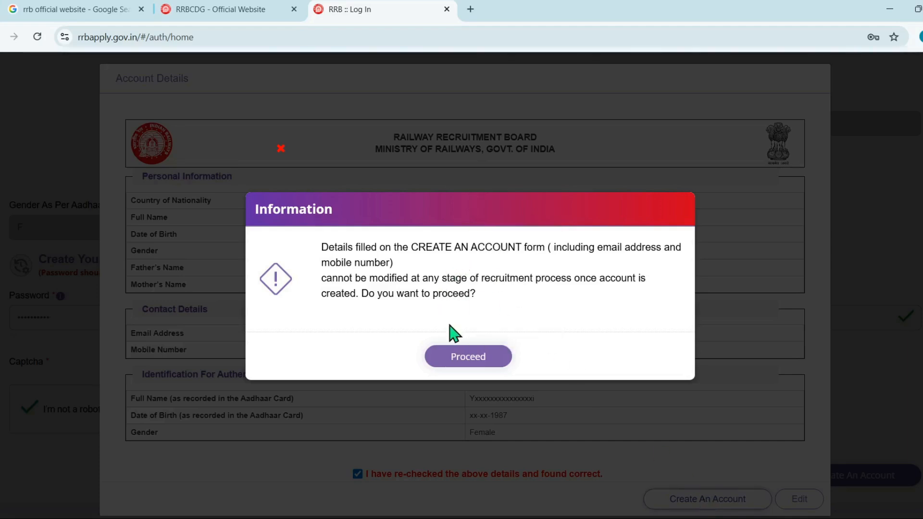
pyautogui.click(476, 356)
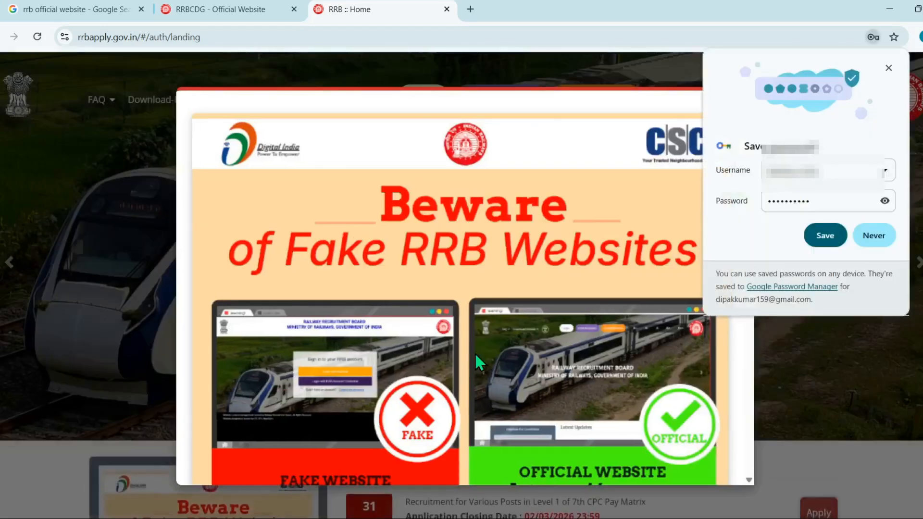
# Step: Decline Chrome's password saving, close the Beware popup and Apply under Latest Updates
pyautogui.click(874, 236)
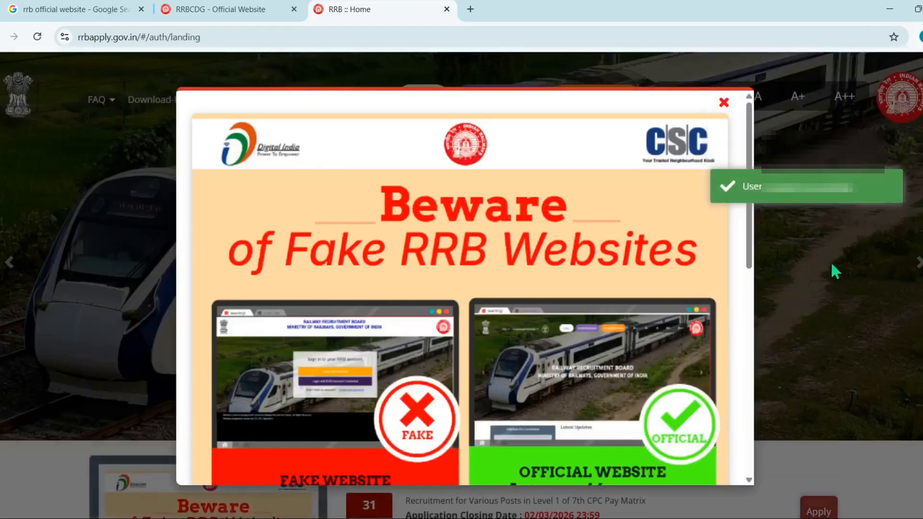
pyautogui.click(724, 102)
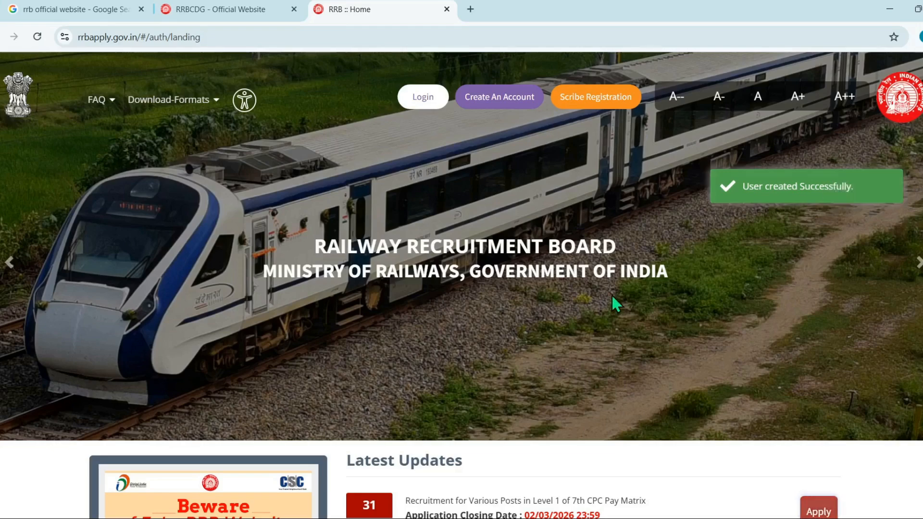
pyautogui.scroll(-2, 615, 305)
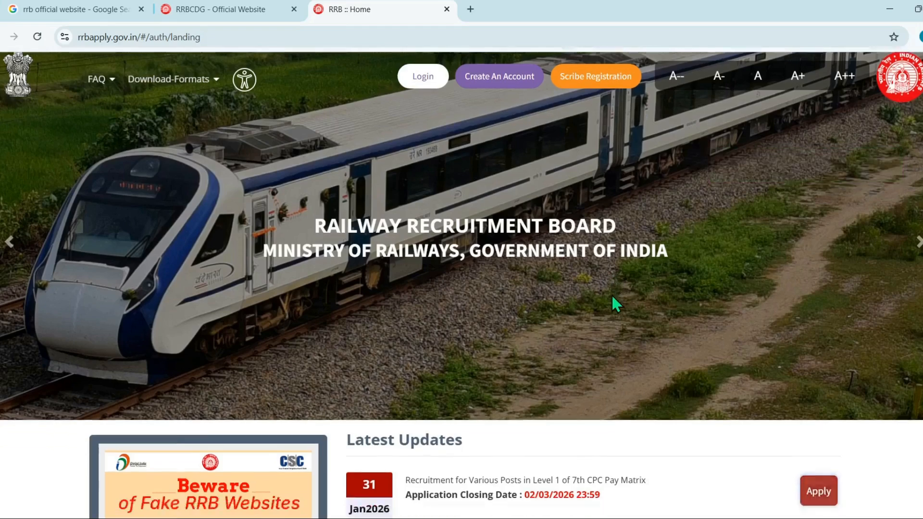
pyautogui.click(836, 385)
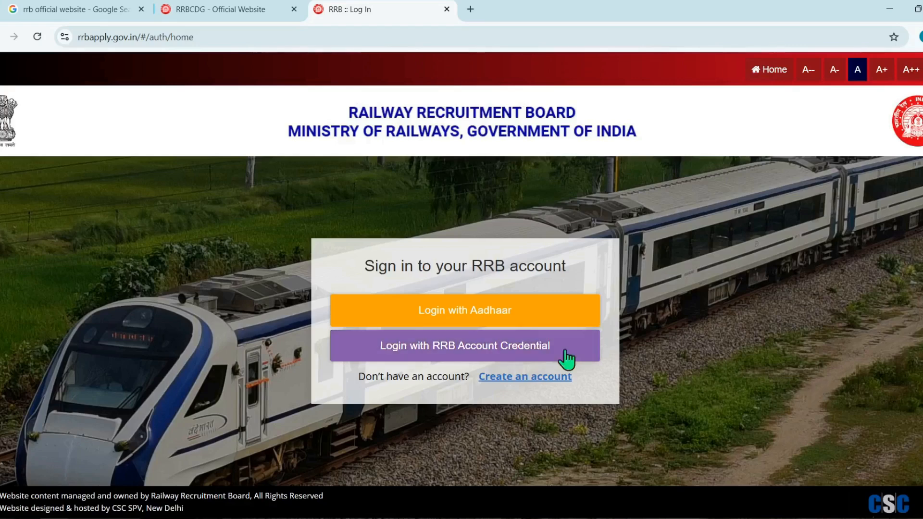
# Step: Return home, reapply for Level 1 and enter the RRB account ID and password
pyautogui.click(465, 310)
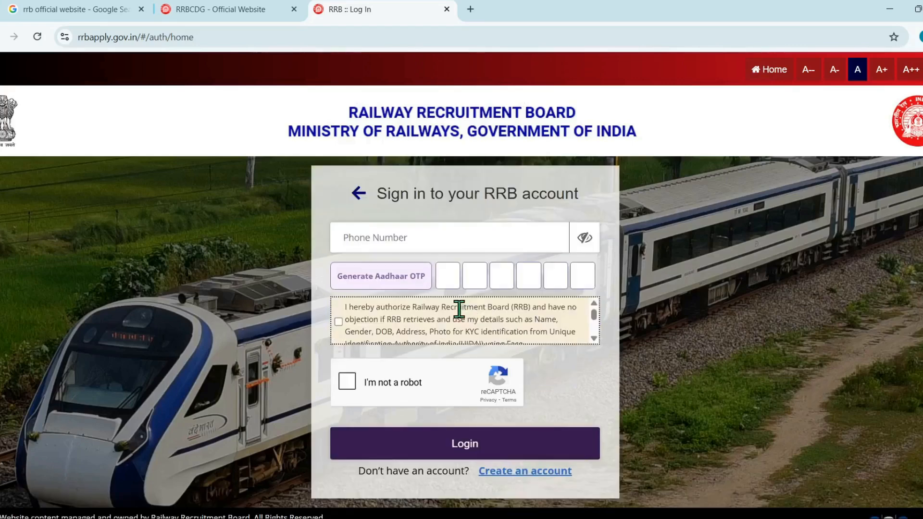
pyautogui.click(768, 69)
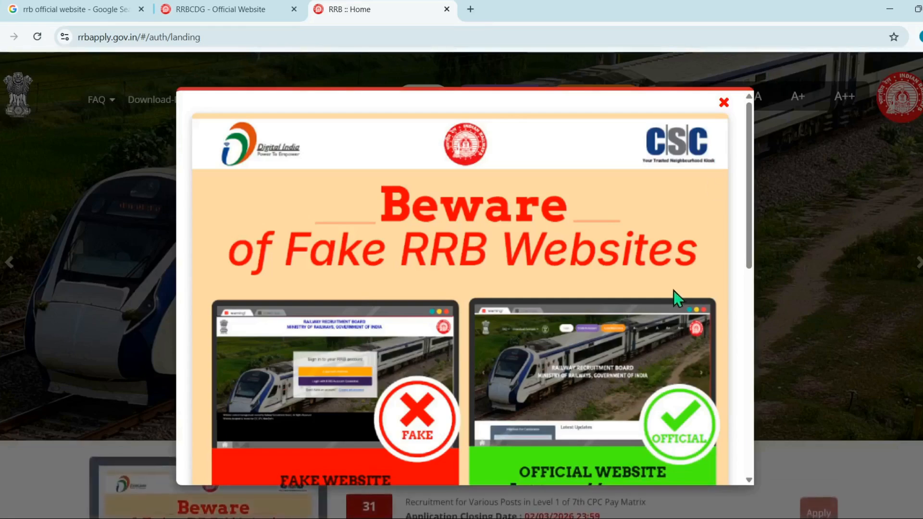
pyautogui.click(724, 101)
pyautogui.scroll(-1, 687, 303)
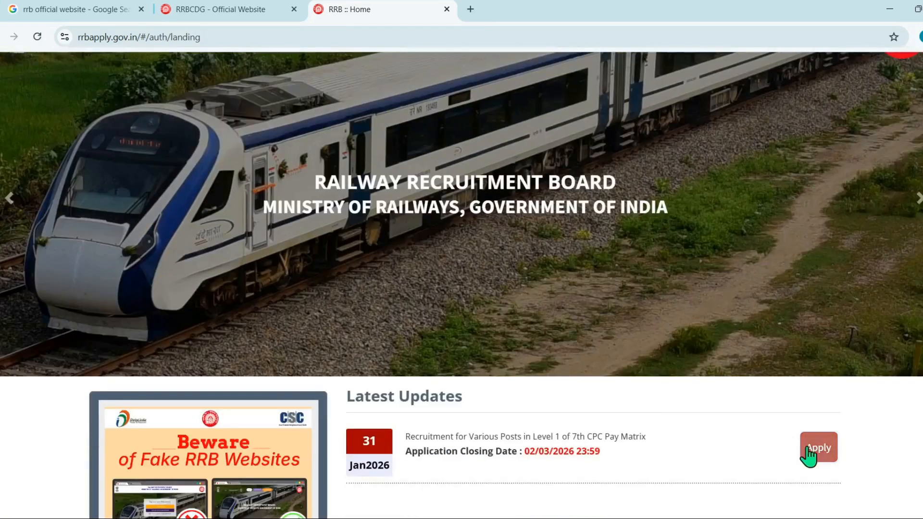
pyautogui.click(815, 450)
pyautogui.click(460, 354)
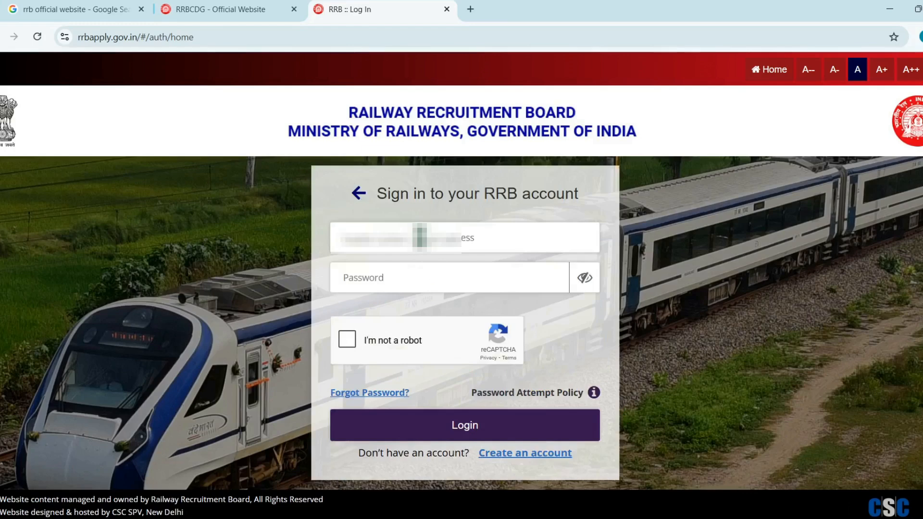
pyautogui.write('***')
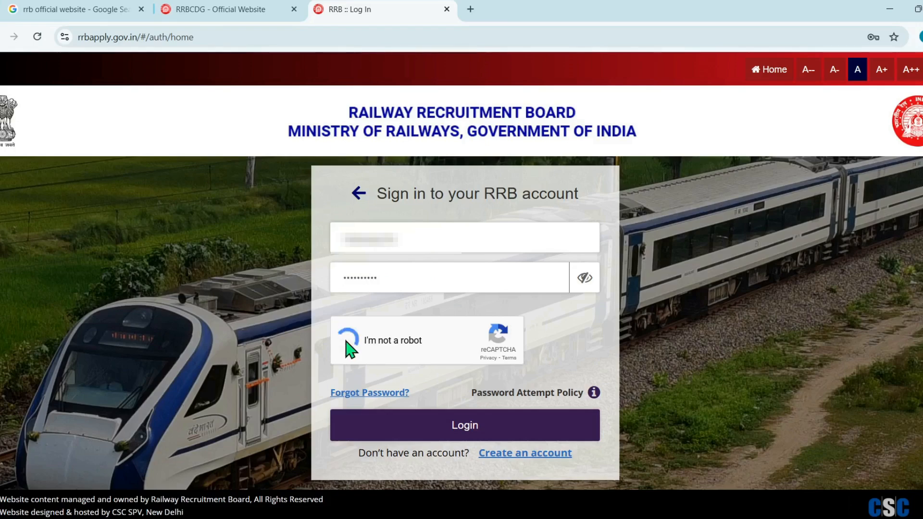
# Step: Submit the credentials, send the login OTP to the phone, enter it and log in
pyautogui.click(464, 426)
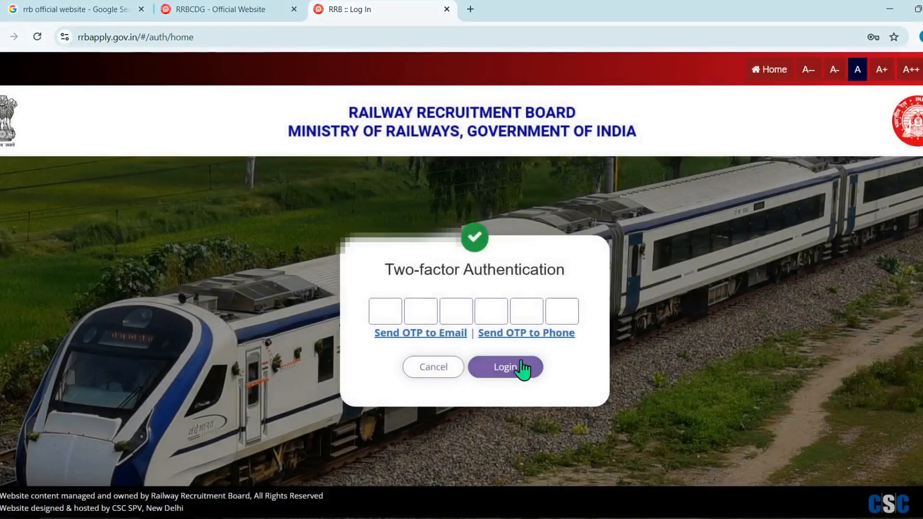
pyautogui.click(540, 337)
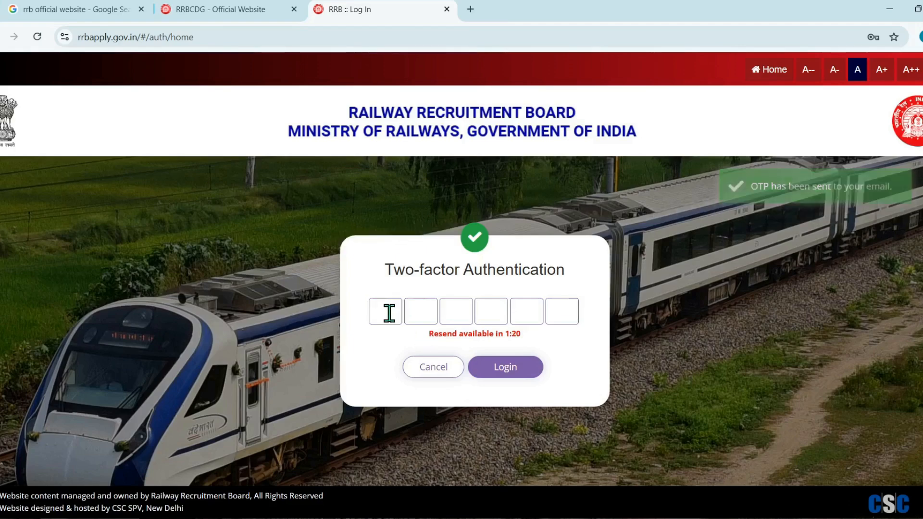
pyautogui.click(389, 313)
pyautogui.write('53••')
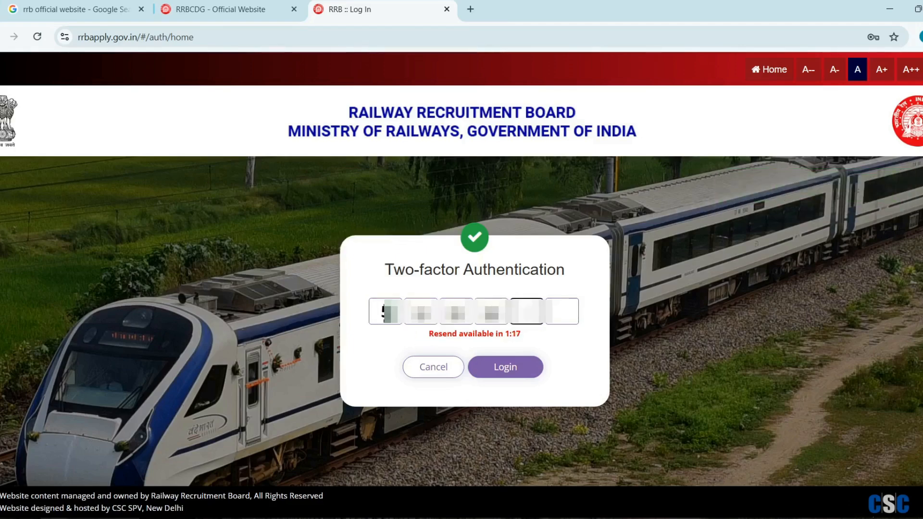
pyautogui.write('•')
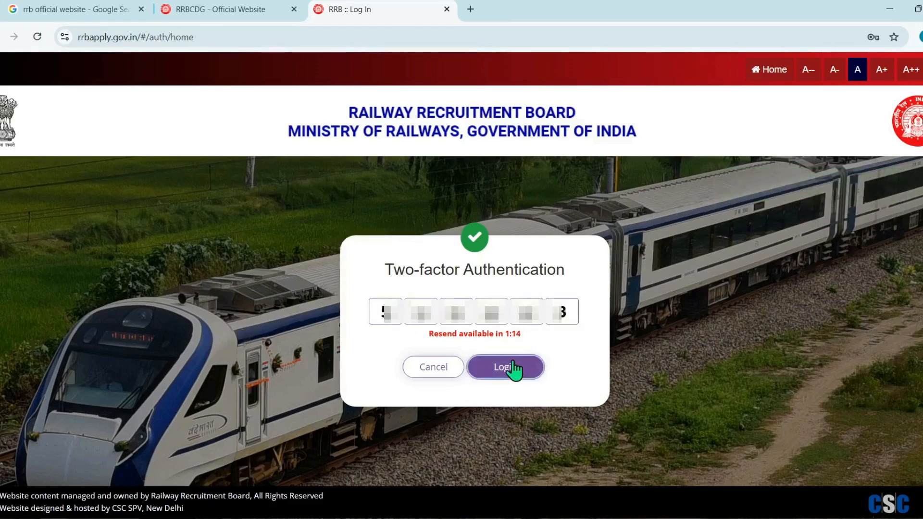
pyautogui.click(513, 363)
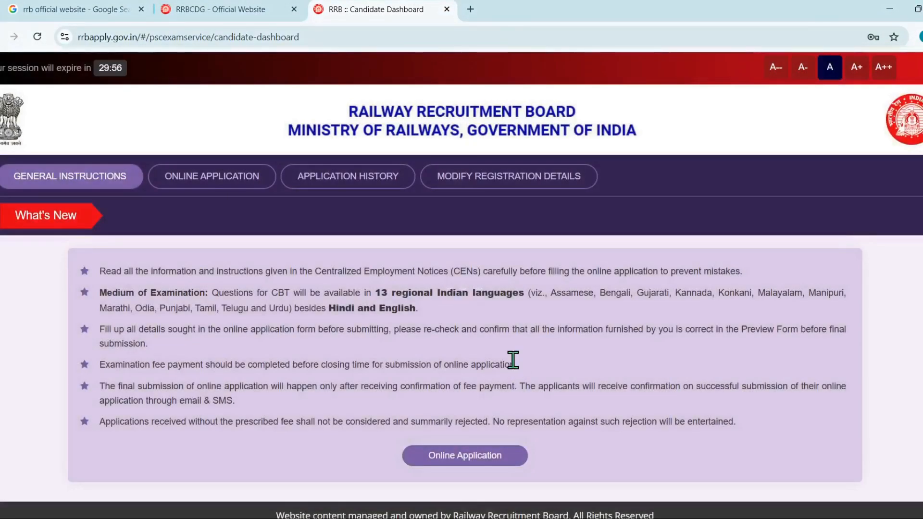
# Step: Start the online application, tick Aadhaar consent and generate the Aadhaar OTP
pyautogui.scroll(-1, 514, 360)
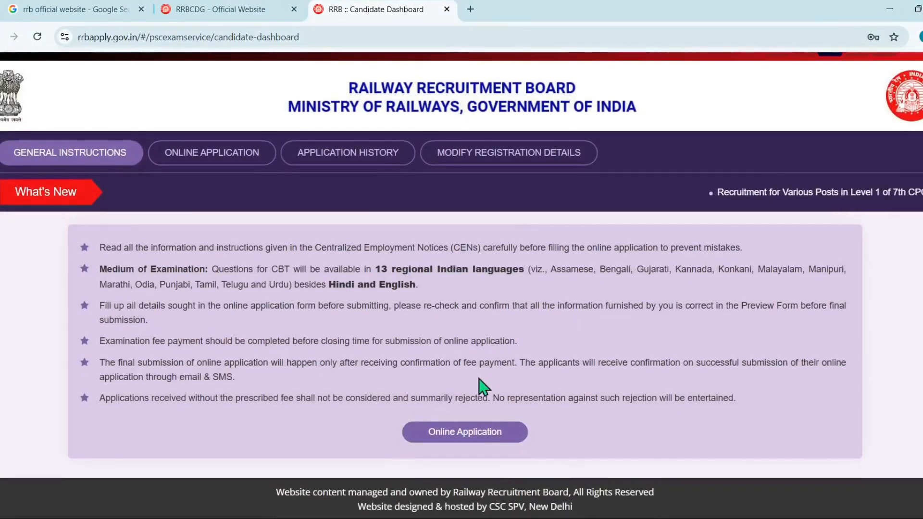
pyautogui.click(478, 430)
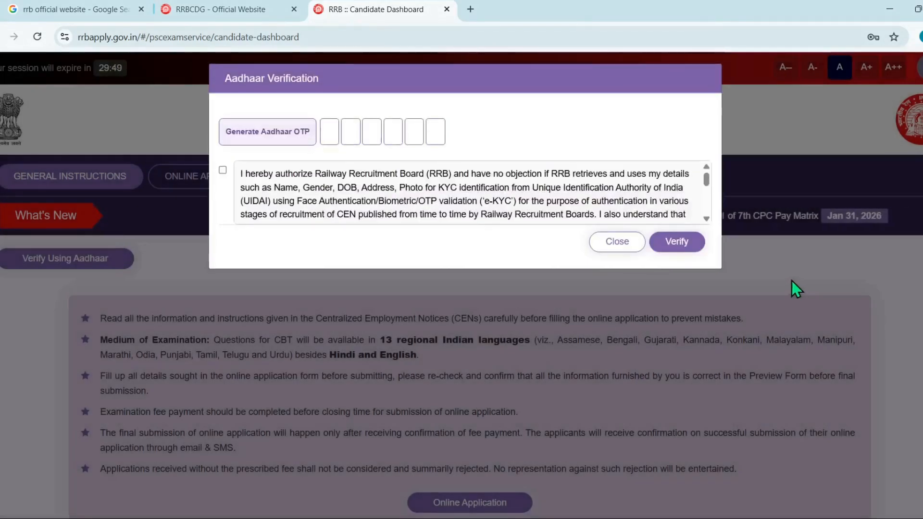
pyautogui.click(260, 133)
pyautogui.click(223, 169)
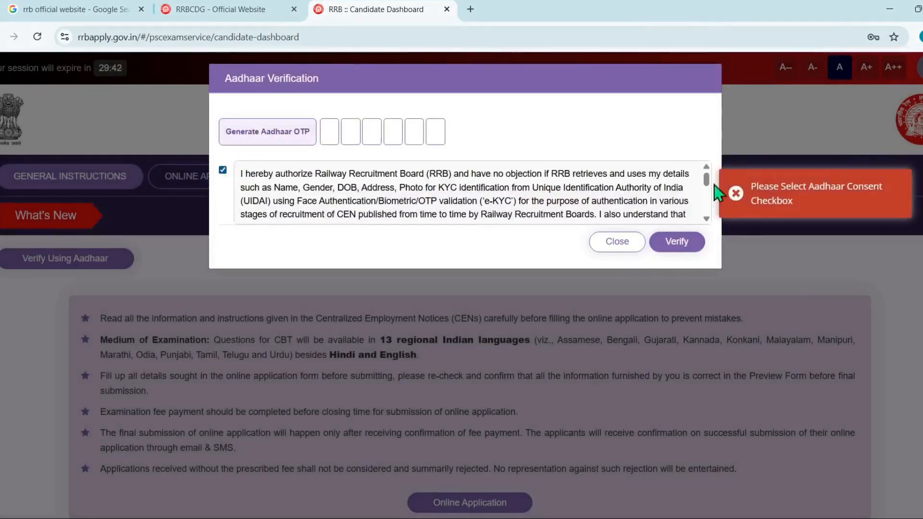
pyautogui.click(260, 131)
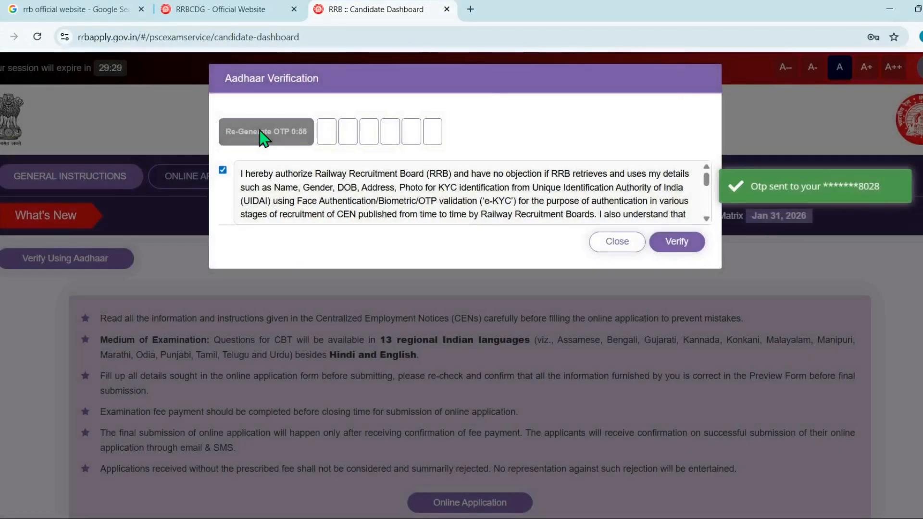
# Step: Enter and verify the Aadhaar OTP, then open the CEN 09/2025 online application
pyautogui.click(326, 132)
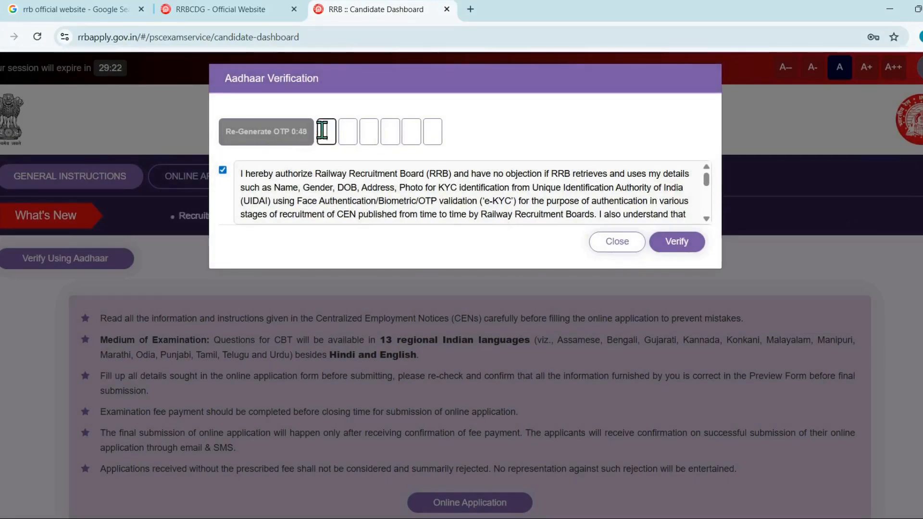
pyautogui.write('******')
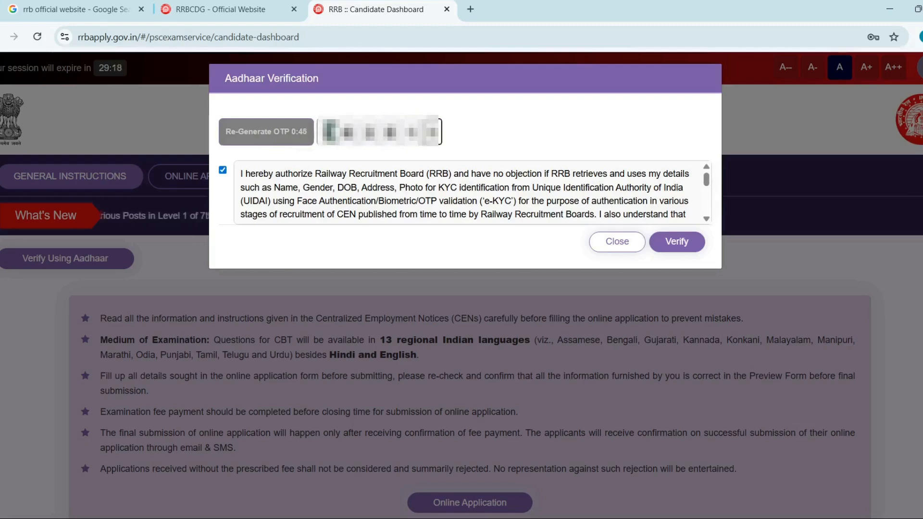
pyautogui.moveTo(707, 177); pyautogui.dragTo(709, 198)
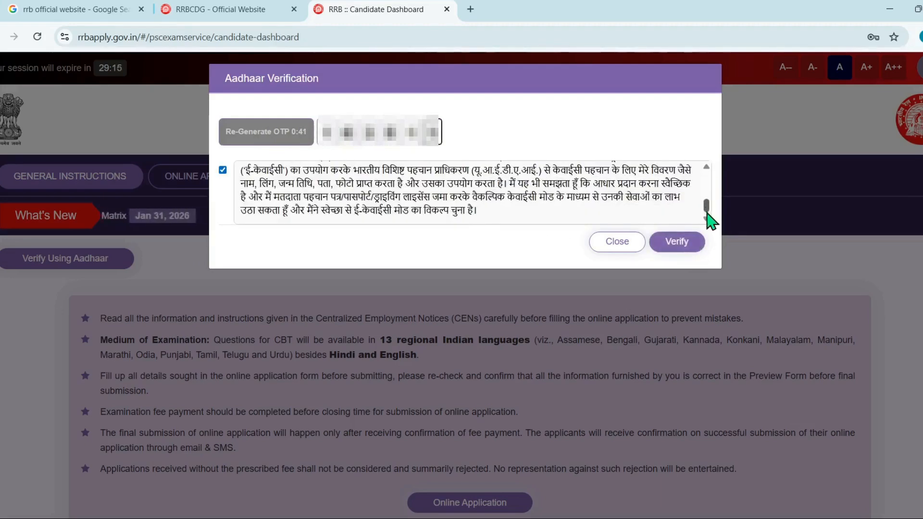
pyautogui.click(677, 241)
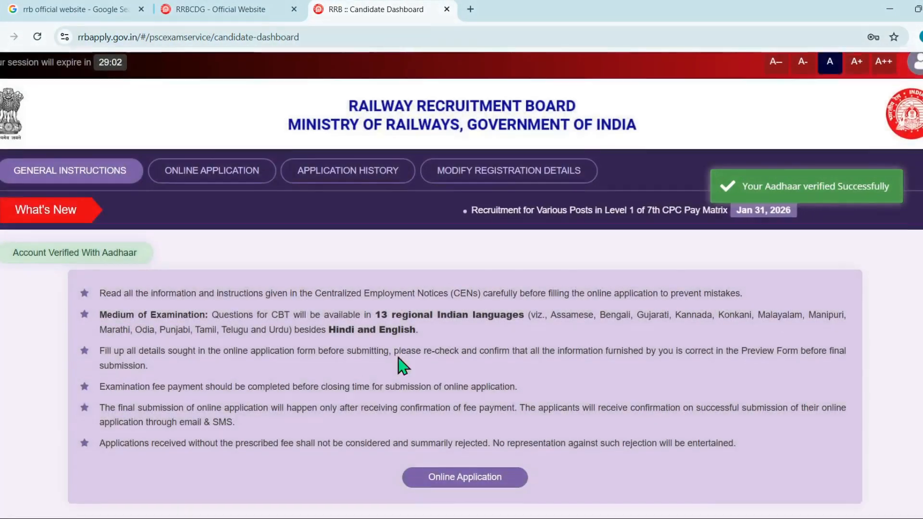
pyautogui.scroll(-1, 404, 364)
pyautogui.click(442, 437)
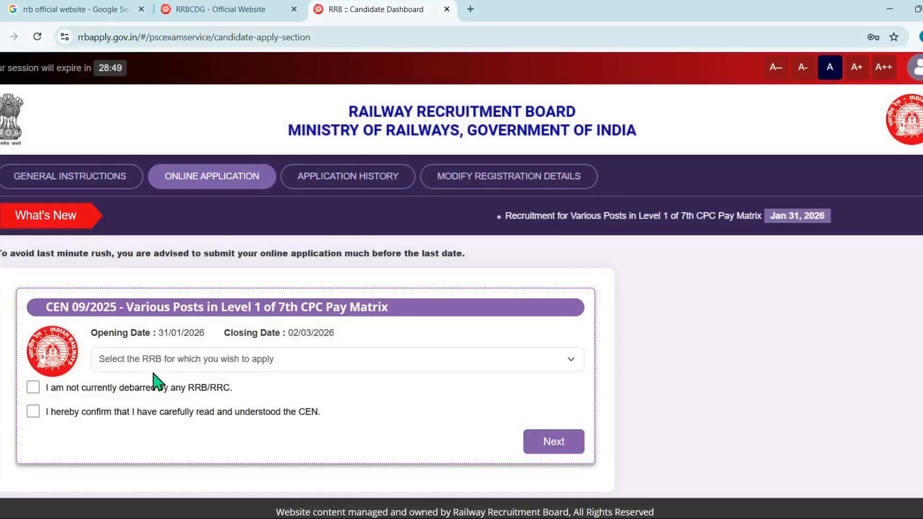
# Step: Choose RRB Patna, tick the not-debarred and read-the-CEN declarations, and proceed to Personal Details
pyautogui.click(181, 365)
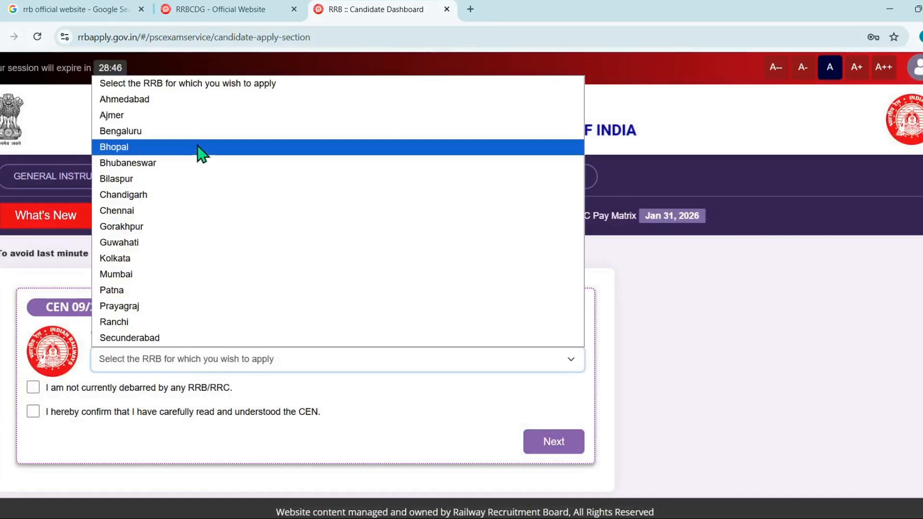
pyautogui.click(159, 293)
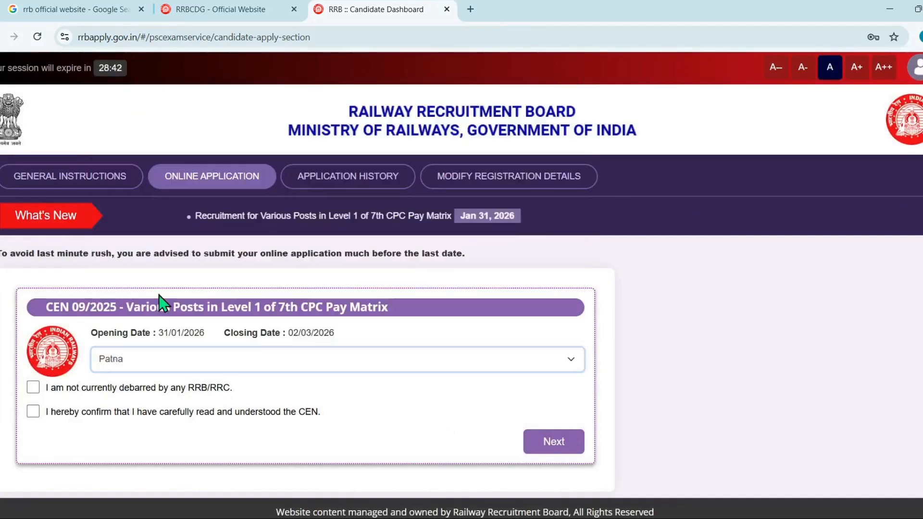
pyautogui.click(33, 389)
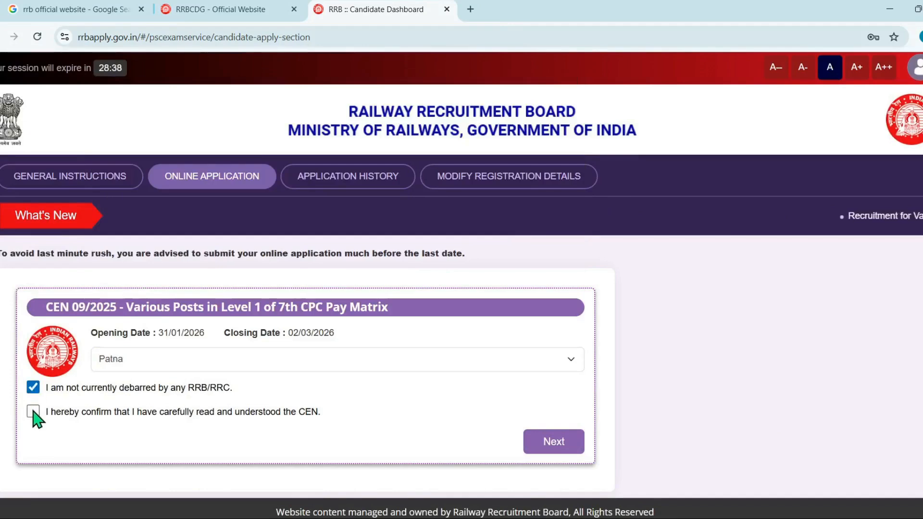
pyautogui.click(34, 414)
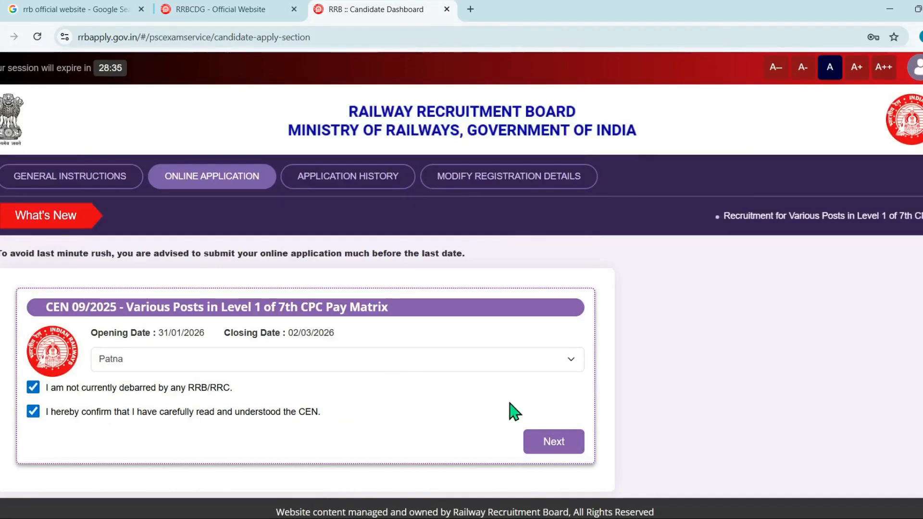
pyautogui.moveTo(116, 308); pyautogui.dragTo(413, 328)
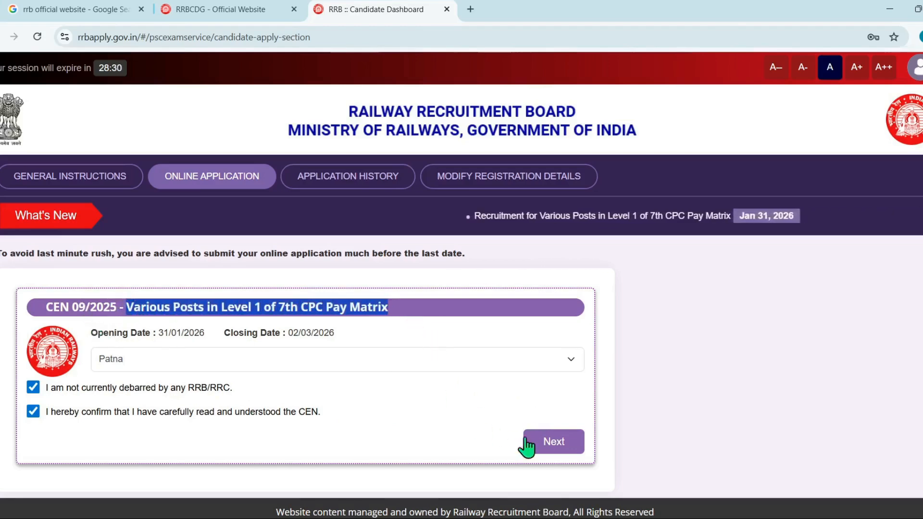
pyautogui.click(551, 444)
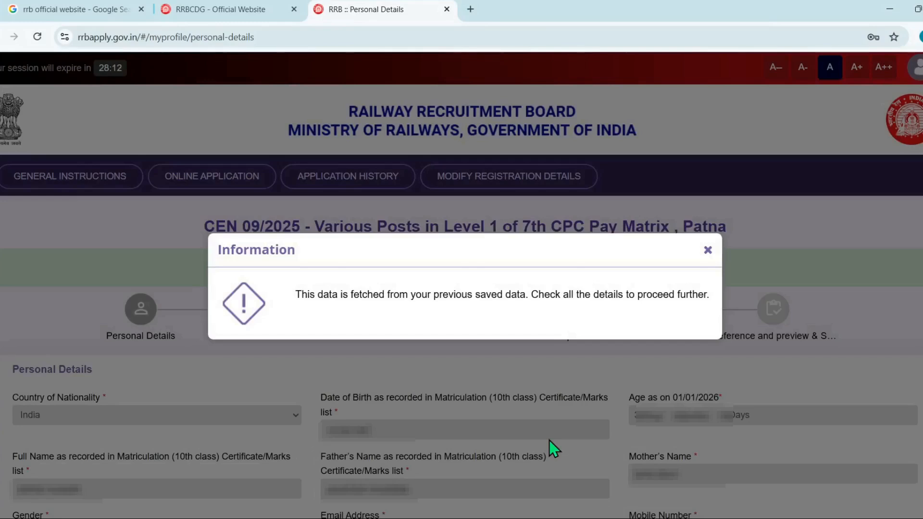
# Step: Dismiss the previous-data notice and set marital status to Married
pyautogui.moveTo(310, 295); pyautogui.dragTo(529, 294)
pyautogui.click(615, 297)
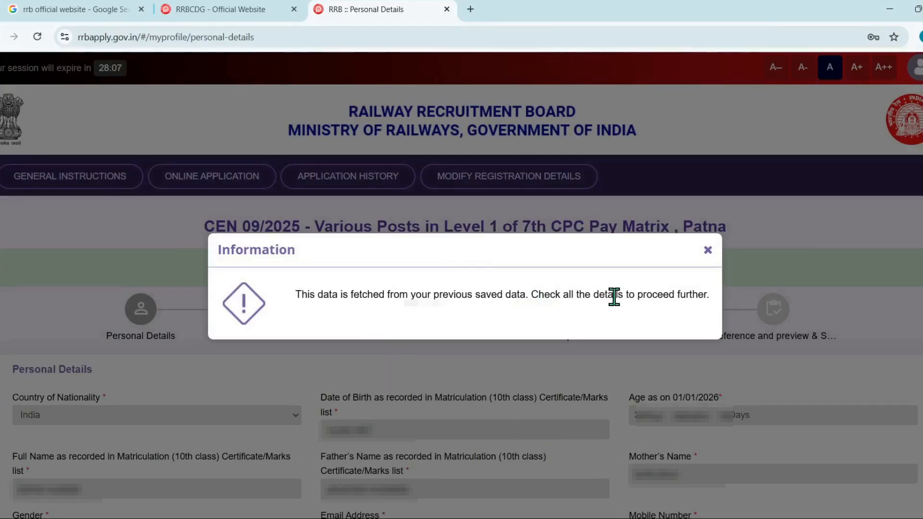
pyautogui.click(708, 251)
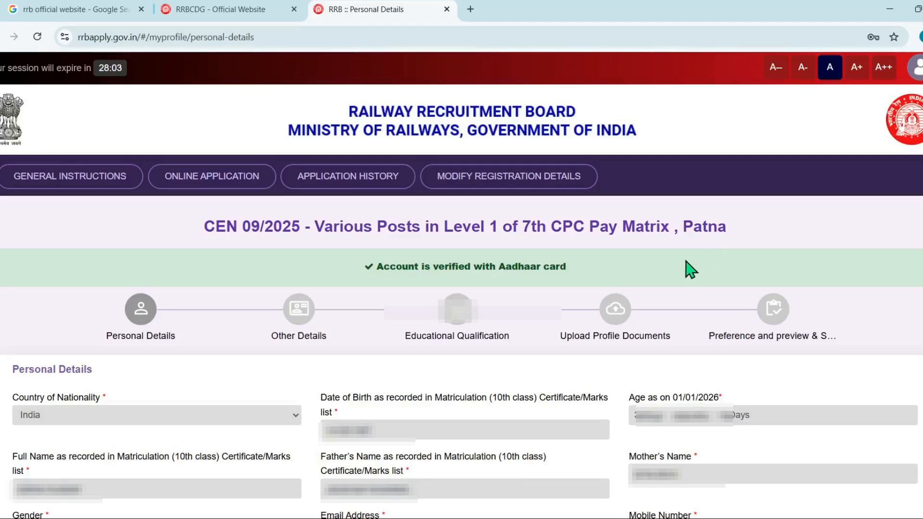
pyautogui.scroll(-10, 916, 208)
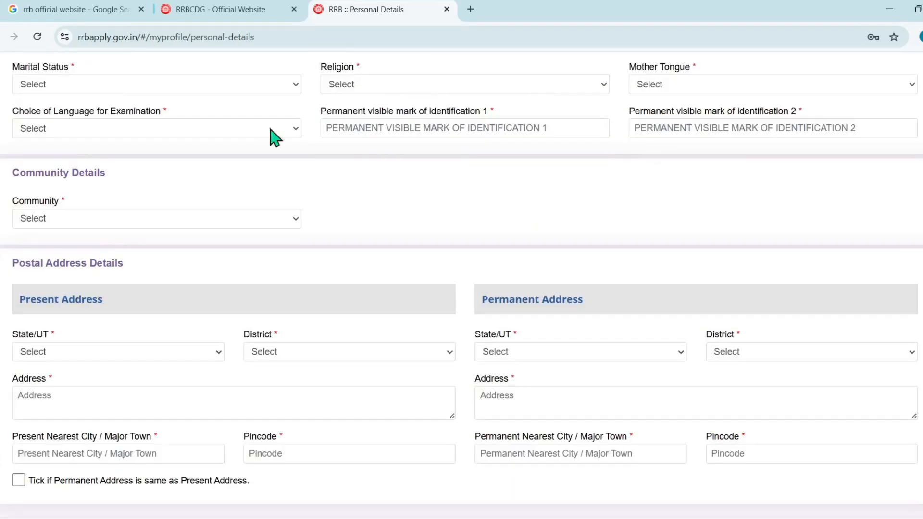
pyautogui.click(59, 89)
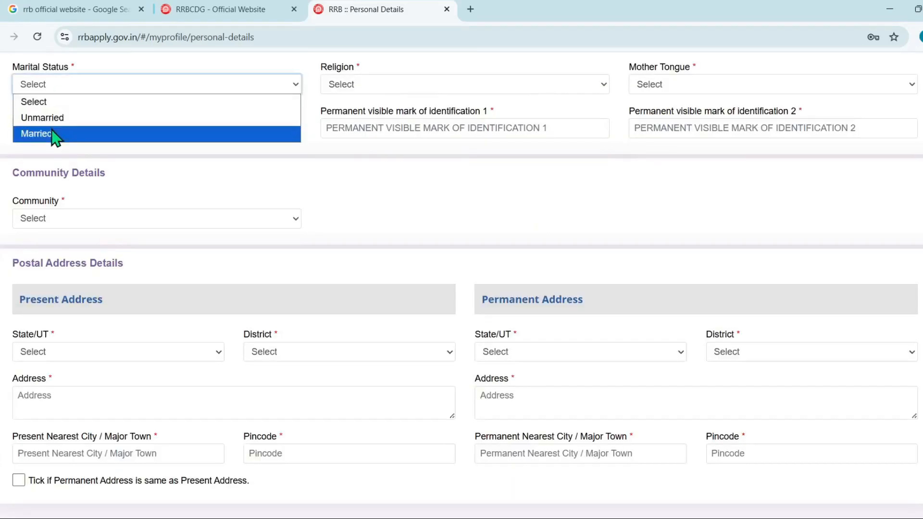
pyautogui.click(50, 118)
pyautogui.click(52, 89)
pyautogui.click(52, 133)
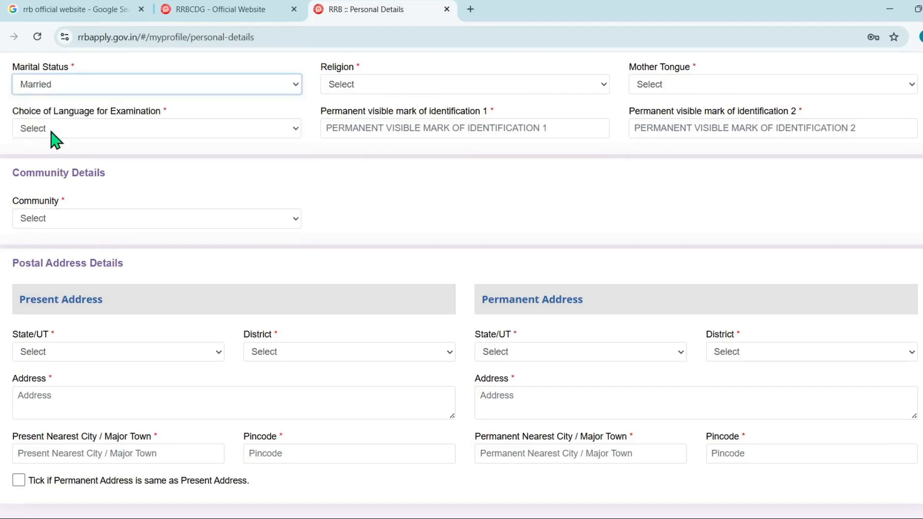
pyautogui.click(80, 86)
pyautogui.click(75, 102)
pyautogui.click(169, 89)
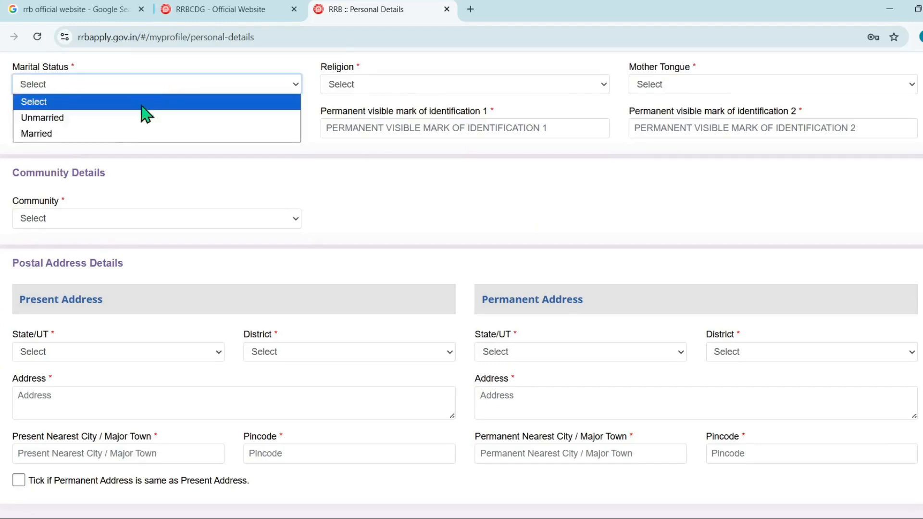
pyautogui.click(102, 135)
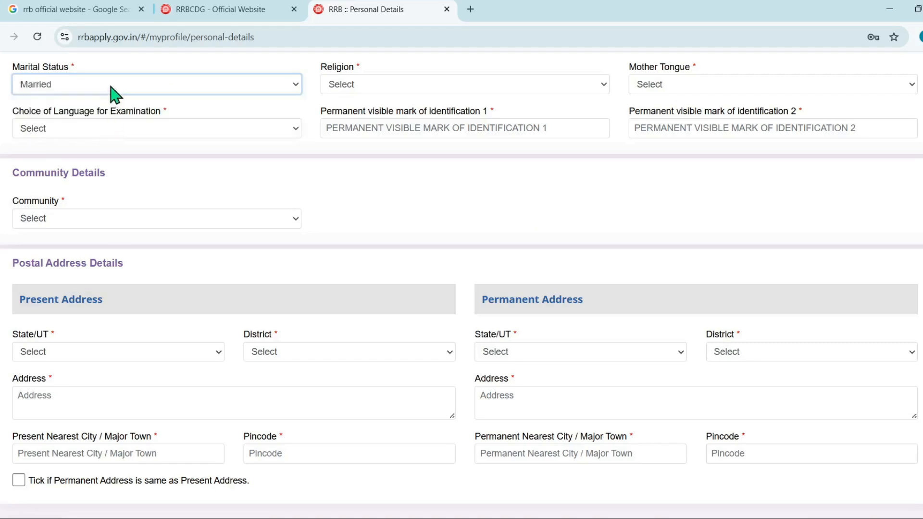
# Step: Set religion to Hindu, and mother tongue and examination language to Hindi
pyautogui.click(387, 89)
pyautogui.click(376, 120)
pyautogui.click(371, 86)
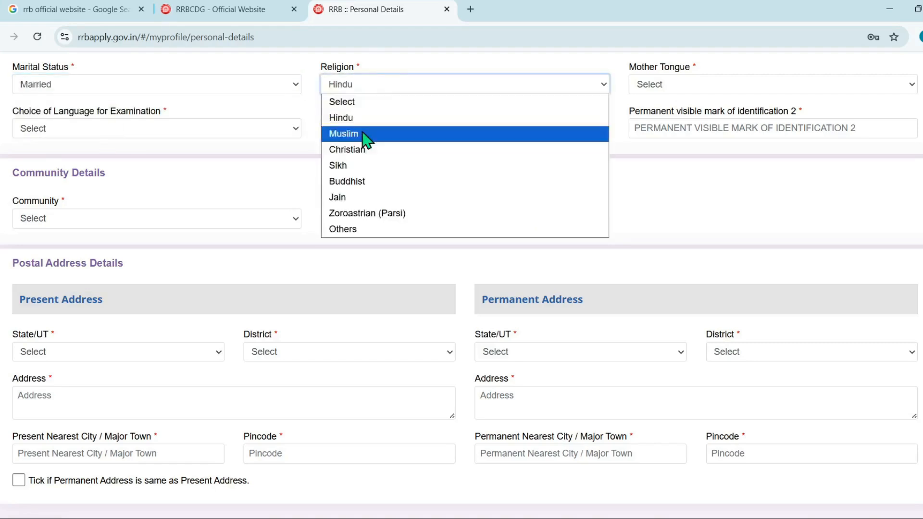
pyautogui.click(365, 122)
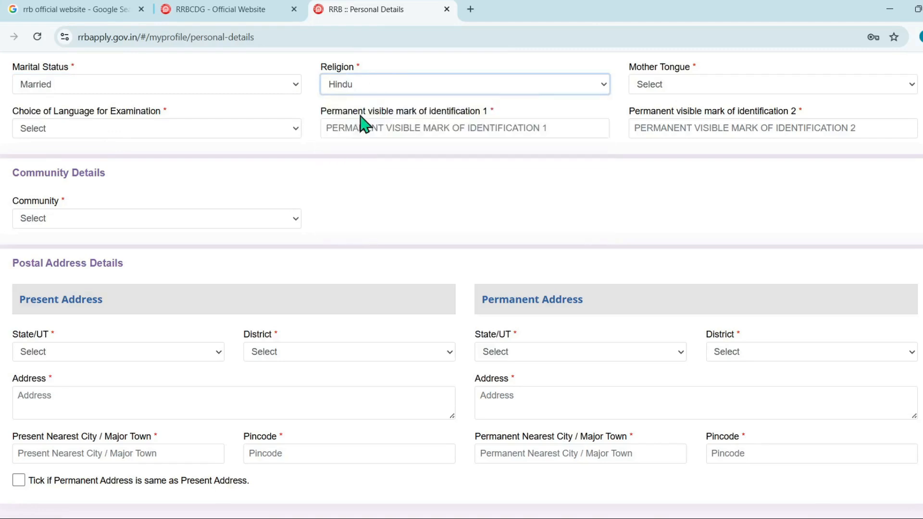
pyautogui.click(717, 90)
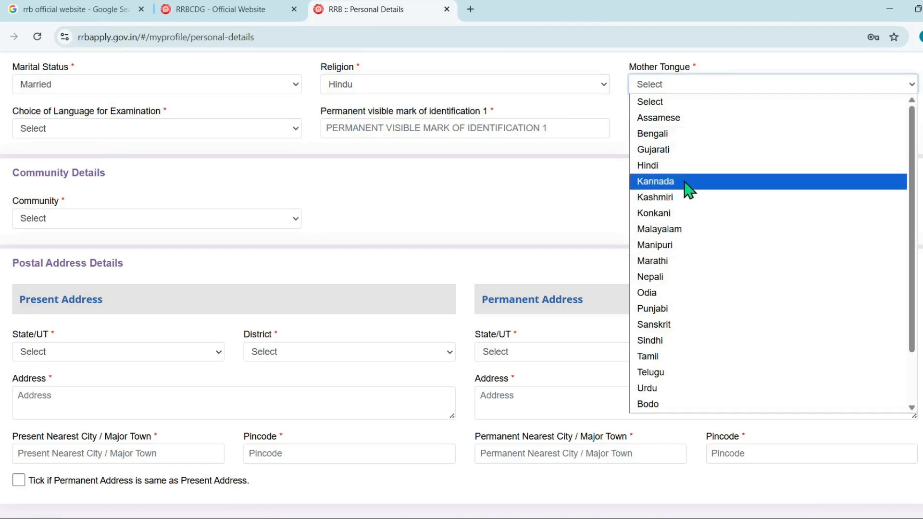
pyautogui.click(664, 165)
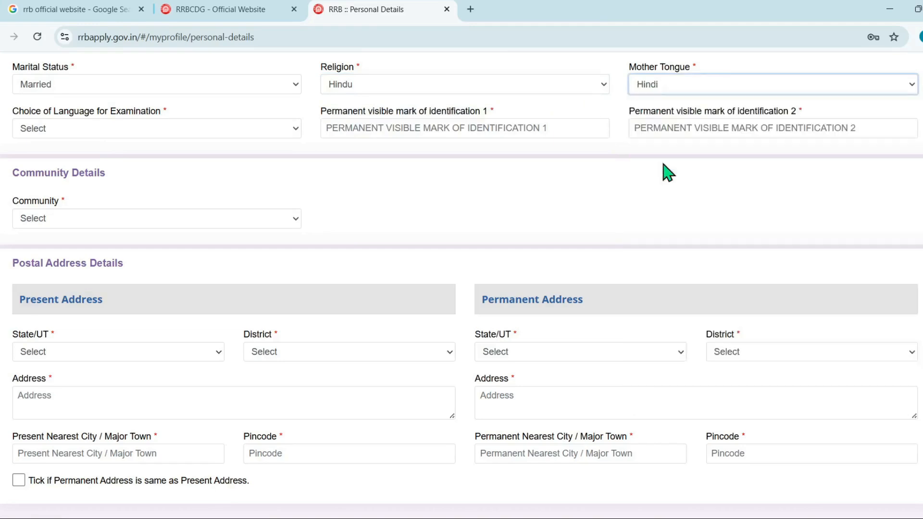
pyautogui.click(65, 133)
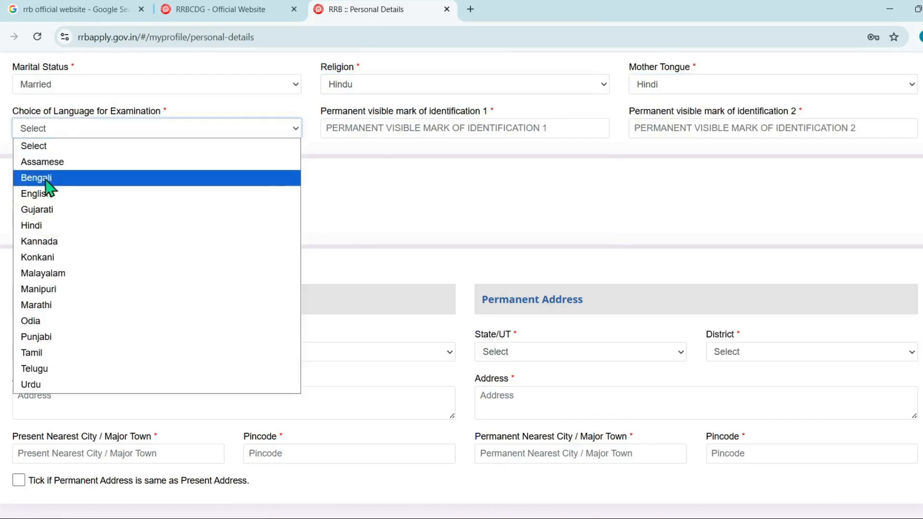
pyautogui.click(37, 225)
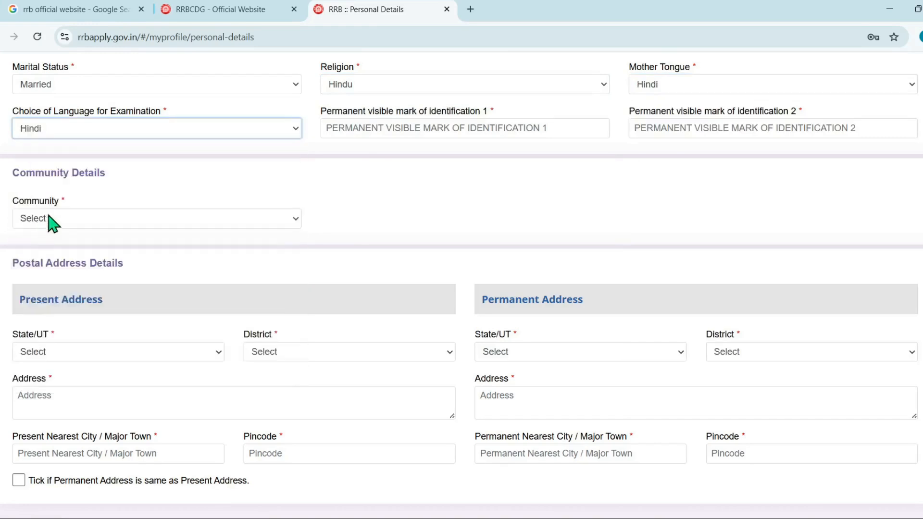
# Step: Enter identification marks 'CUT MARK ON RIGHT HAND' and 'MOLE MARK ON CHEEK'
pyautogui.click(407, 127)
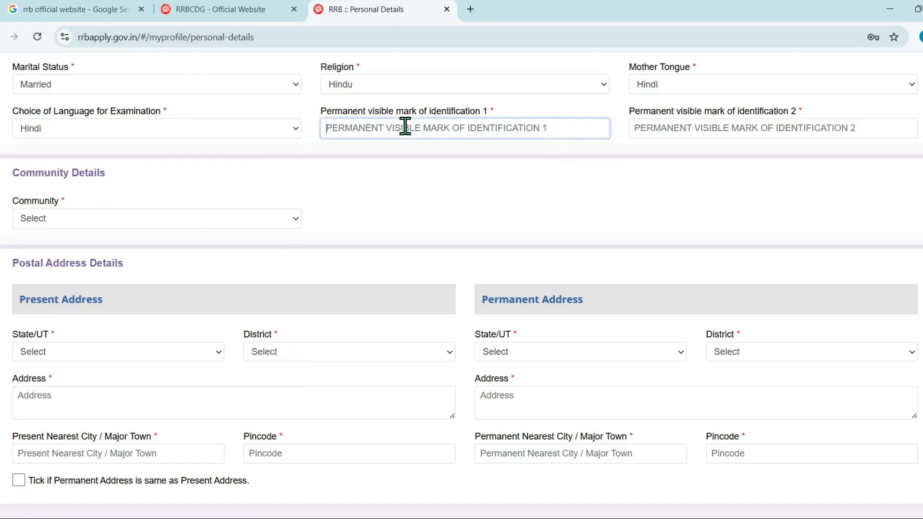
pyautogui.write('CUT MARK ON RIGHT HAND')
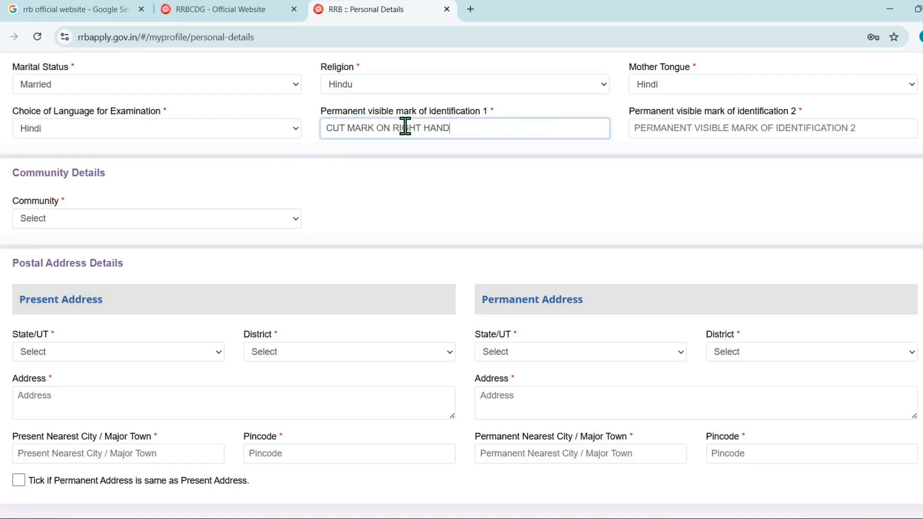
pyautogui.press('Tab')
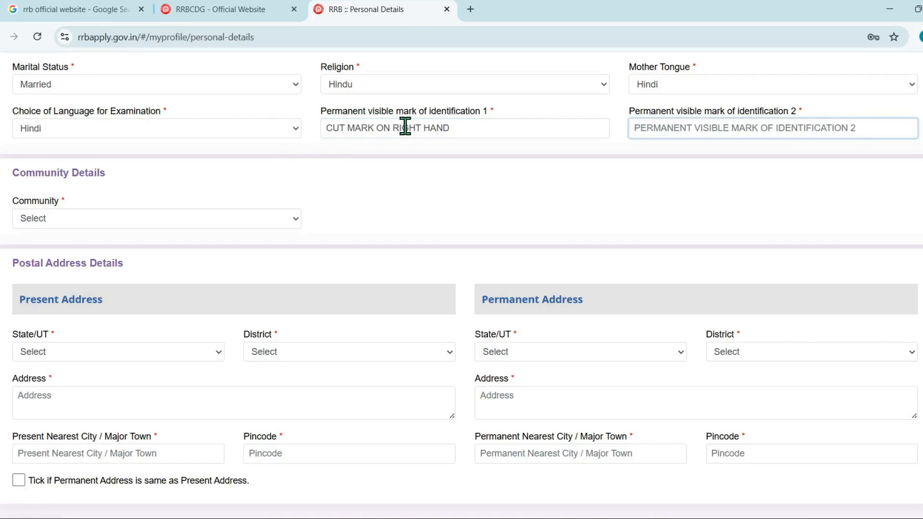
pyautogui.write('MOLE MARK ON CHEEK')
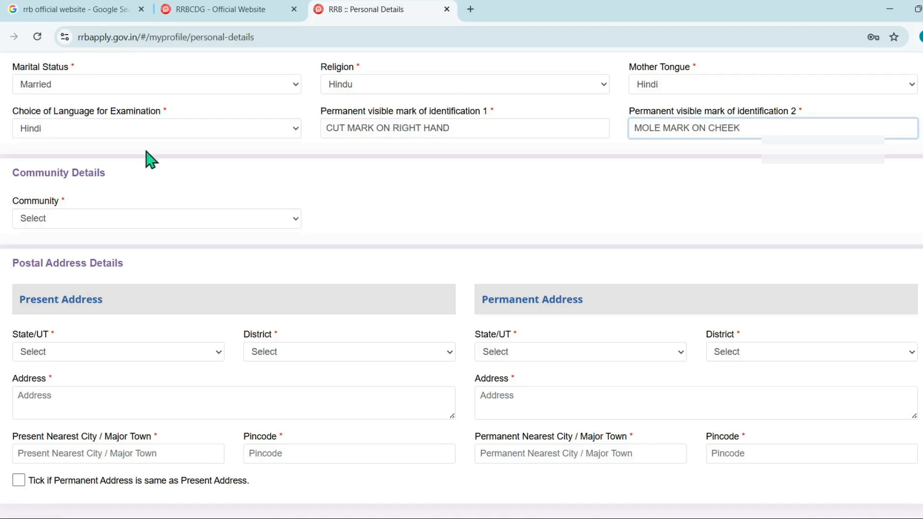
pyautogui.click(71, 224)
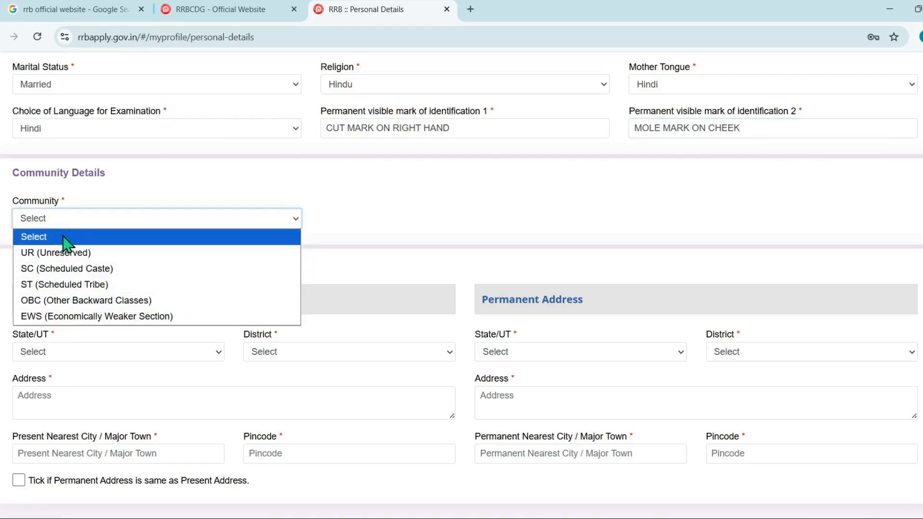
# Step: Set the community to OBC and accept the reservation eligibility notice
pyautogui.click(55, 300)
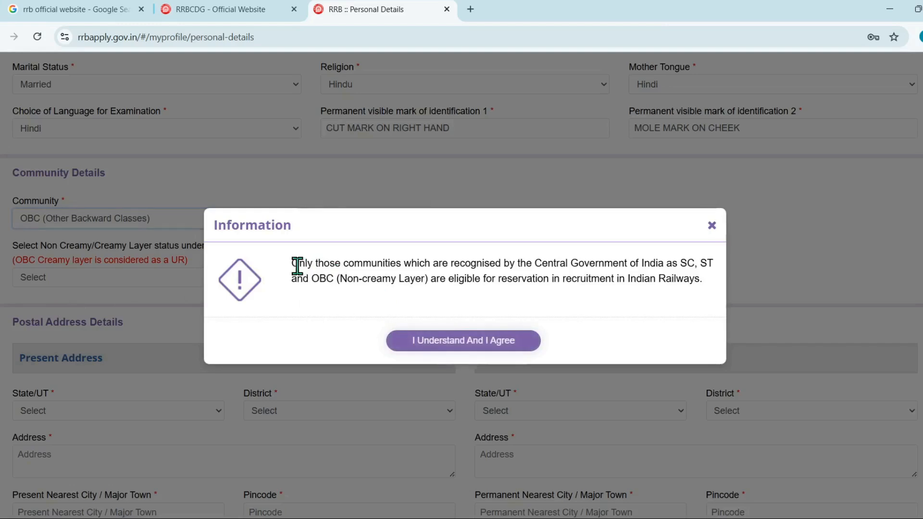
pyautogui.moveTo(297, 266); pyautogui.dragTo(703, 275)
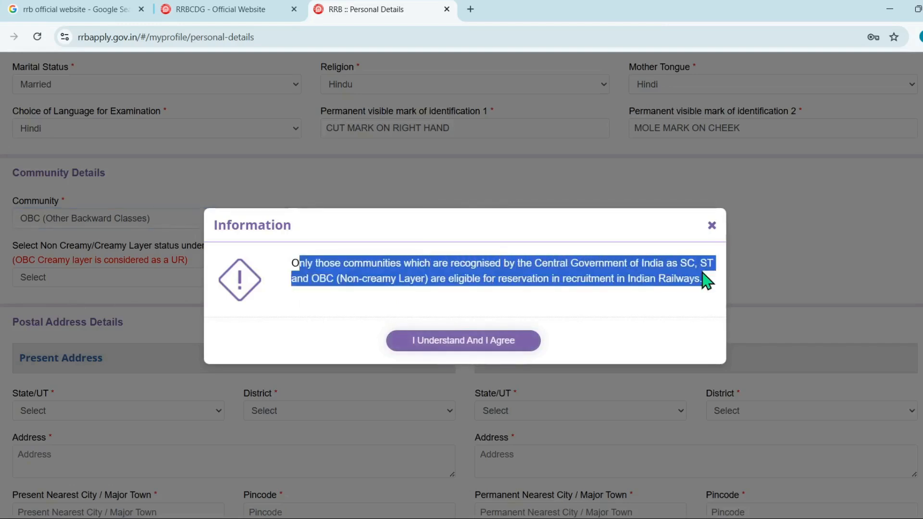
pyautogui.click(634, 279)
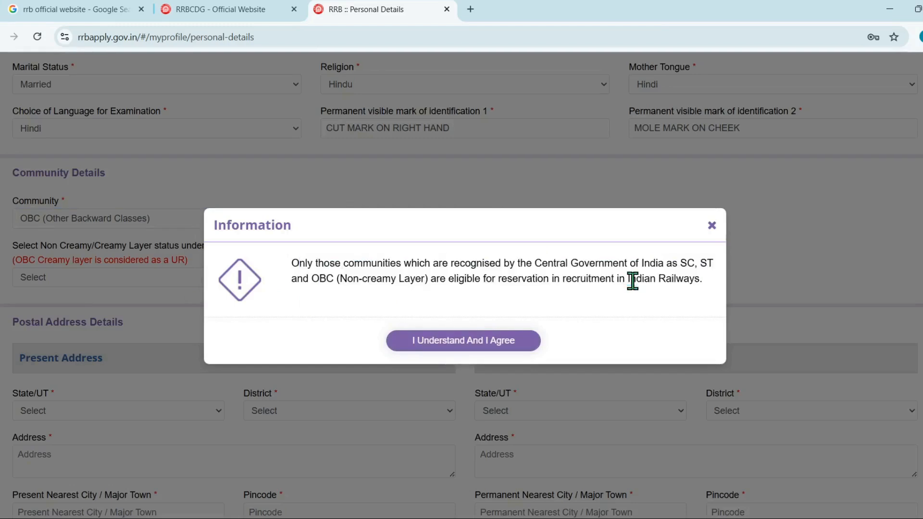
pyautogui.click(455, 342)
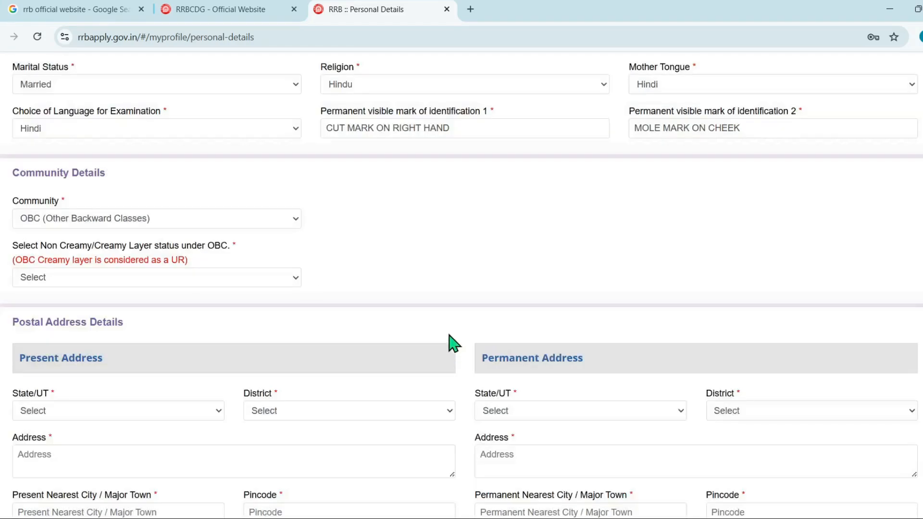
# Step: Choose OBC (Non Creamy layer) status and acknowledge the OBC certificate notice, closing date 02/03/2026
pyautogui.click(73, 279)
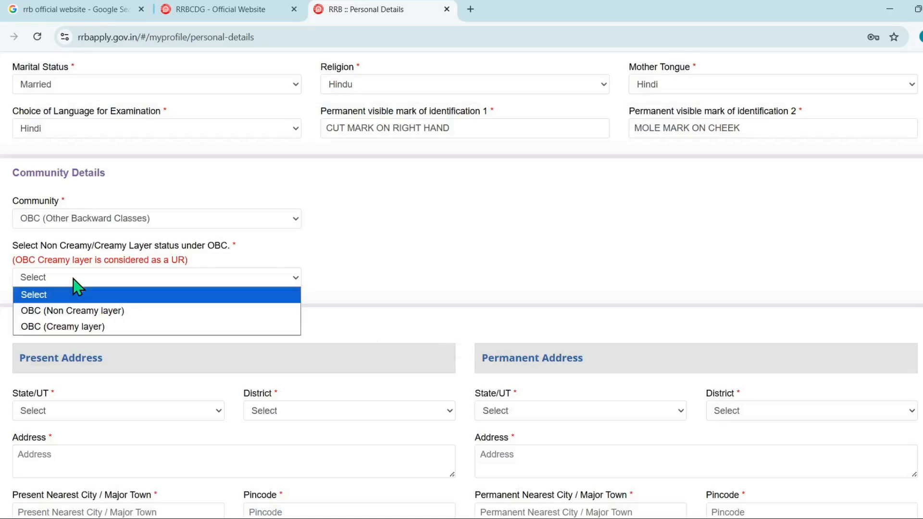
pyautogui.click(51, 311)
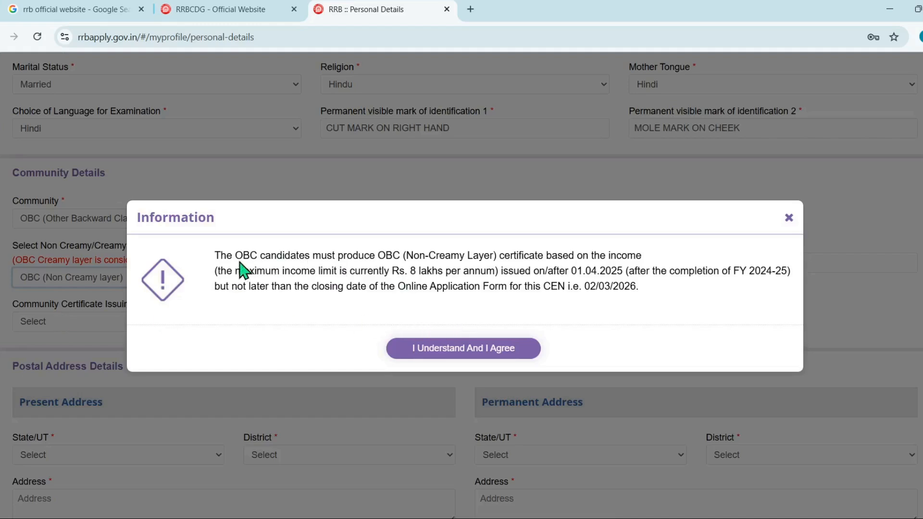
pyautogui.moveTo(221, 257); pyautogui.dragTo(511, 256)
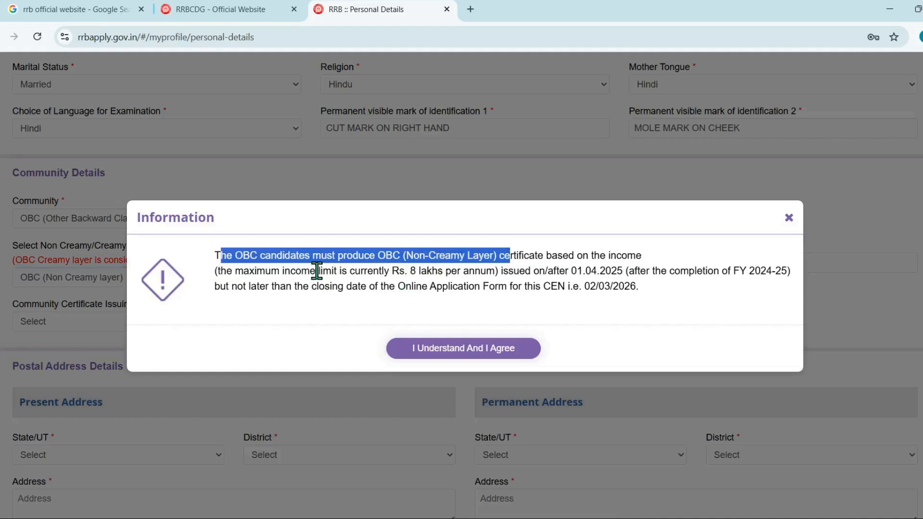
pyautogui.moveTo(405, 272); pyautogui.dragTo(494, 274)
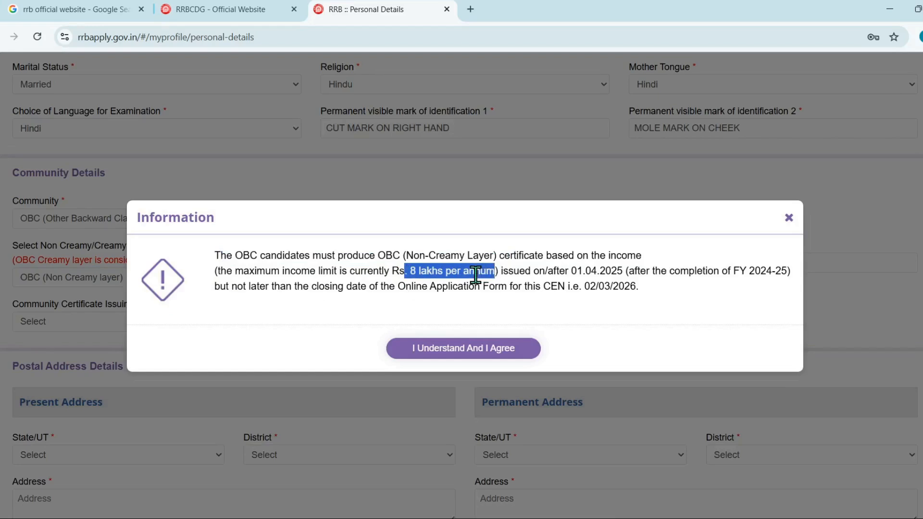
pyautogui.click(402, 288)
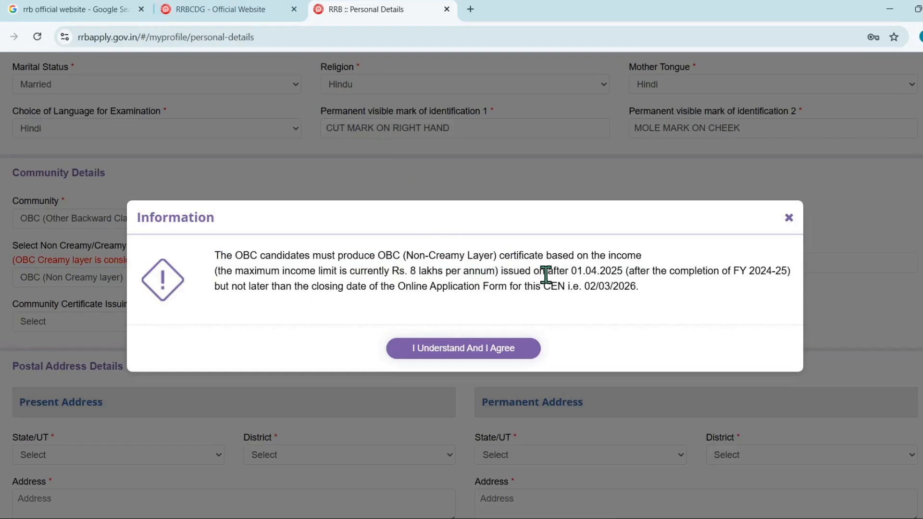
pyautogui.moveTo(508, 273); pyautogui.dragTo(763, 266)
pyautogui.click(678, 271)
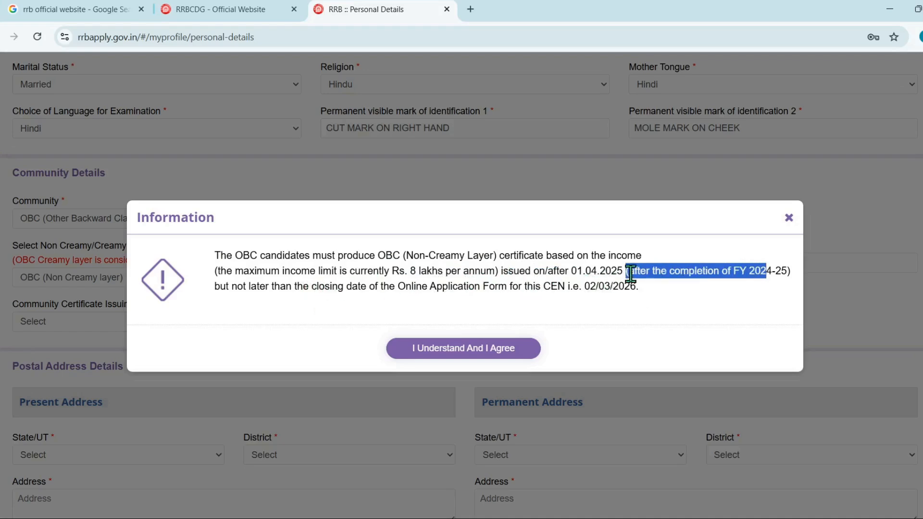
pyautogui.click(611, 284)
pyautogui.moveTo(580, 286); pyautogui.dragTo(649, 299)
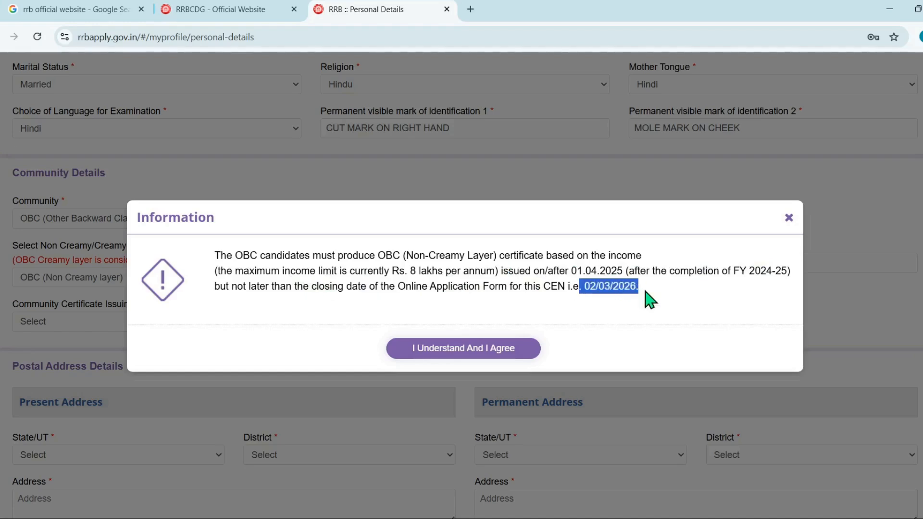
pyautogui.click(573, 287)
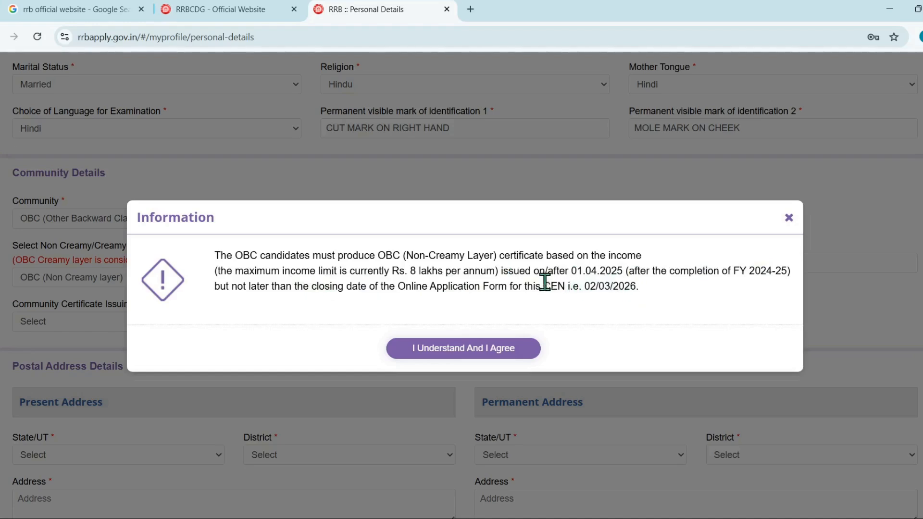
pyautogui.click(439, 350)
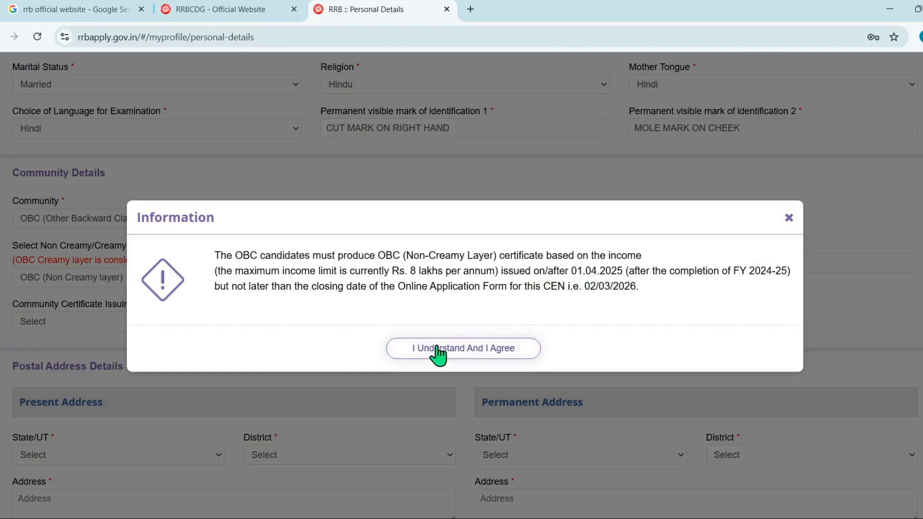
pyautogui.click(439, 349)
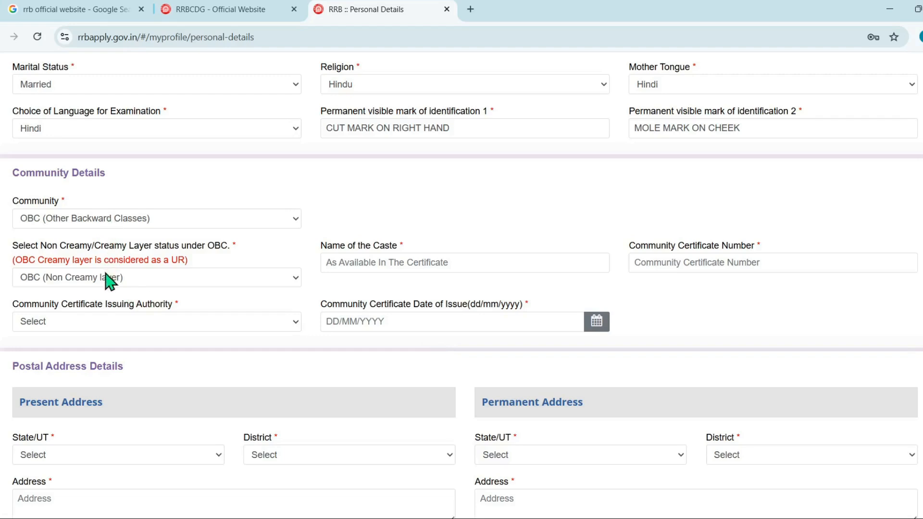
# Step: Enter NAGAR as the caste name
pyautogui.click(413, 264)
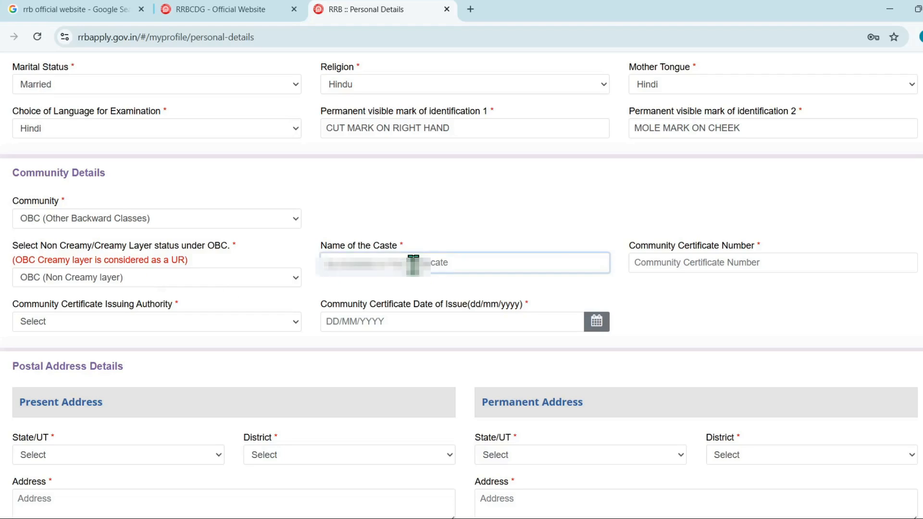
pyautogui.write('A')
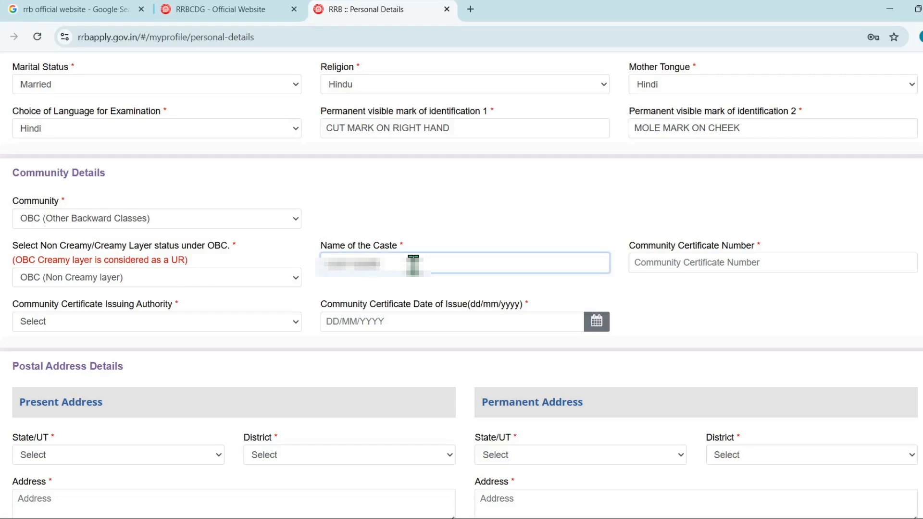
pyautogui.press('BackSpace')
pyautogui.press('BackSpace')
pyautogui.press('BackSpace')
pyautogui.press('BackSpace')
pyautogui.press('BackSpace')
pyautogui.press('BackSpace')
pyautogui.press('BackSpace')
pyautogui.press('BackSpace')
pyautogui.write('A')
# Step: Enter the community certificate number and view the caste certificate format in the CEN PDF
pyautogui.click(684, 268)
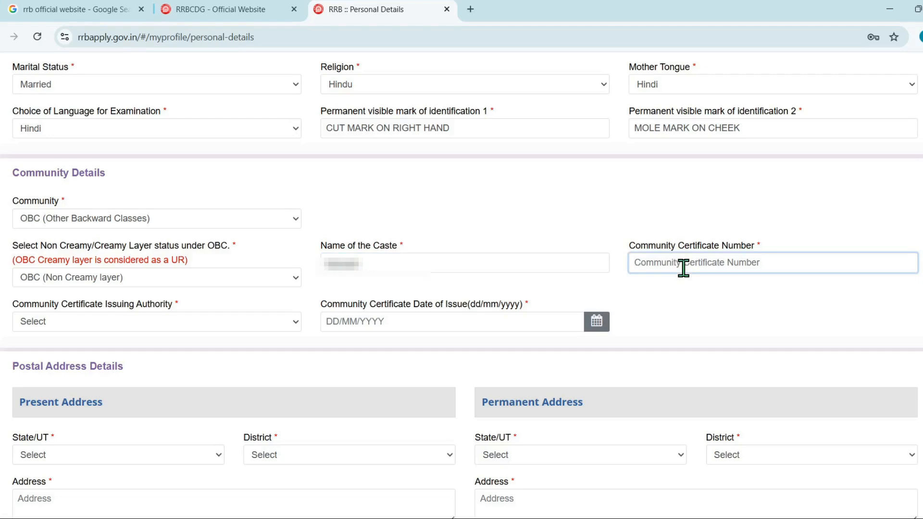
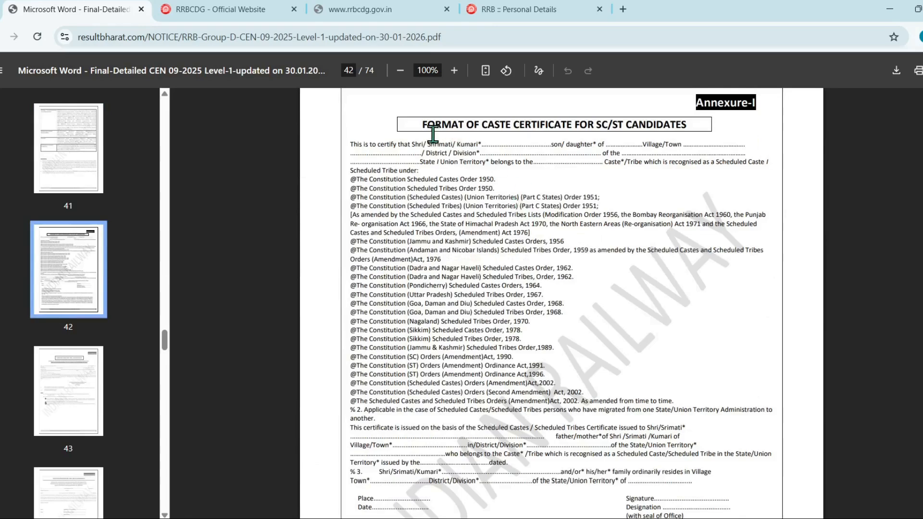
pyautogui.moveTo(426, 125); pyautogui.dragTo(716, 132)
# Step: Read the Annexure-II OBC-NCL certificate format and the Annexure-II(A) self-declaration proforma
pyautogui.scroll(-10, 556, 232)
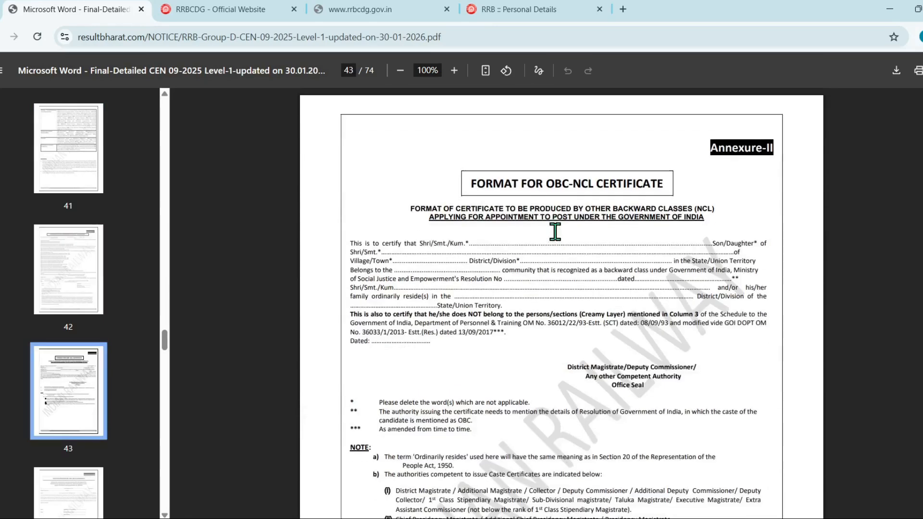
pyautogui.scroll(-2, 555, 232)
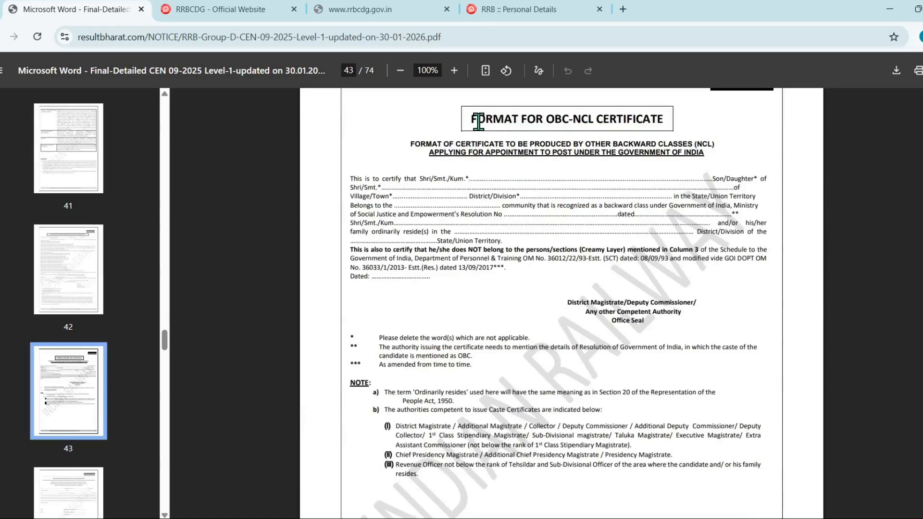
pyautogui.moveTo(474, 120); pyautogui.dragTo(683, 123)
pyautogui.click(535, 218)
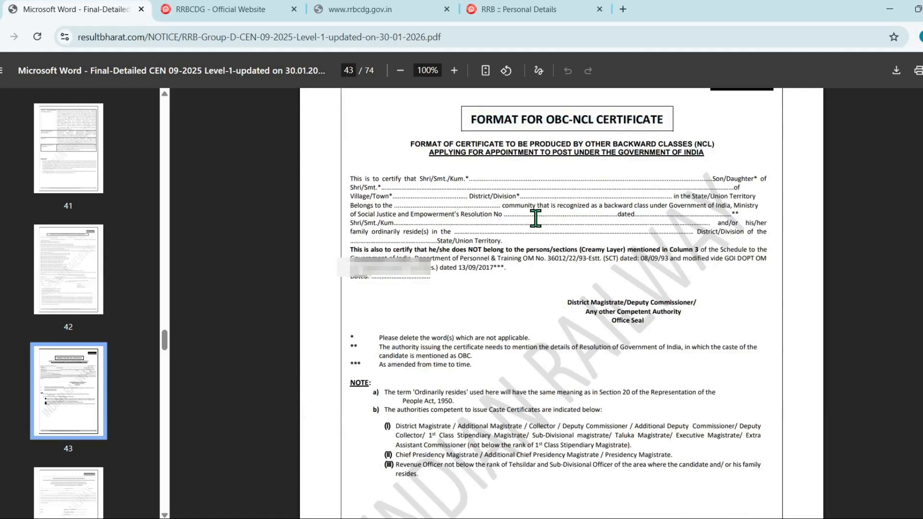
pyautogui.scroll(-8, 536, 218)
pyautogui.scroll(-5, 536, 217)
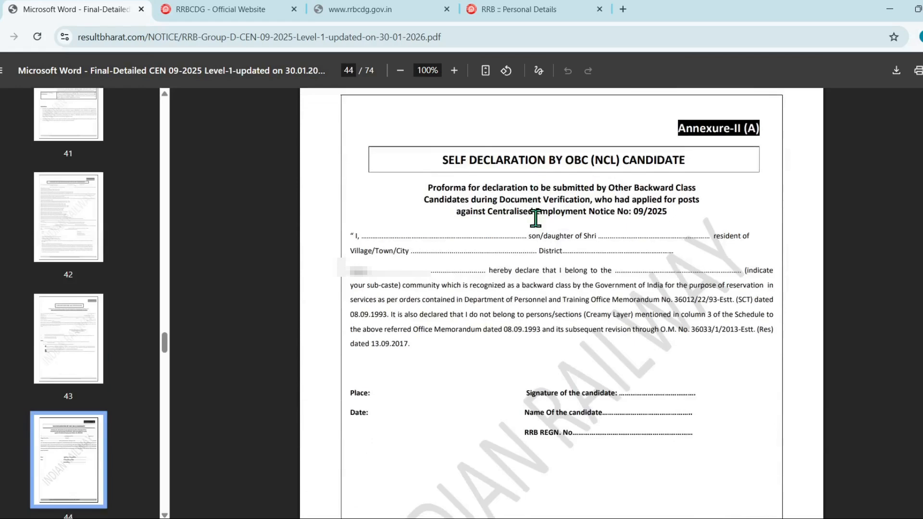
pyautogui.scroll(-2, 535, 218)
pyautogui.scroll(2, 534, 212)
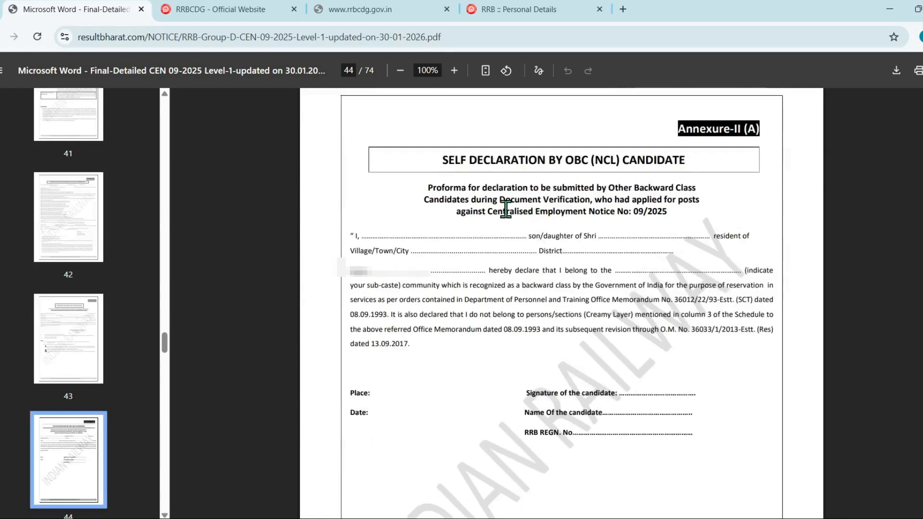
pyautogui.moveTo(427, 189); pyautogui.dragTo(671, 214)
pyautogui.click(673, 214)
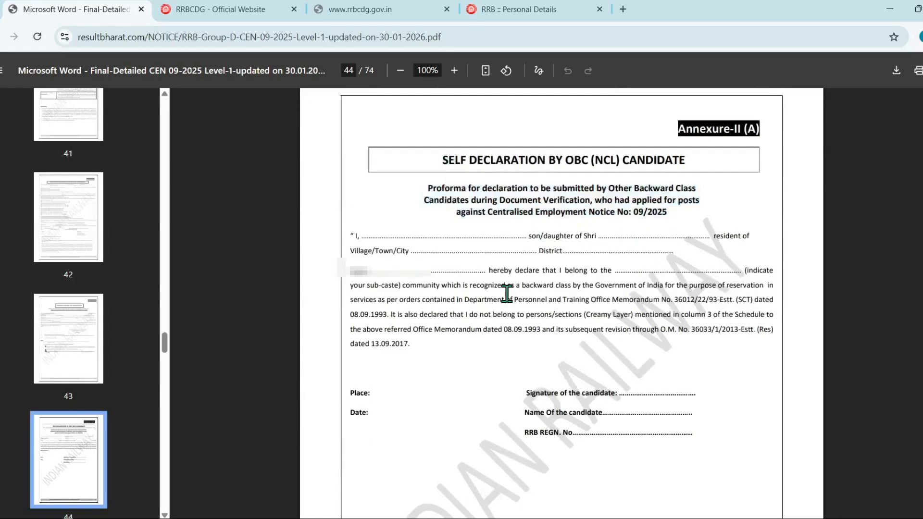
# Step: Review the Annexure-III EWS certificate format, then return to the Personal Details tab
pyautogui.scroll(-10, 507, 291)
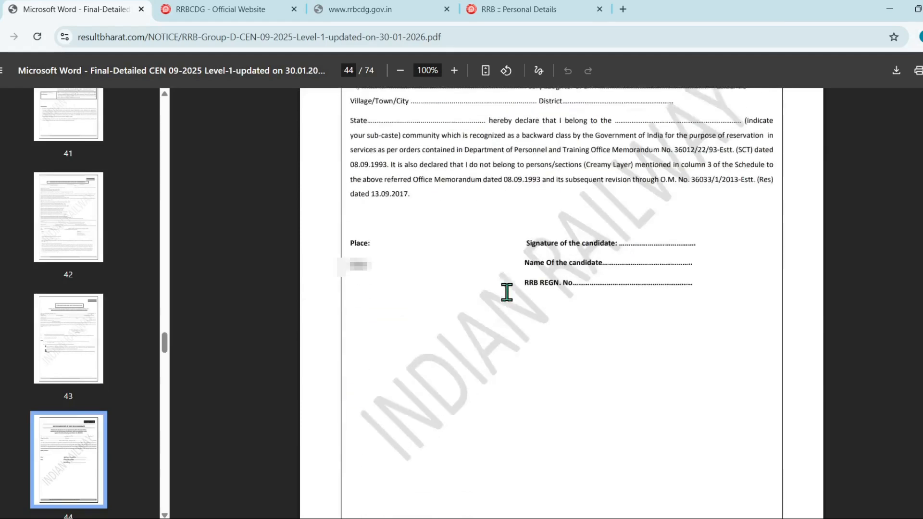
pyautogui.scroll(6, 510, 294)
pyautogui.scroll(-10, 509, 294)
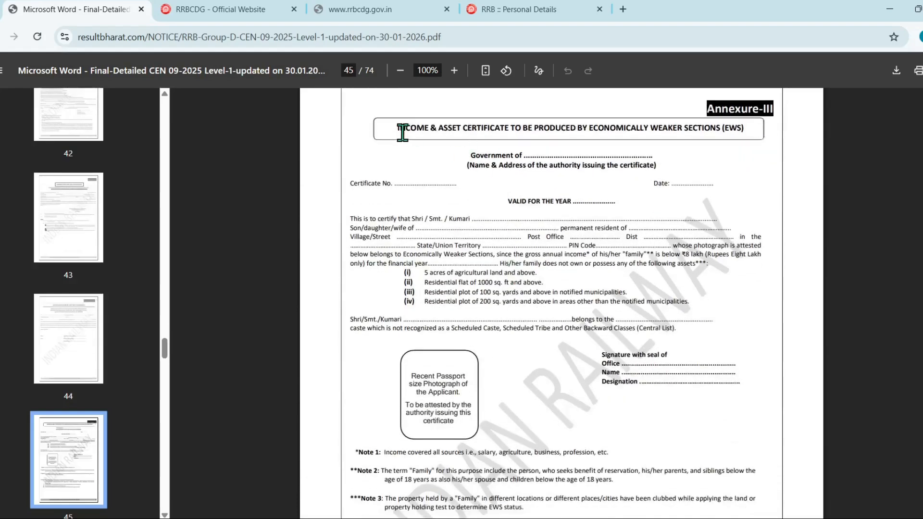
pyautogui.moveTo(402, 130); pyautogui.dragTo(685, 128)
pyautogui.moveTo(589, 129); pyautogui.dragTo(729, 130)
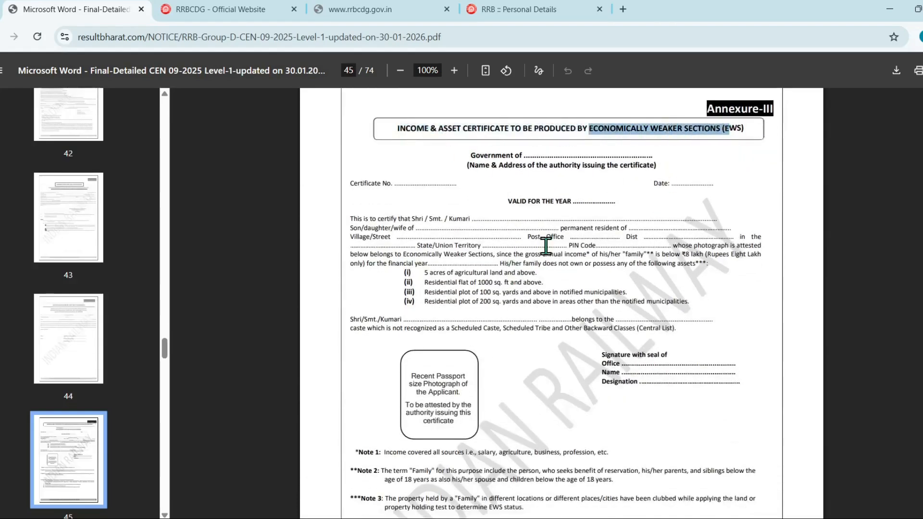
pyautogui.scroll(-5, 546, 245)
pyautogui.scroll(3, 545, 243)
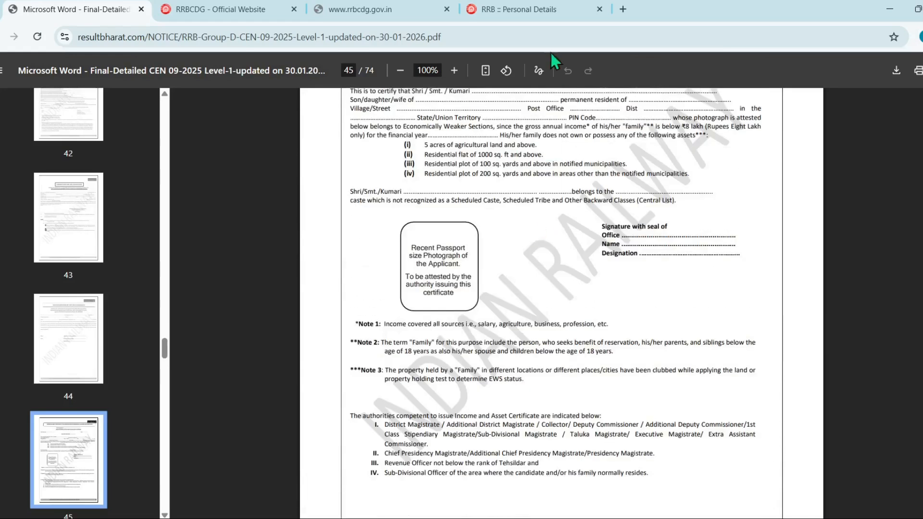
pyautogui.click(528, 9)
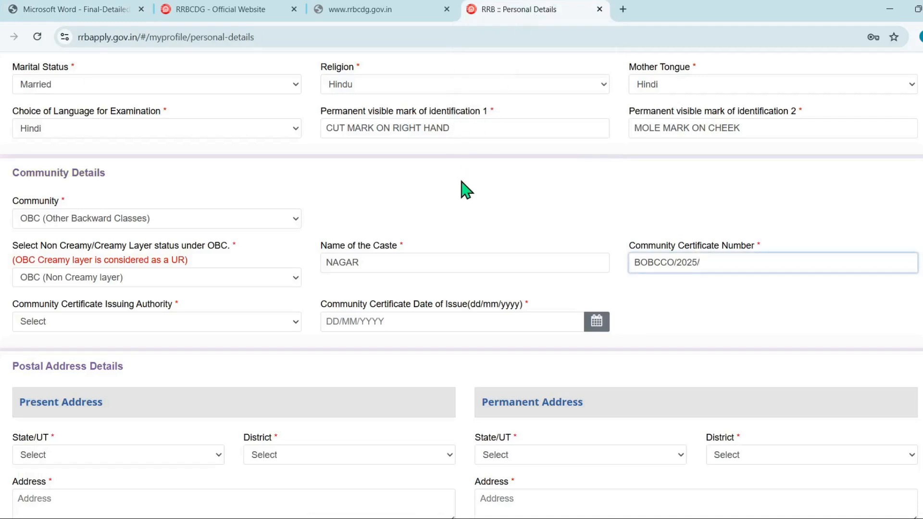
# Step: Keep OBC as community and set the present address to BIHAR state, Madhepura district
pyautogui.click(117, 221)
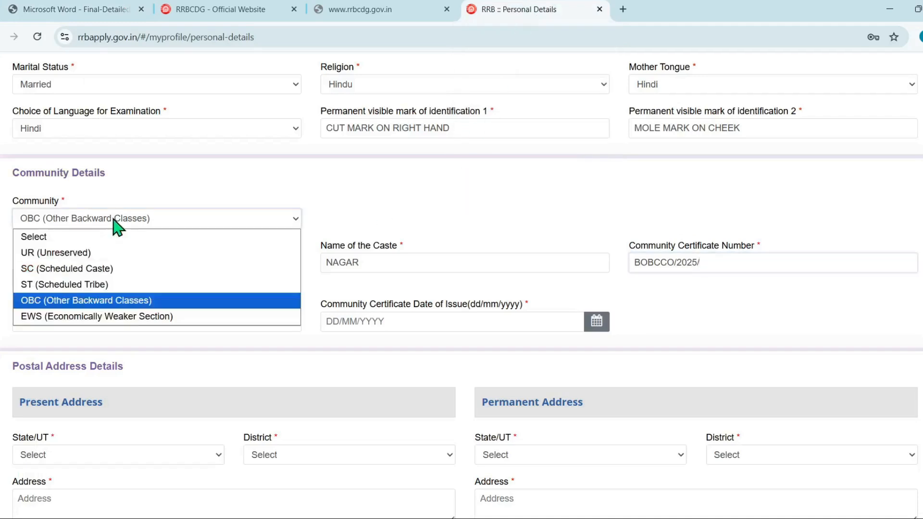
pyautogui.click(111, 301)
pyautogui.scroll(-3, 111, 308)
pyautogui.click(96, 269)
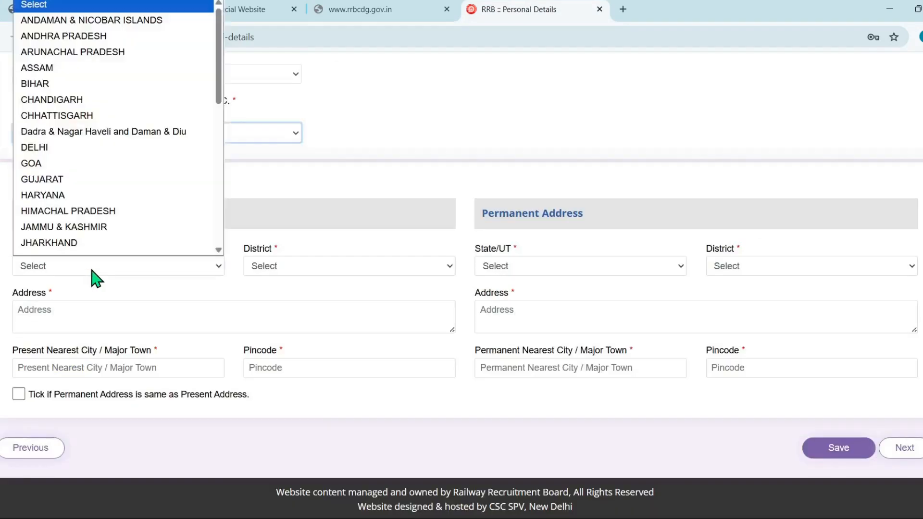
pyautogui.click(99, 84)
pyautogui.click(308, 268)
pyautogui.scroll(-3, 309, 207)
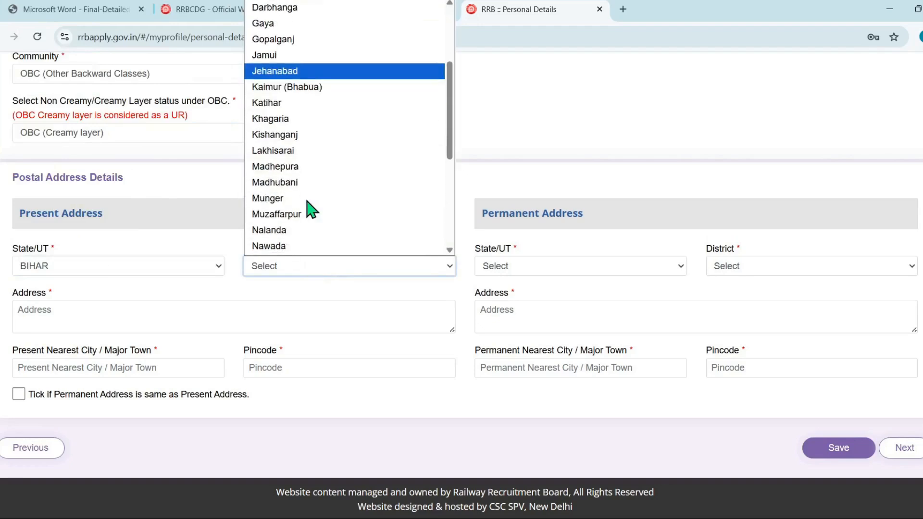
pyautogui.click(308, 168)
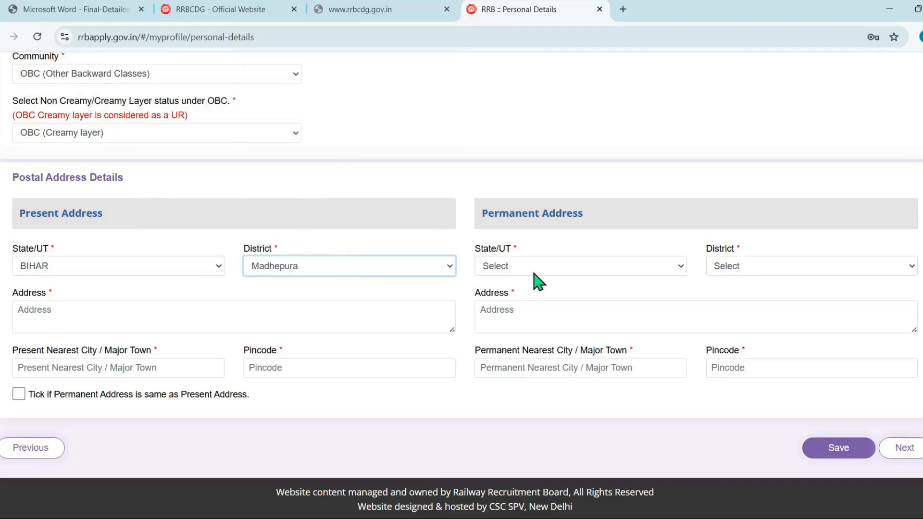
# Step: Fill in the present street address, nearest city and pincode
pyautogui.click(42, 316)
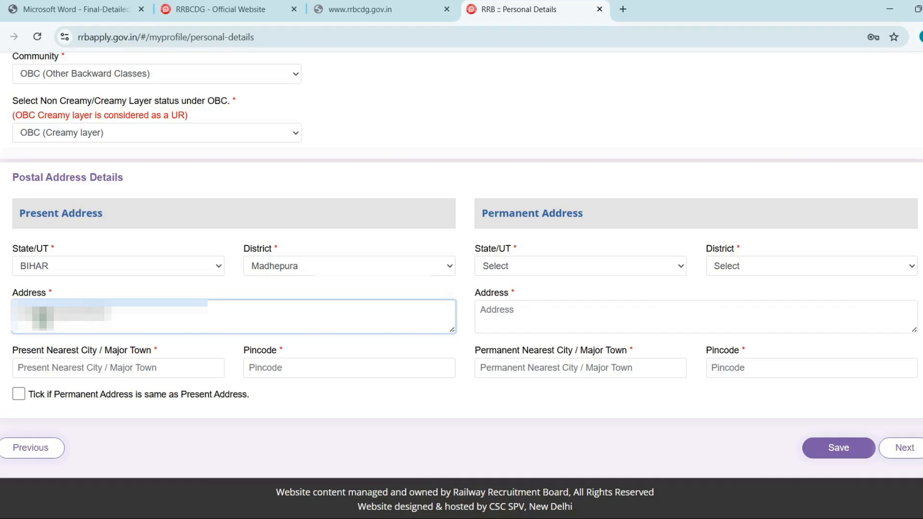
pyautogui.click(79, 362)
pyautogui.write('MADHEPURA')
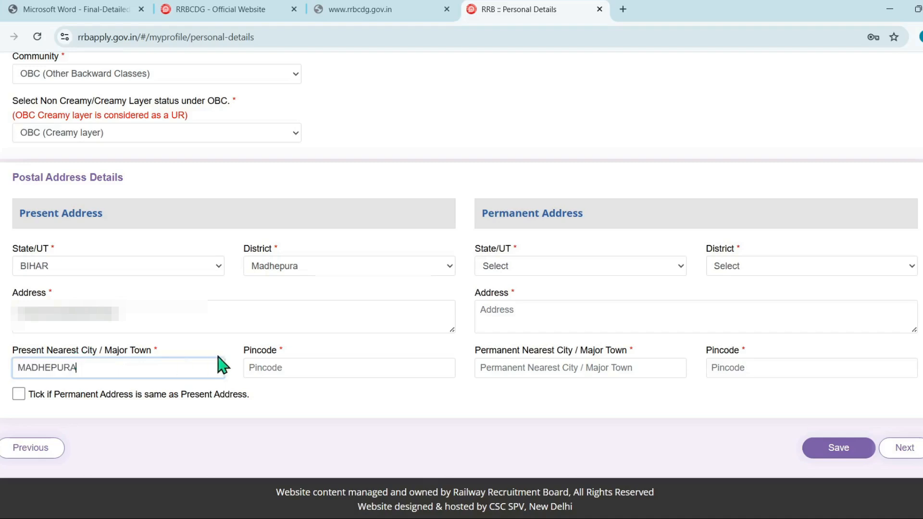
pyautogui.click(282, 365)
pyautogui.write('85')
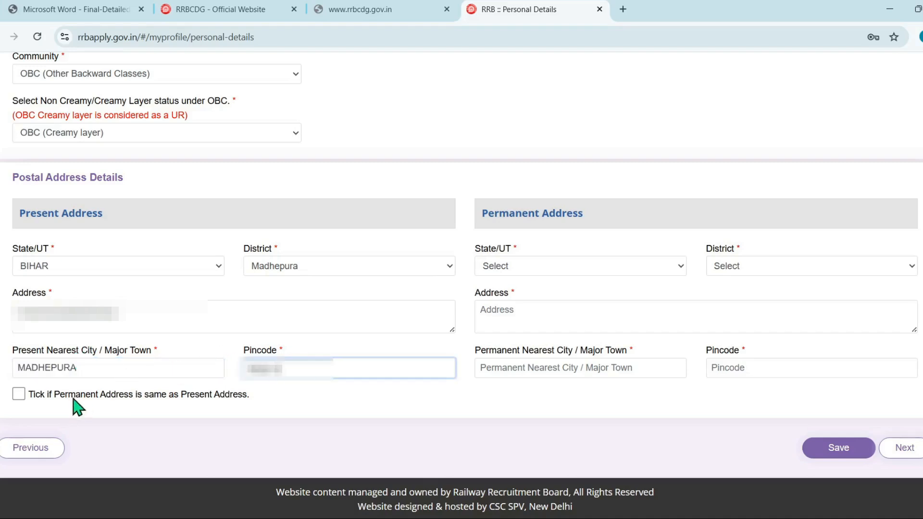
# Step: Copy the present address as permanent address, save personal details and continue to Other Details
pyautogui.click(19, 395)
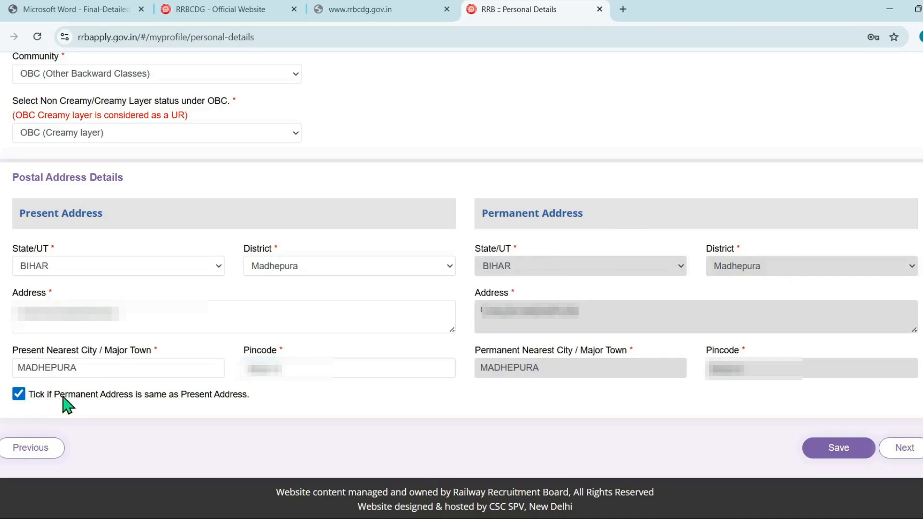
pyautogui.click(20, 395)
pyautogui.click(528, 266)
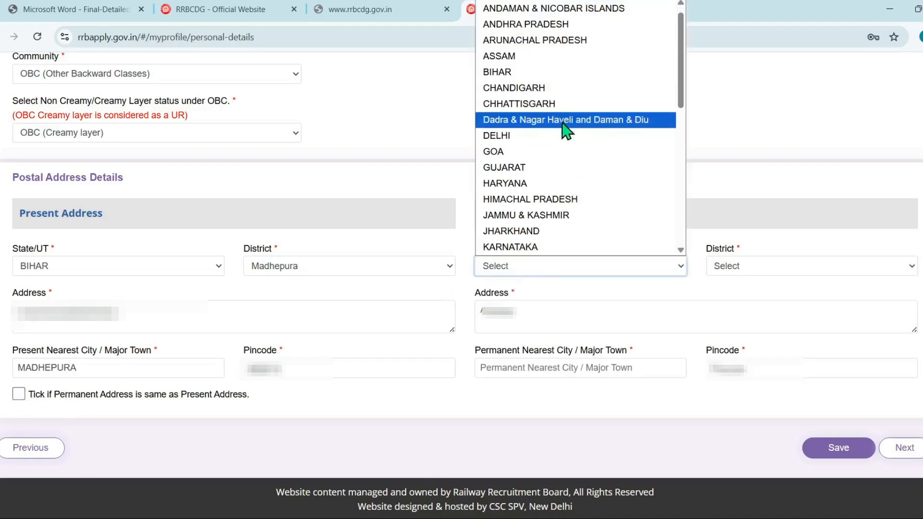
pyautogui.click(740, 270)
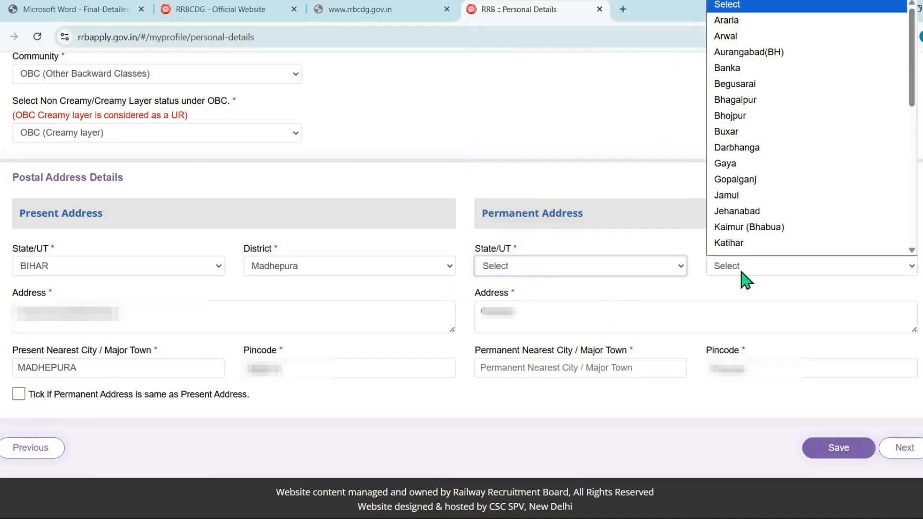
pyautogui.click(510, 315)
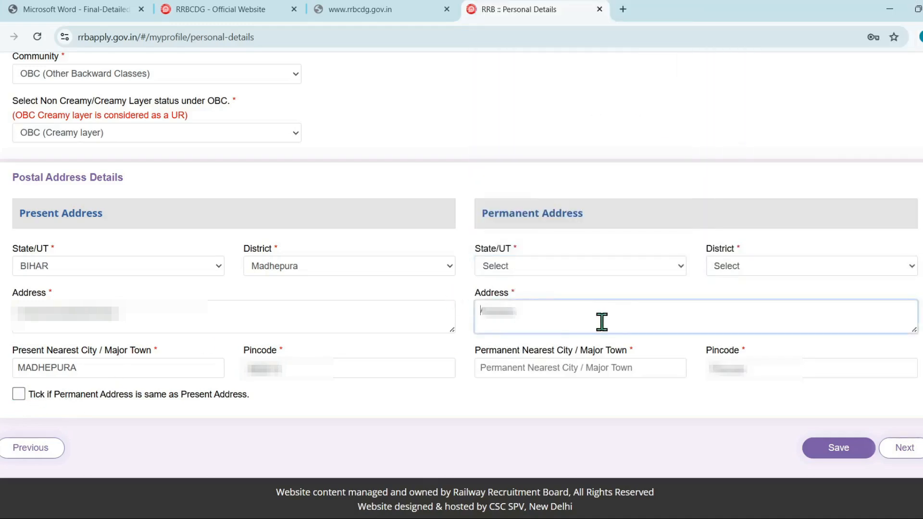
pyautogui.click(19, 395)
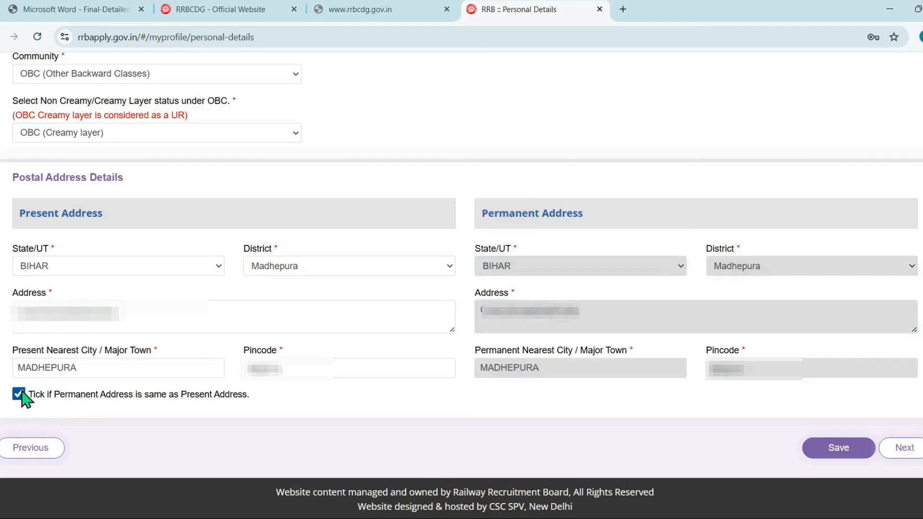
pyautogui.click(837, 452)
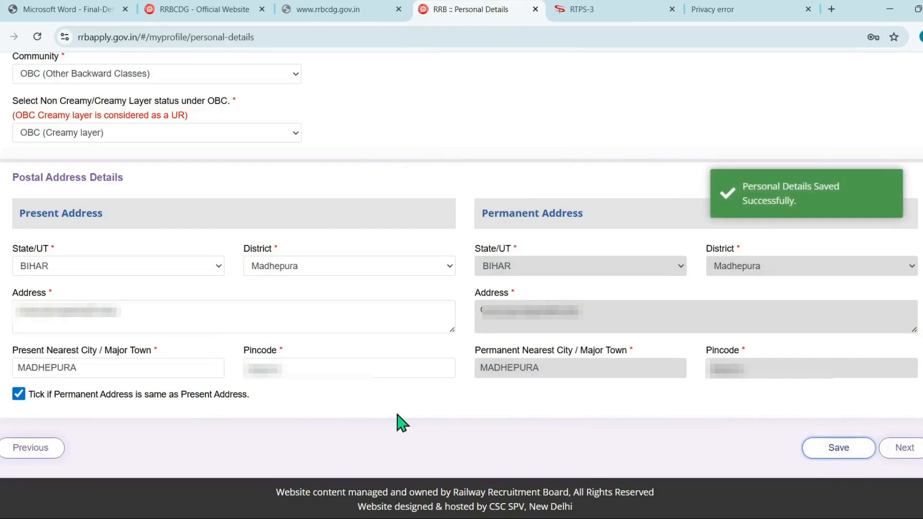
pyautogui.click(906, 448)
# Step: Decline the browser's address-save offer and answer No to the ex-serviceman question
pyautogui.click(888, 239)
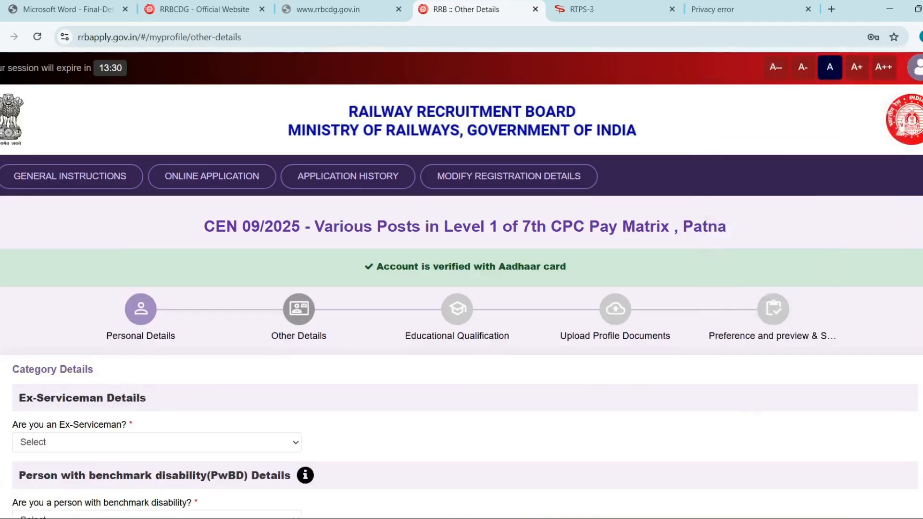
pyautogui.scroll(-3, 207, 385)
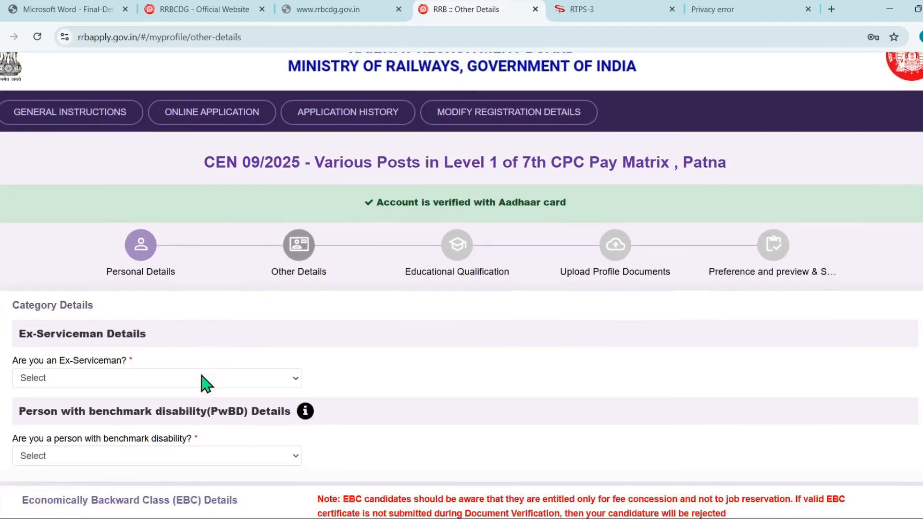
pyautogui.click(78, 313)
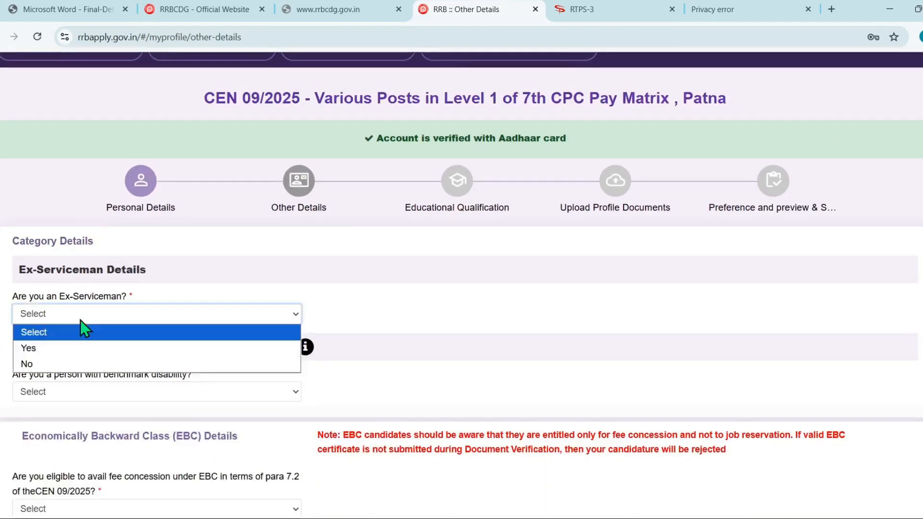
pyautogui.click(82, 364)
# Step: Answer No to the benchmark disability and scribe writing-ability questions
pyautogui.scroll(-3, 145, 375)
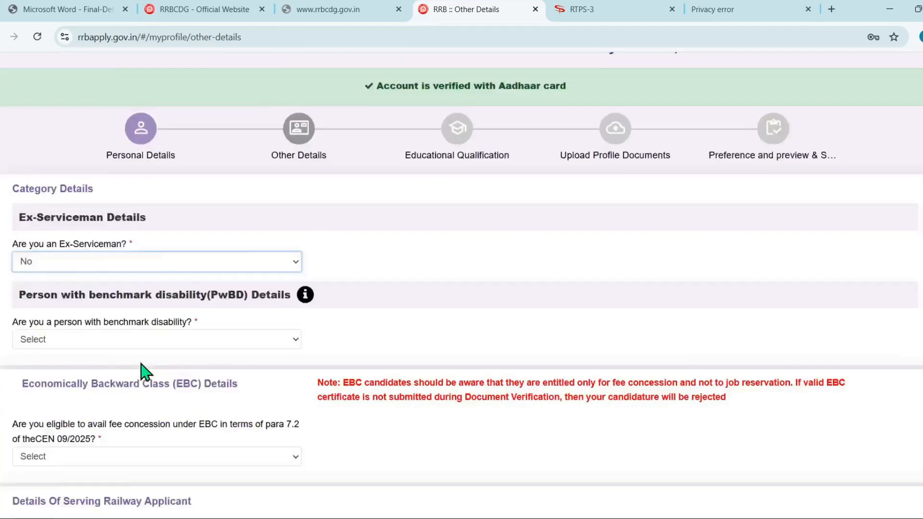
pyautogui.click(181, 266)
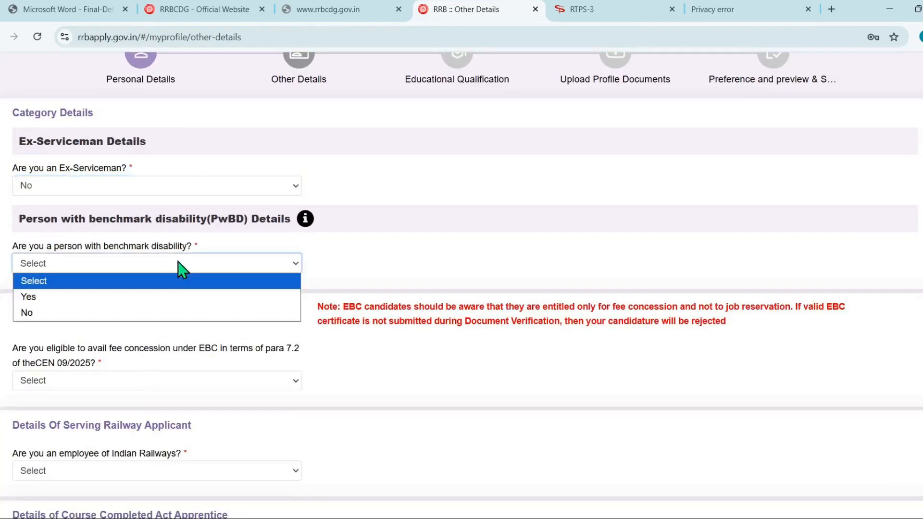
pyautogui.click(138, 297)
pyautogui.click(138, 268)
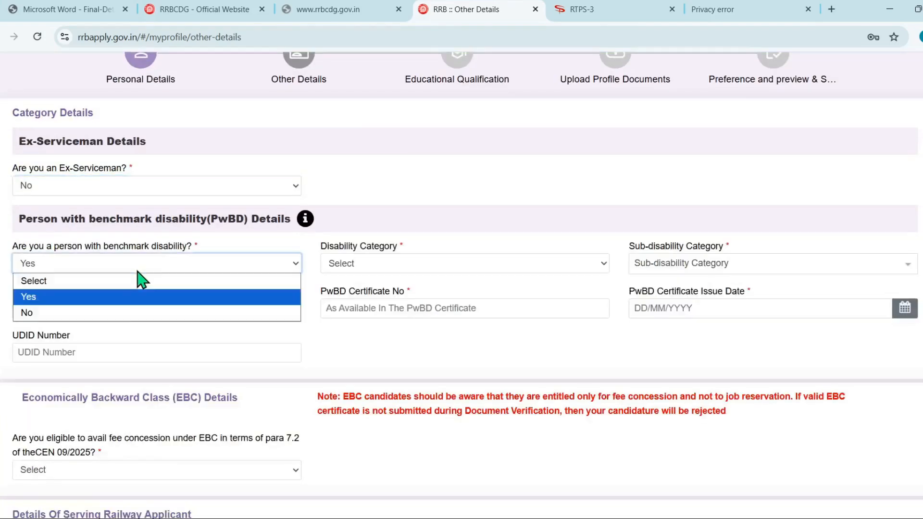
pyautogui.click(120, 313)
pyautogui.scroll(-3, 119, 317)
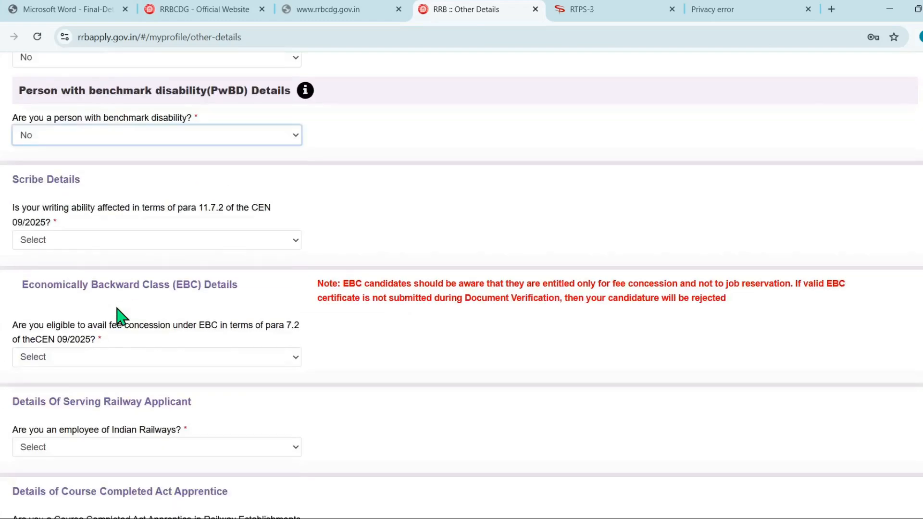
pyautogui.click(120, 243)
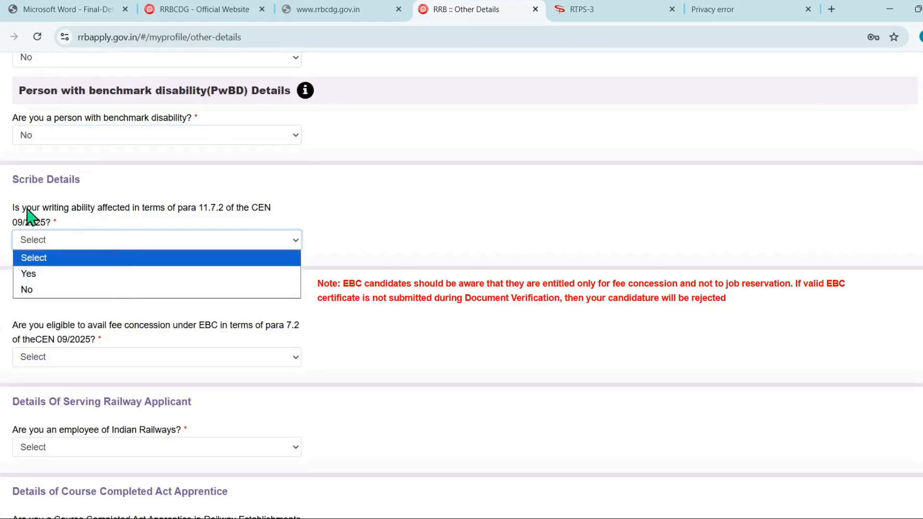
pyautogui.moveTo(15, 208); pyautogui.dragTo(280, 206)
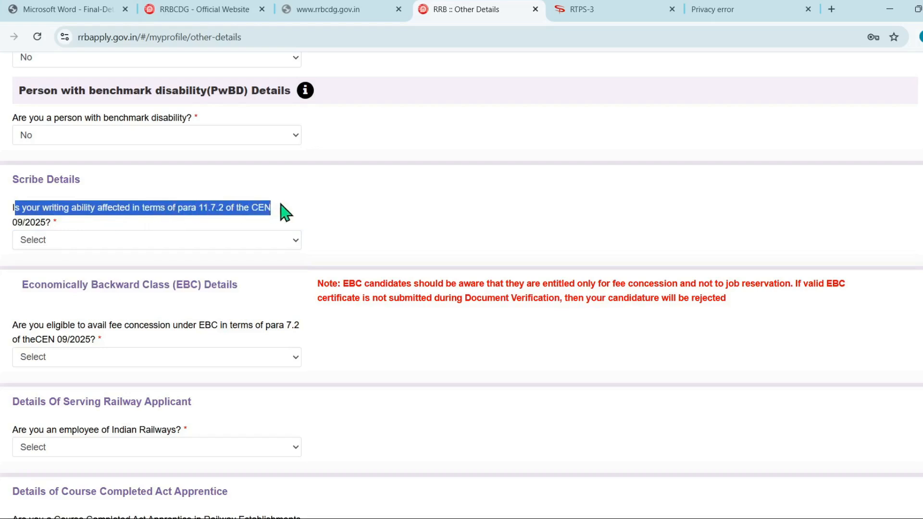
pyautogui.click(167, 240)
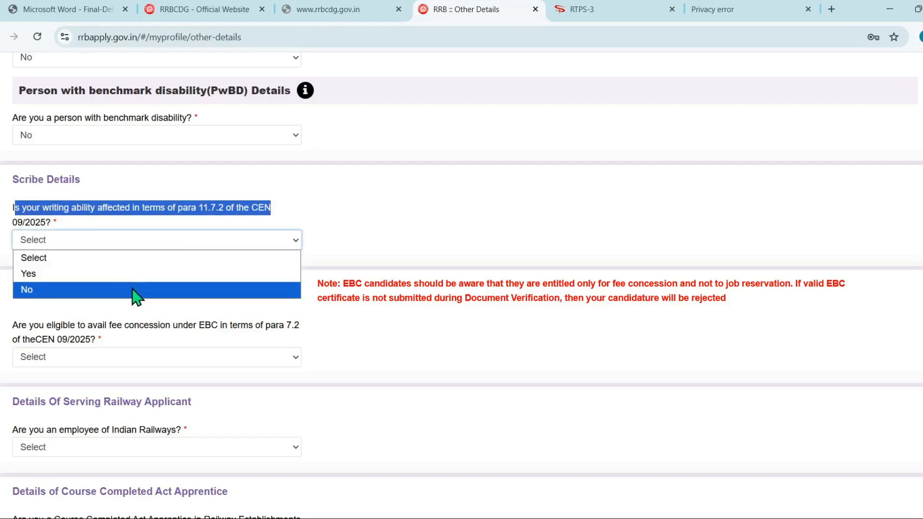
pyautogui.click(138, 291)
pyautogui.scroll(-3, 219, 303)
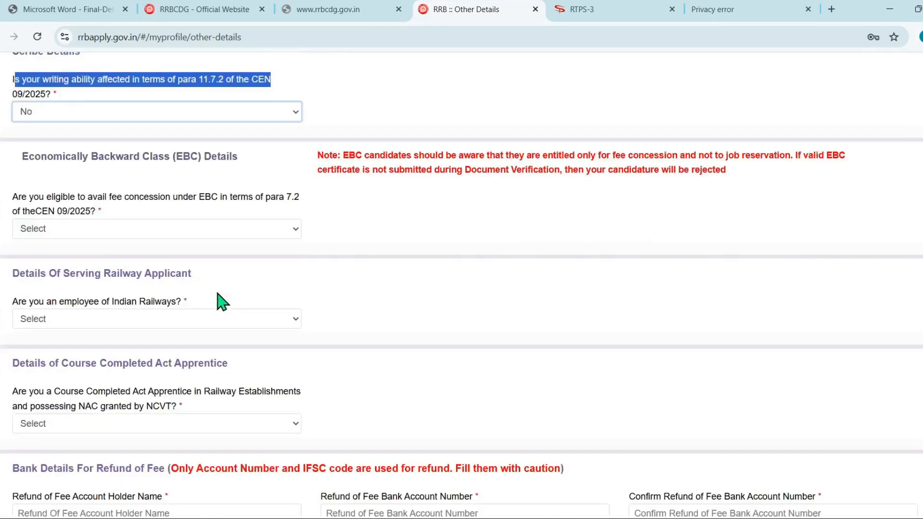
# Step: Answer the EBC fee concession question No after reviewing its Yes notice
pyautogui.click(177, 228)
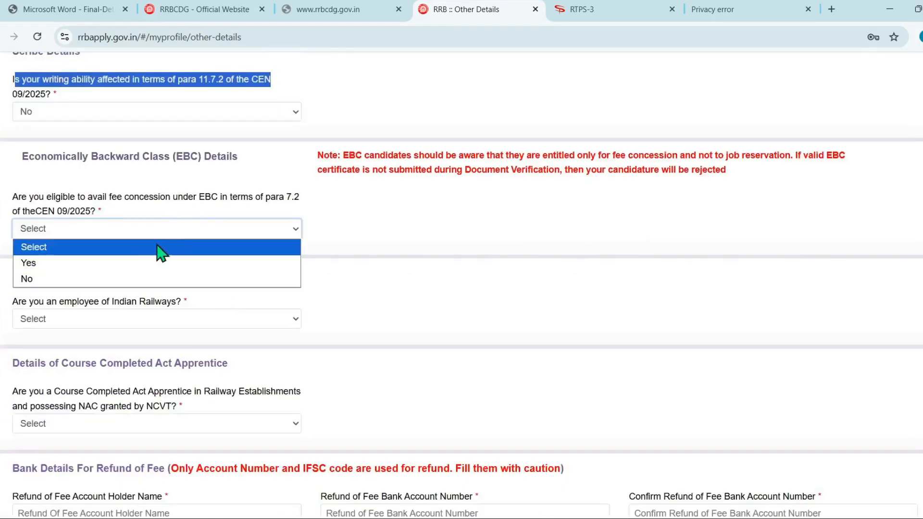
pyautogui.click(138, 262)
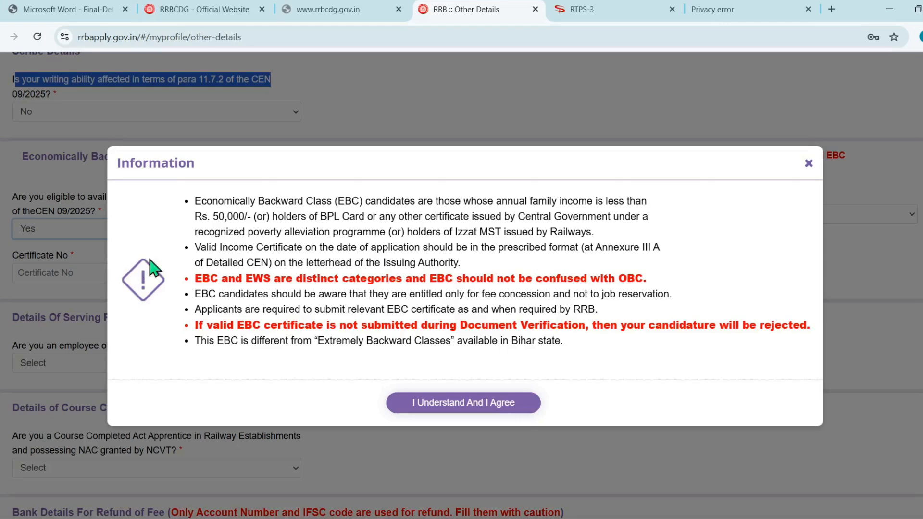
pyautogui.click(454, 405)
pyautogui.click(398, 217)
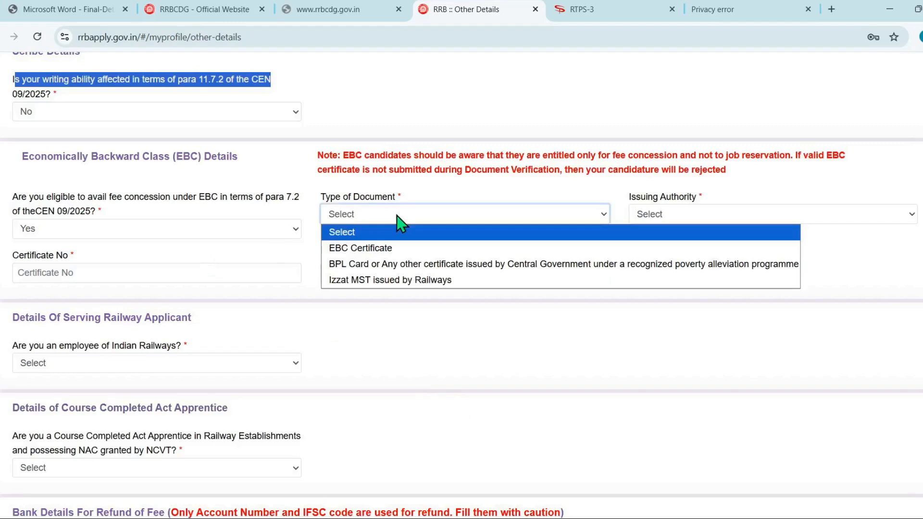
pyautogui.click(214, 229)
pyautogui.click(161, 276)
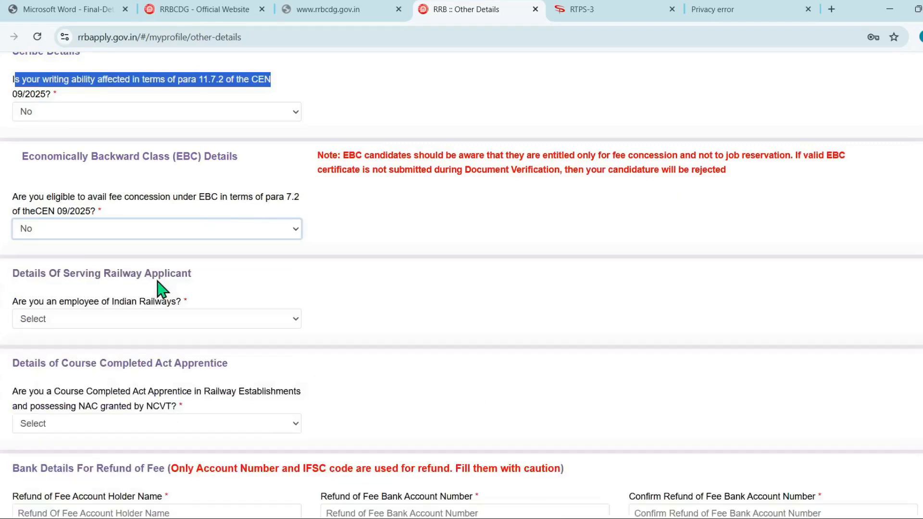
# Step: Answer No to the Indian Railways employee question
pyautogui.scroll(-2, 344, 256)
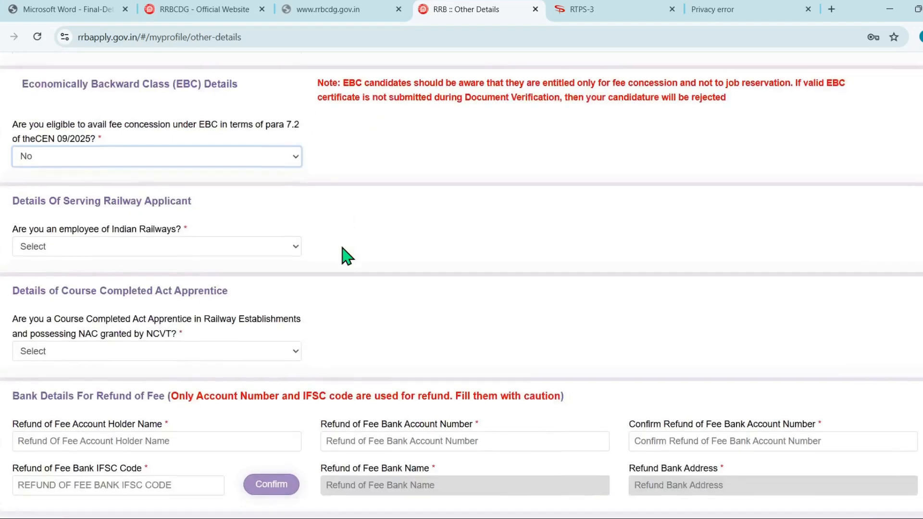
pyautogui.scroll(-1, 343, 256)
pyautogui.click(113, 192)
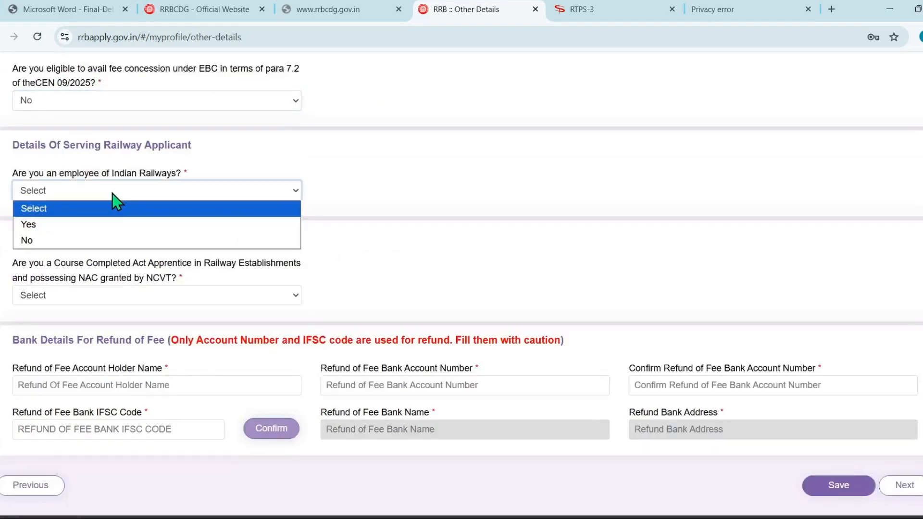
pyautogui.click(104, 224)
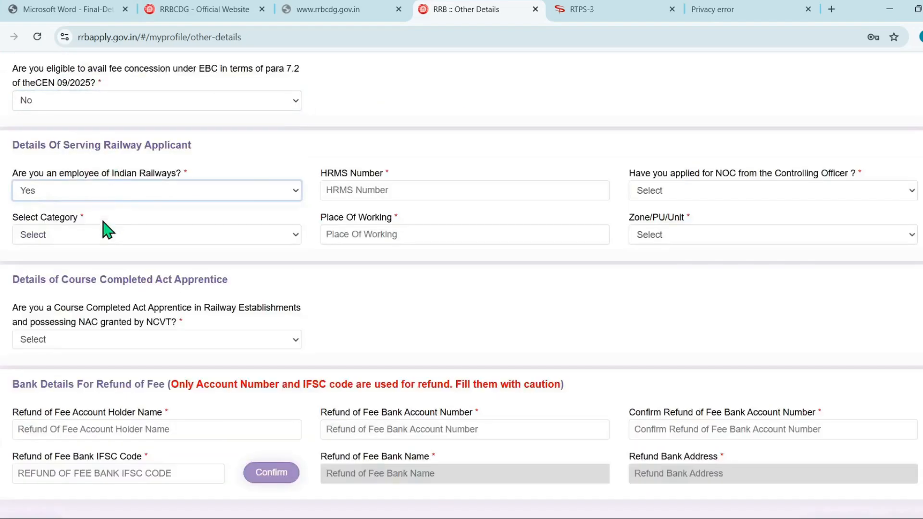
pyautogui.click(394, 190)
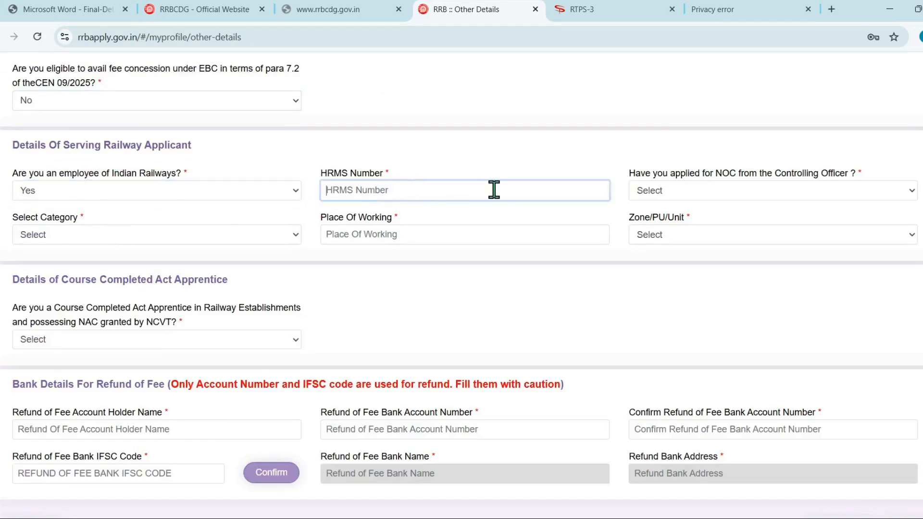
pyautogui.click(107, 197)
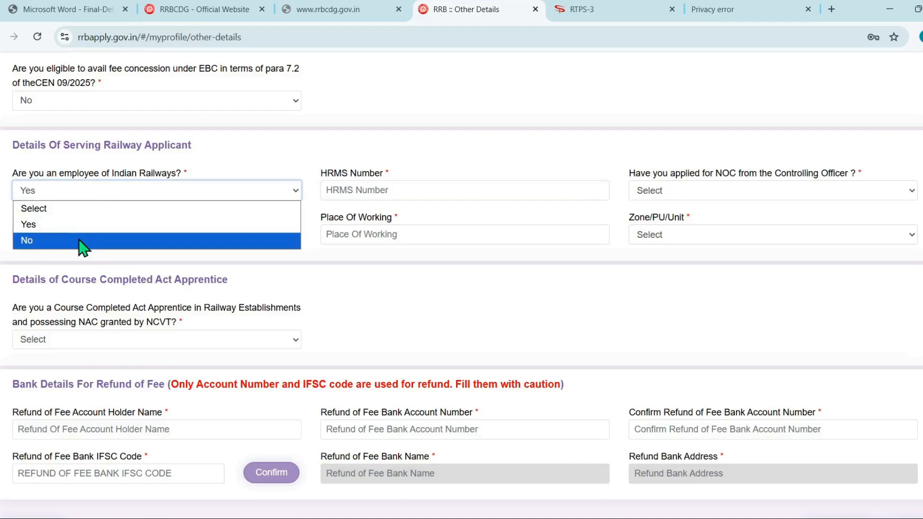
pyautogui.click(84, 240)
pyautogui.scroll(-3, 91, 264)
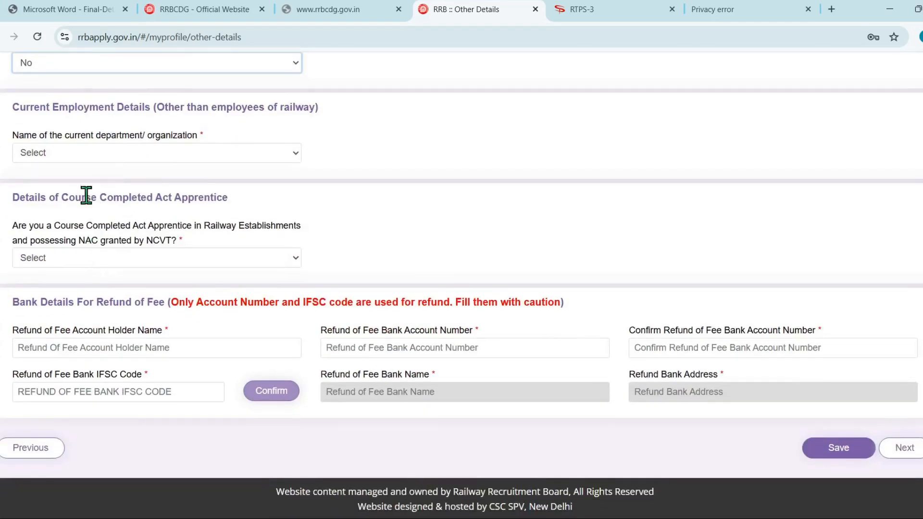
# Step: Choose Not Applicable as current department and settle the Act Apprentice answer on No
pyautogui.click(94, 158)
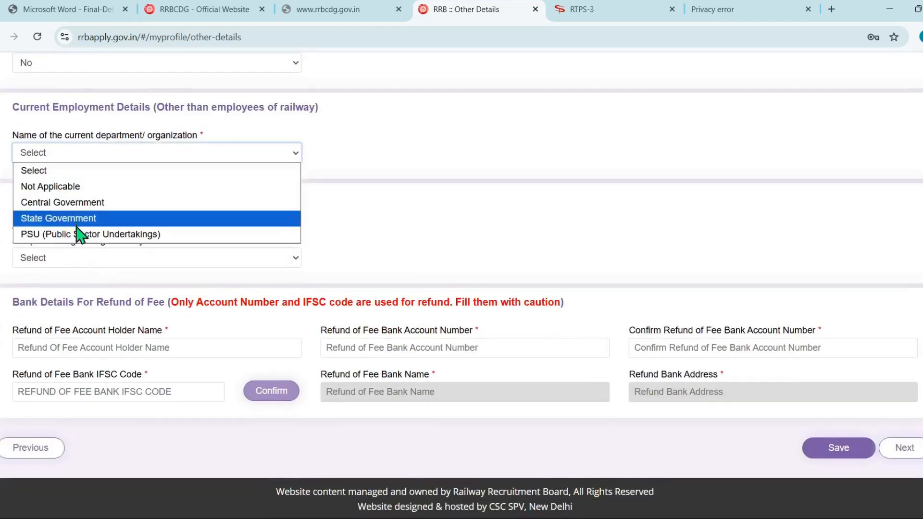
pyautogui.click(70, 188)
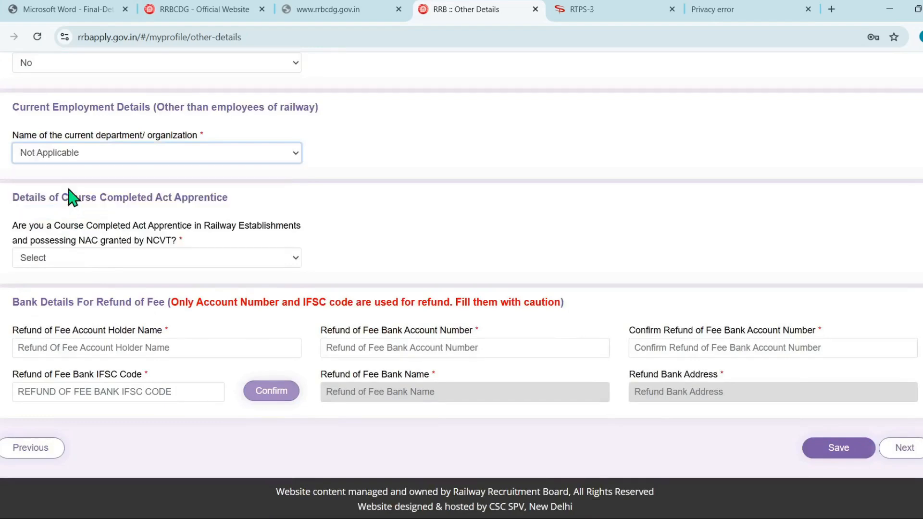
pyautogui.click(105, 264)
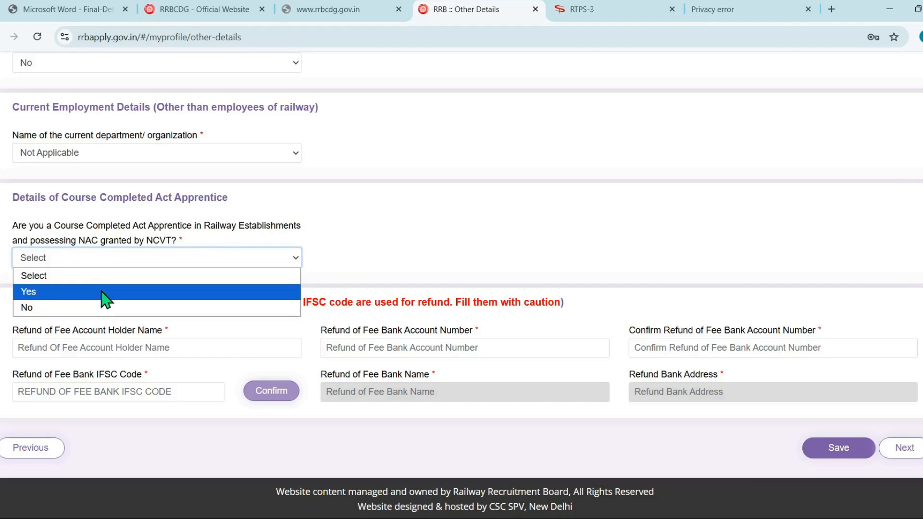
pyautogui.click(107, 310)
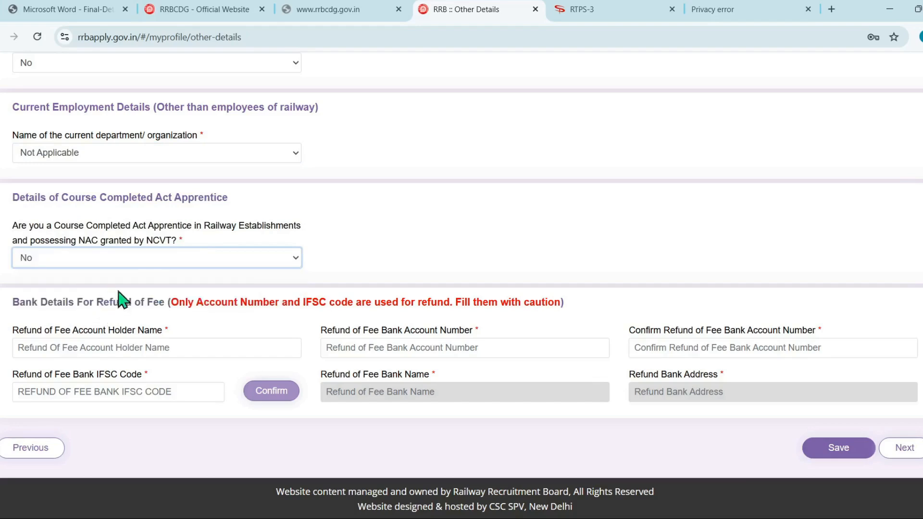
pyautogui.click(144, 262)
pyautogui.click(105, 291)
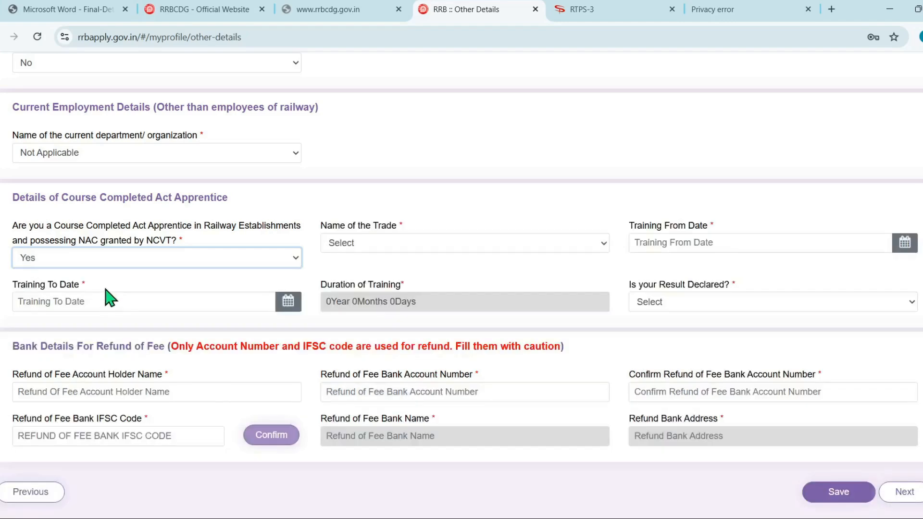
pyautogui.click(406, 246)
pyautogui.click(410, 246)
pyautogui.click(166, 262)
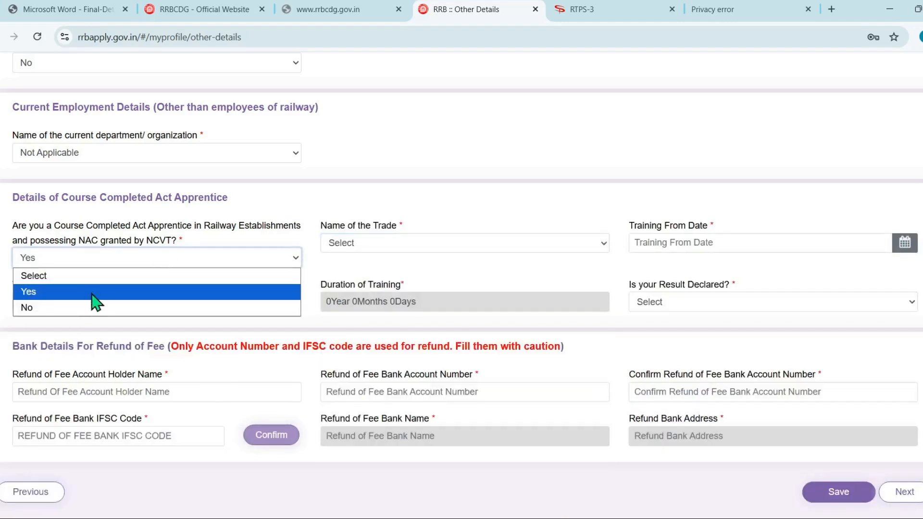
pyautogui.click(82, 307)
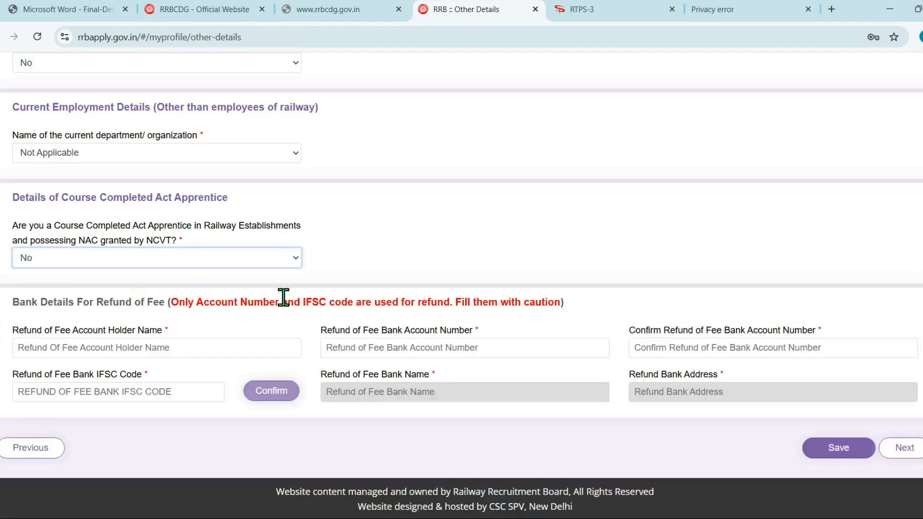
pyautogui.click(71, 343)
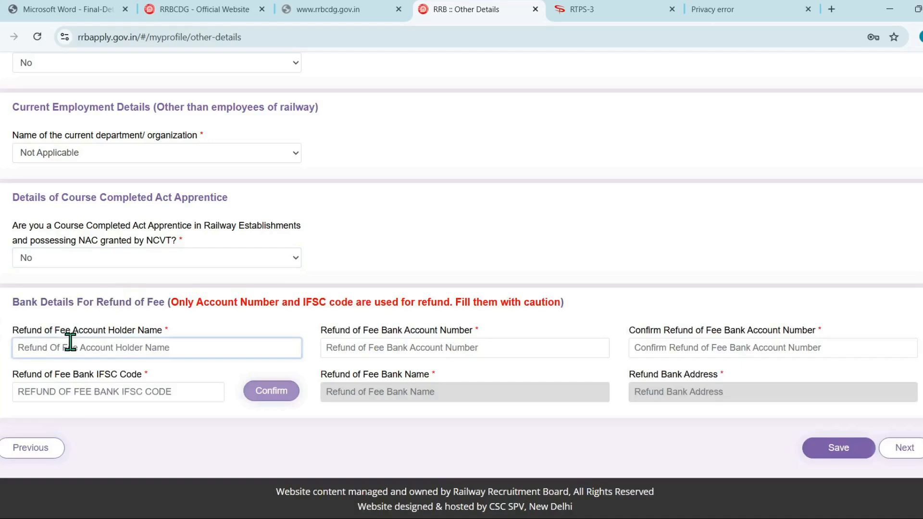
# Step: Go over the refund bank fields: holder name, account number, confirmation, IFSC, bank name, address
pyautogui.moveTo(13, 331); pyautogui.dragTo(145, 332)
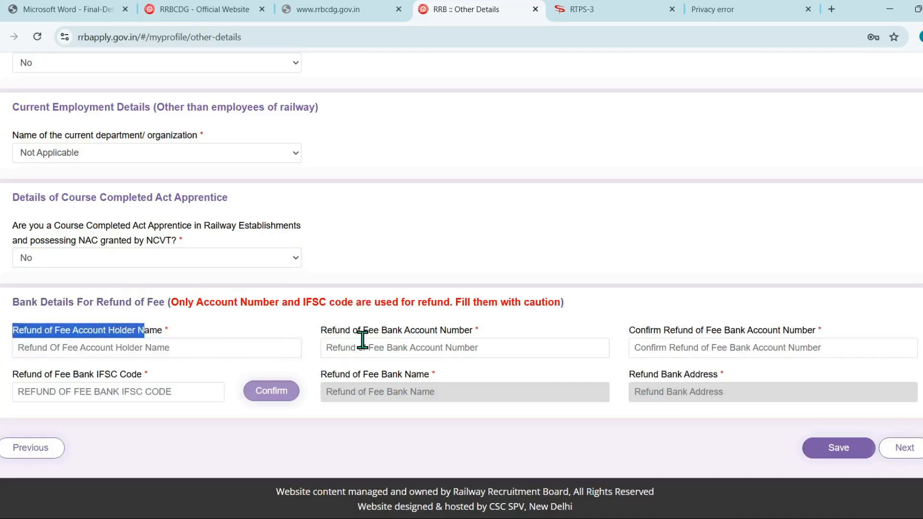
pyautogui.moveTo(327, 331); pyautogui.dragTo(470, 343)
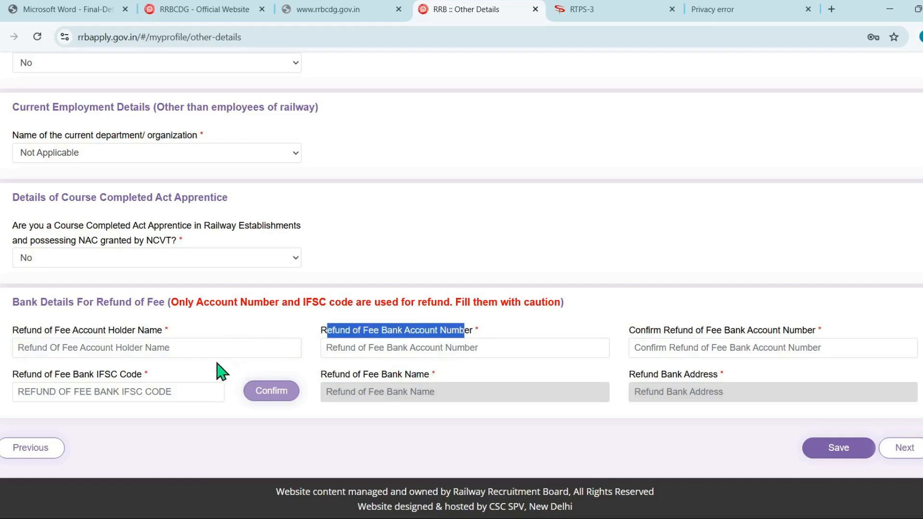
pyautogui.moveTo(632, 339); pyautogui.dragTo(741, 342)
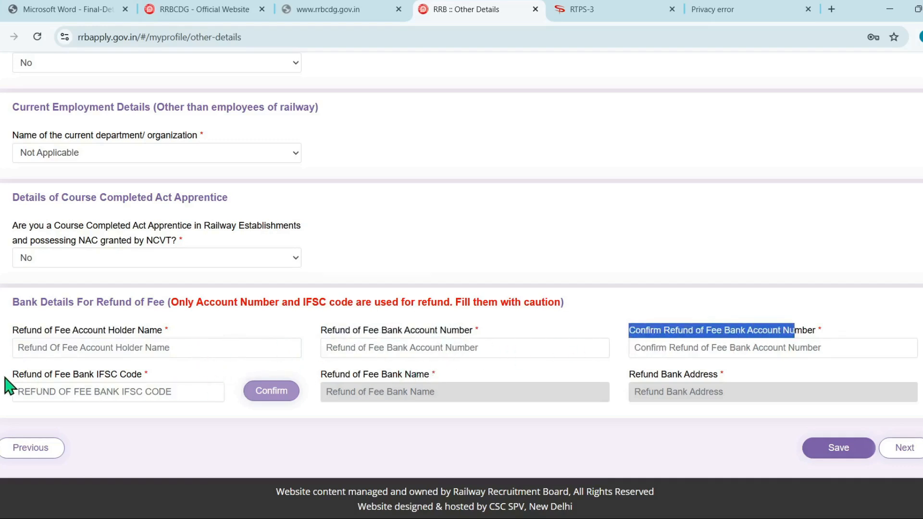
pyautogui.moveTo(13, 381); pyautogui.dragTo(147, 386)
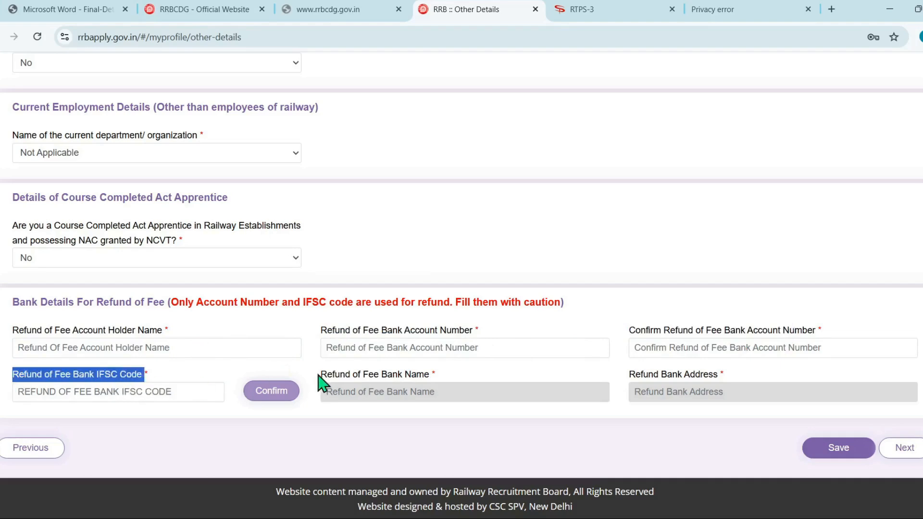
pyautogui.moveTo(319, 376); pyautogui.dragTo(440, 375)
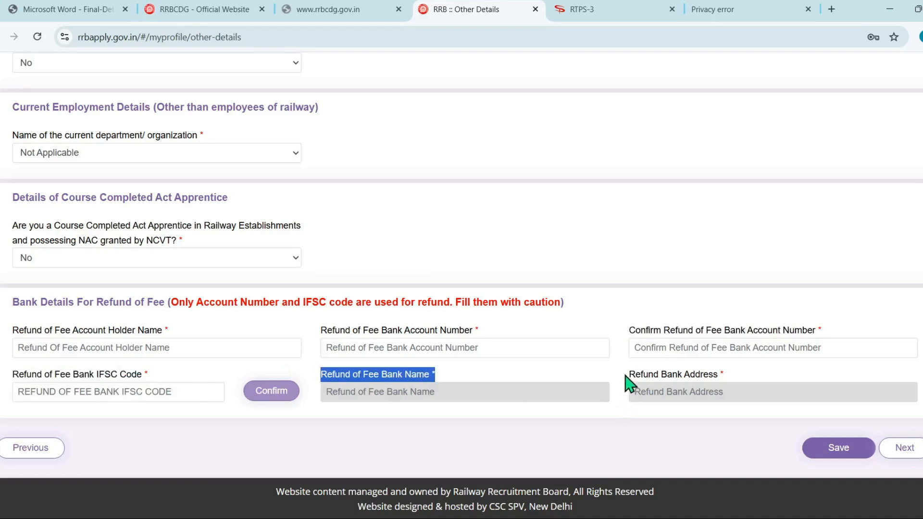
pyautogui.moveTo(628, 378); pyautogui.dragTo(717, 378)
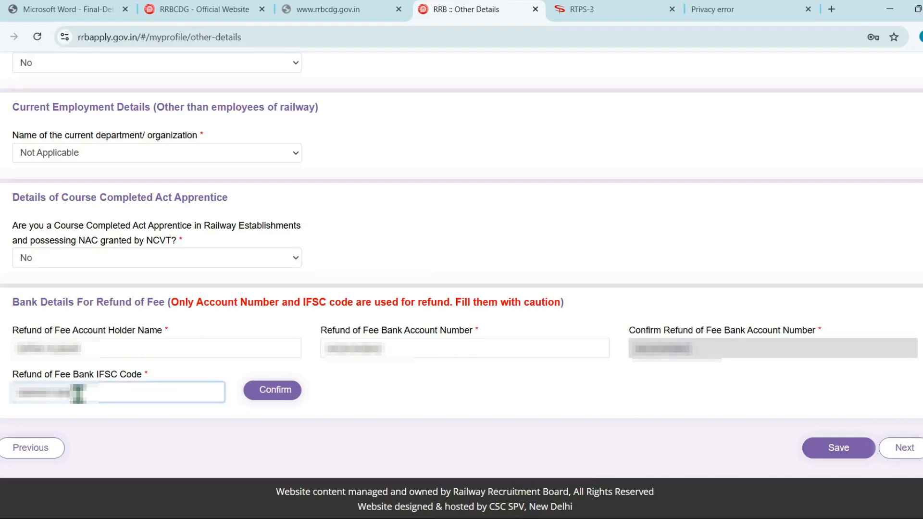
# Step: Confirm the IFSC code as State Bank of India, save Other Details, and continue to Educational Qualification
pyautogui.click(284, 389)
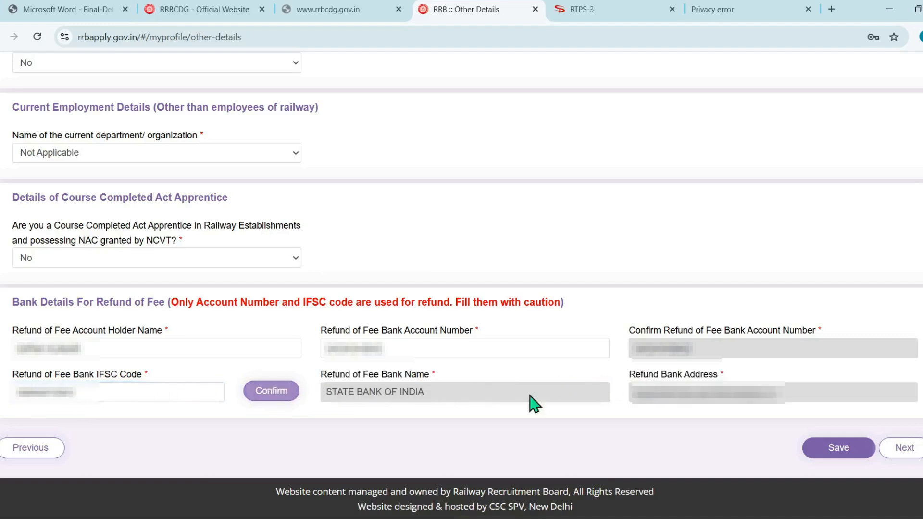
pyautogui.click(830, 448)
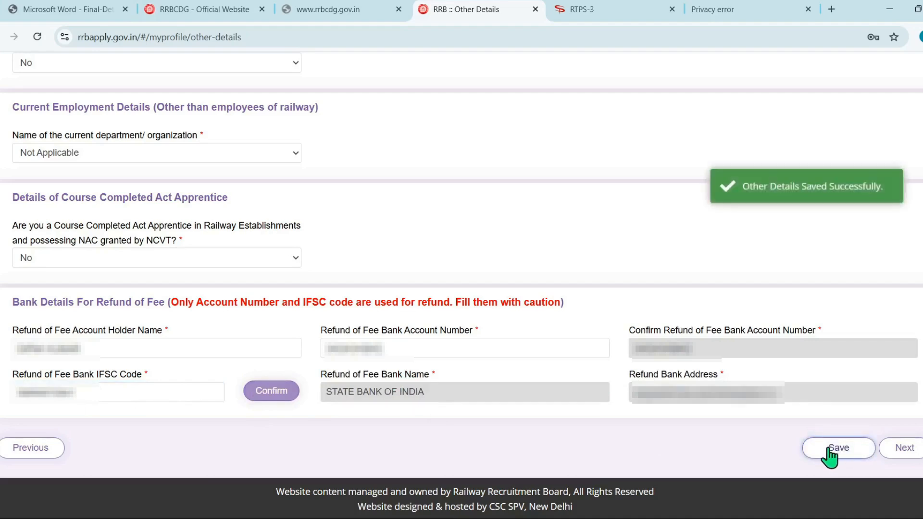
pyautogui.click(903, 450)
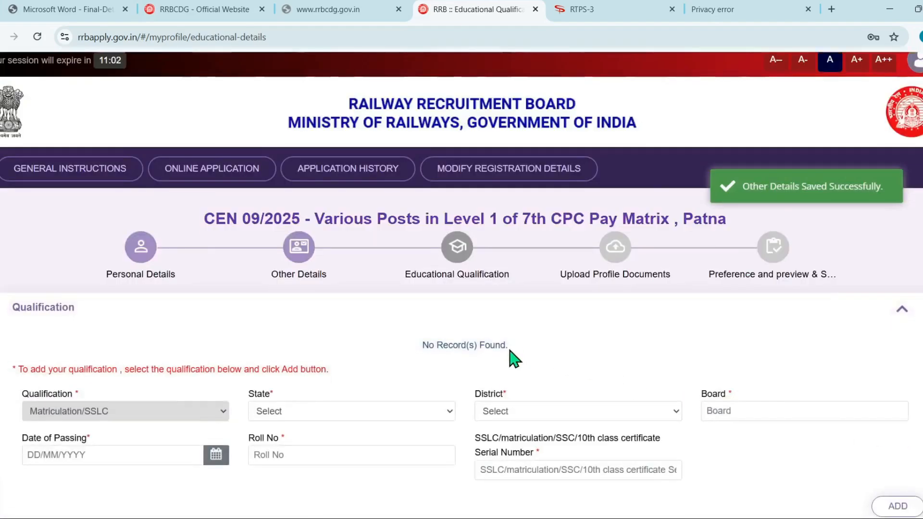
# Step: Set the Matriculation/SSLC qualification's state to BIHAR and district to Madhepura
pyautogui.scroll(-3, 511, 354)
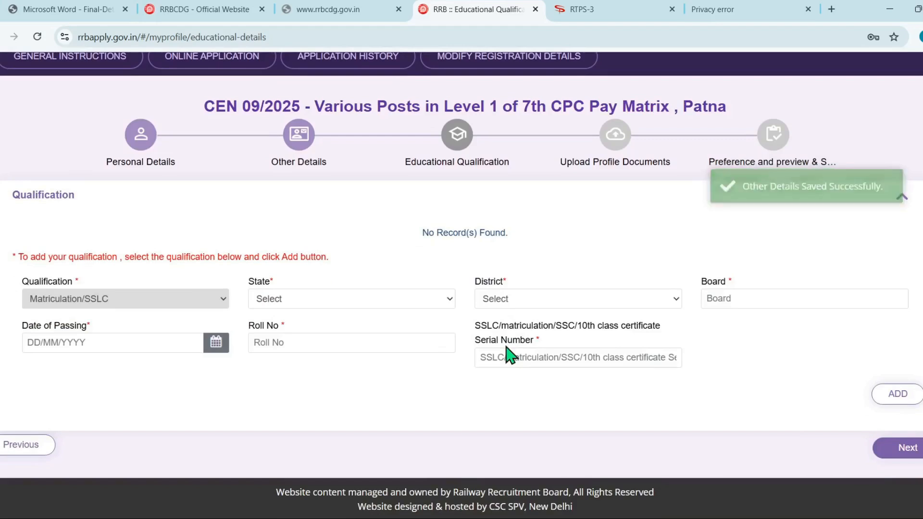
pyautogui.click(308, 305)
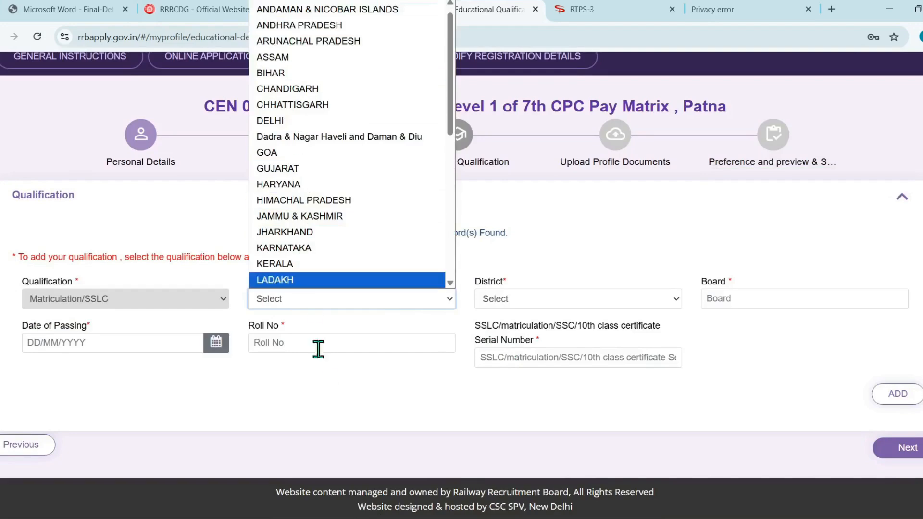
pyautogui.click(295, 75)
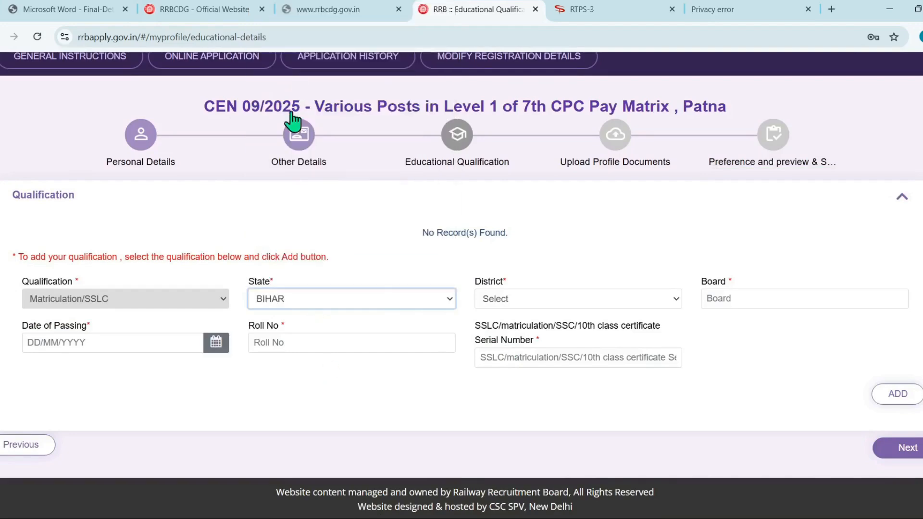
pyautogui.click(580, 303)
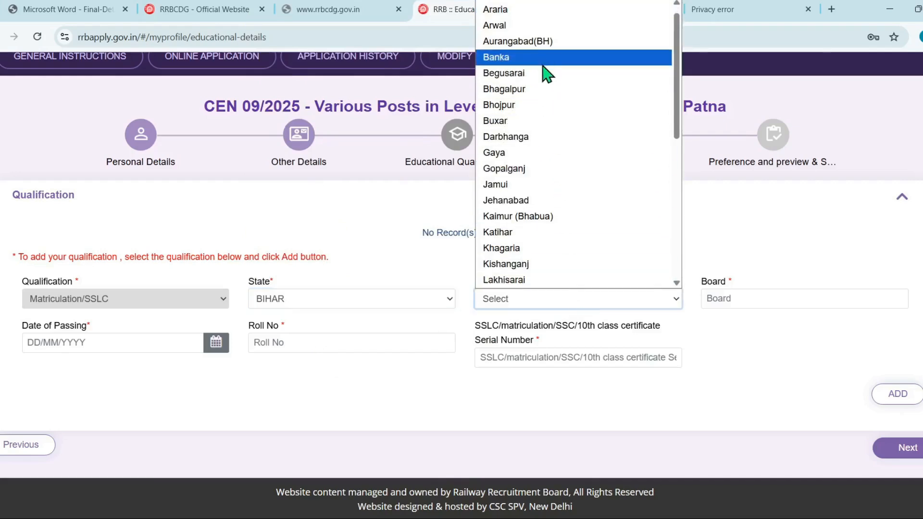
pyautogui.scroll(-5, 548, 210)
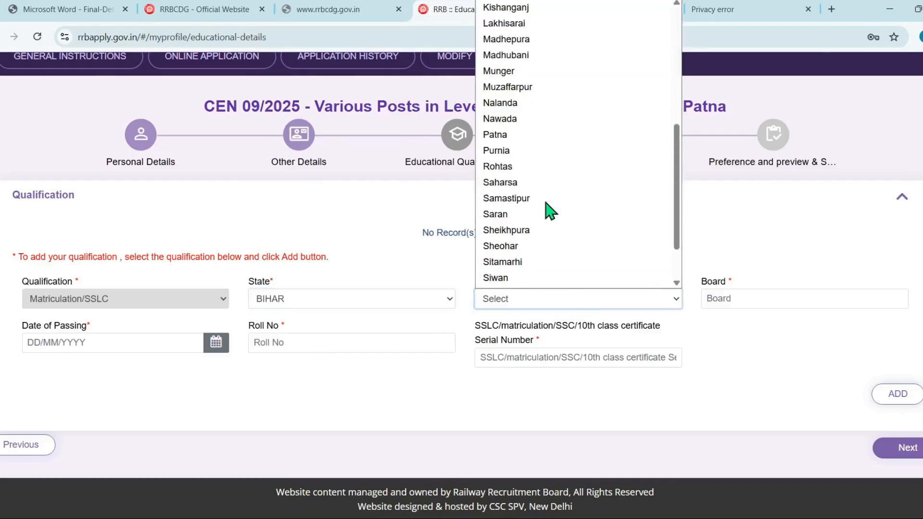
pyautogui.click(558, 44)
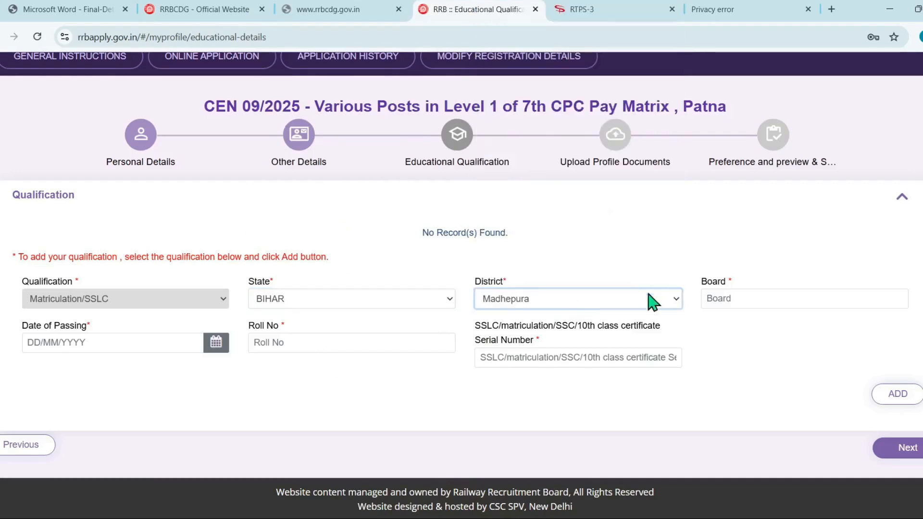
# Step: Enter Bihar School Examination Board Patna, the passing date, roll number 100 and serial 1, then add it
pyautogui.click(751, 298)
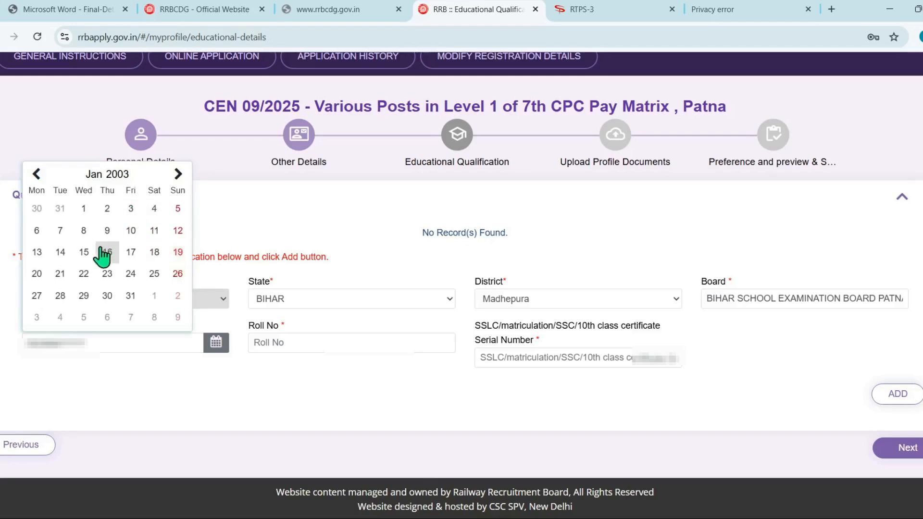
pyautogui.click(107, 232)
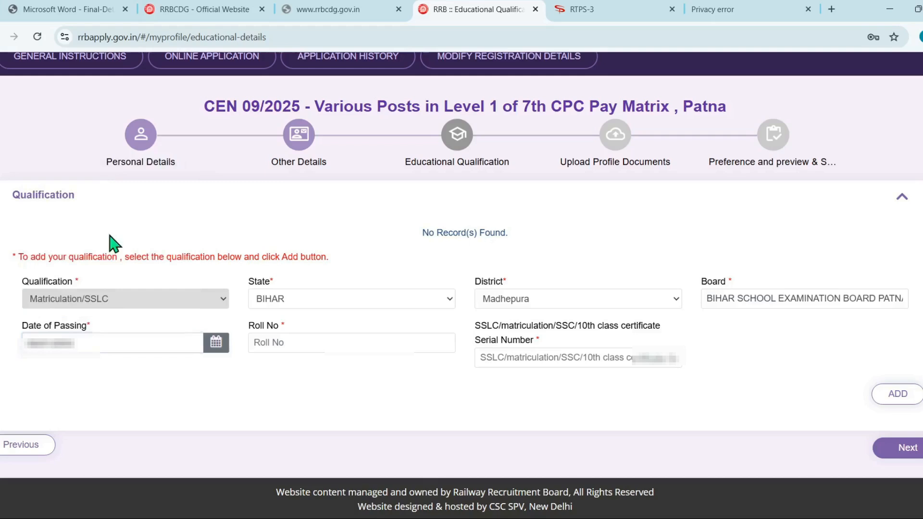
pyautogui.moveTo(68, 344); pyautogui.dragTo(19, 341)
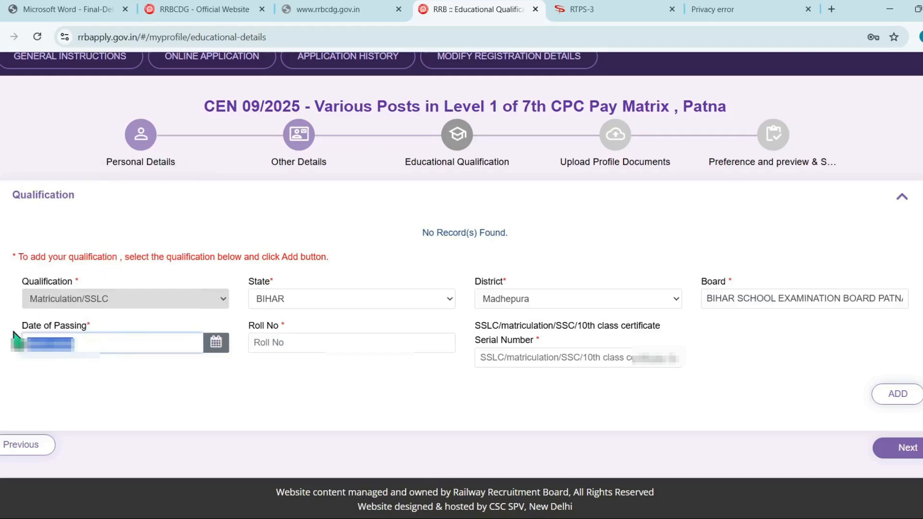
pyautogui.click(320, 344)
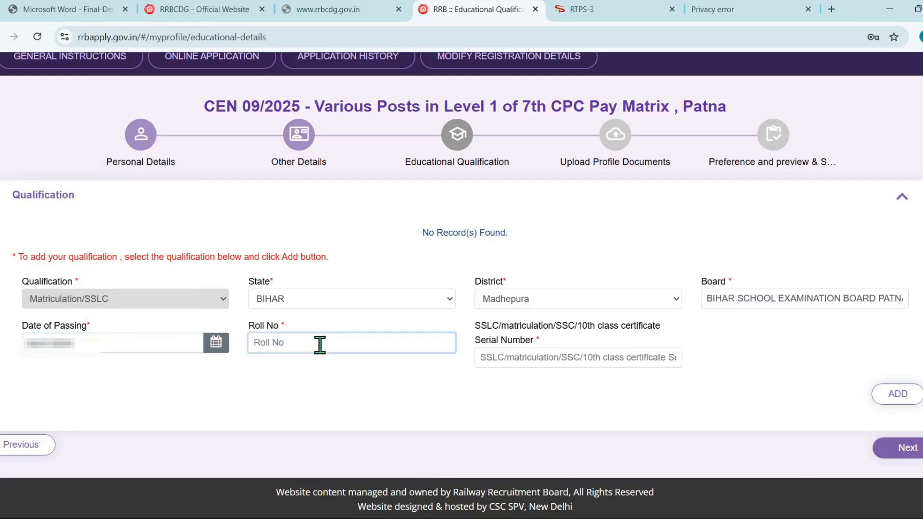
pyautogui.write('100')
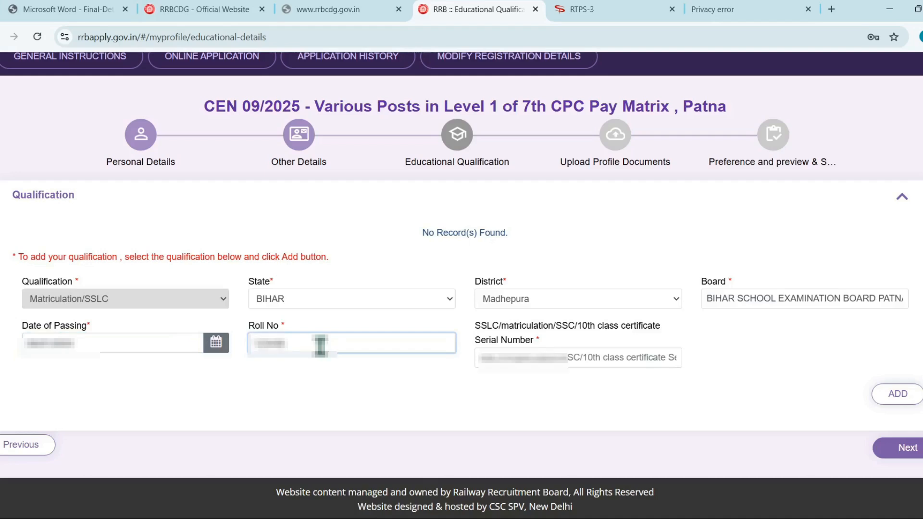
pyautogui.click(645, 363)
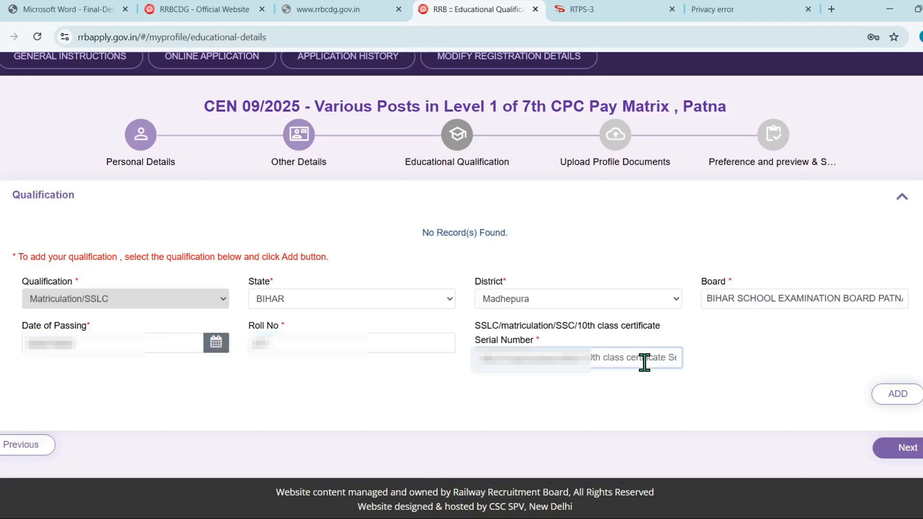
pyautogui.write('1')
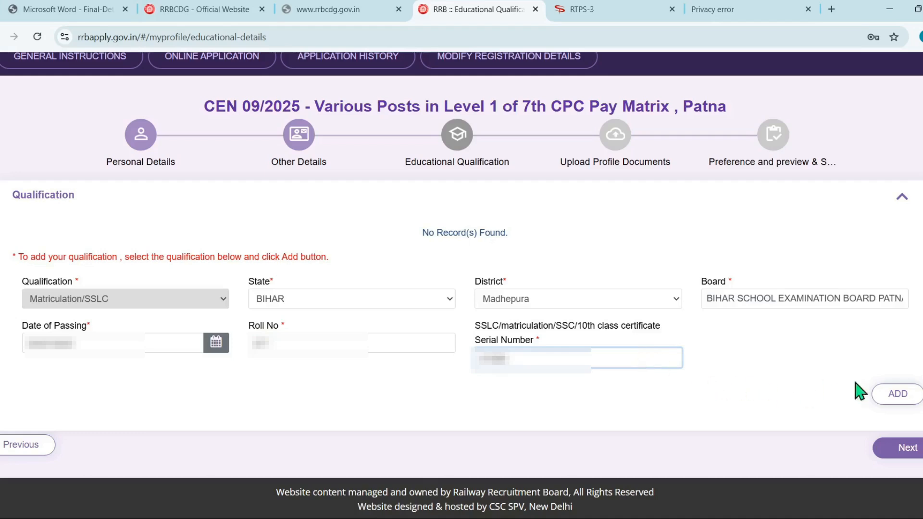
pyautogui.click(899, 395)
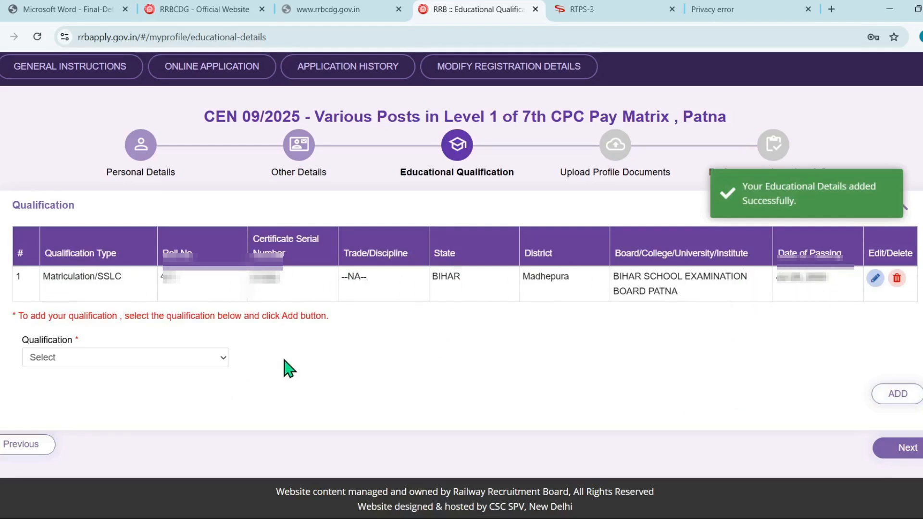
# Step: Briefly choose ITI as another qualification, reset it to Select, and continue to Upload Profile Documents
pyautogui.click(155, 361)
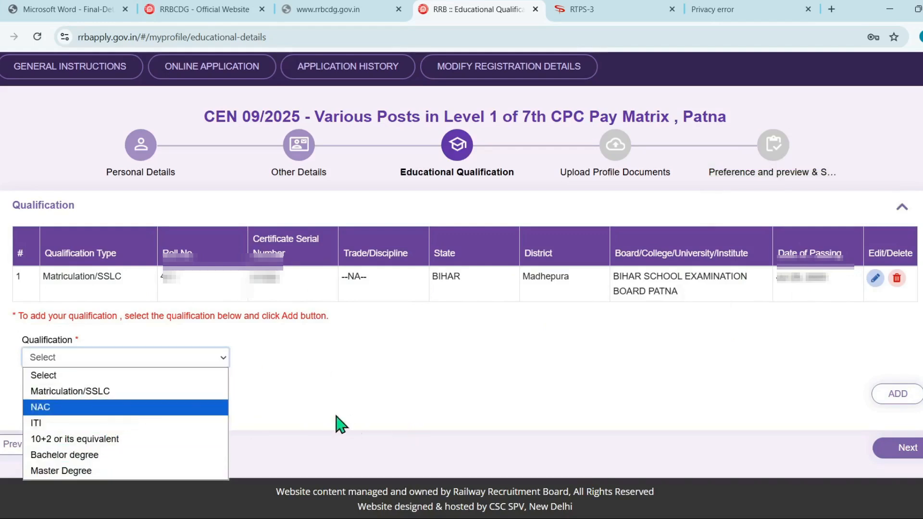
pyautogui.click(99, 423)
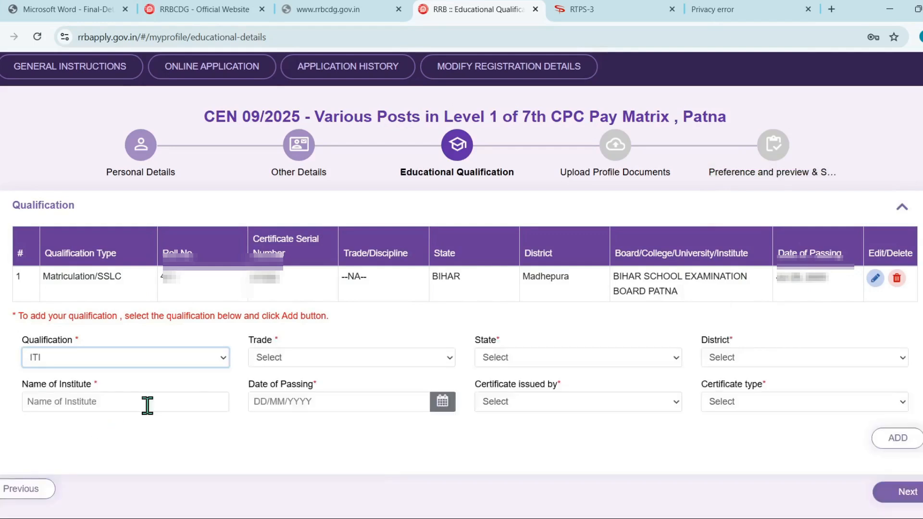
pyautogui.click(407, 363)
pyautogui.click(340, 371)
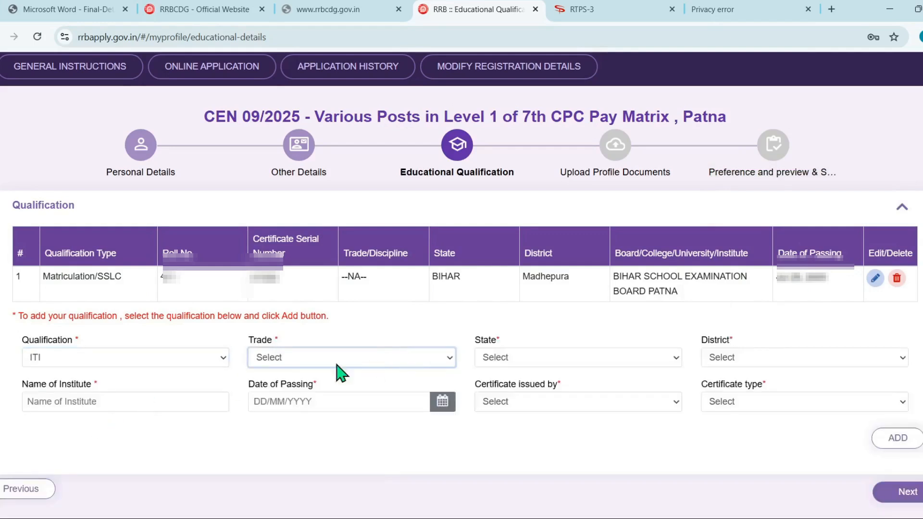
pyautogui.click(150, 364)
pyautogui.click(109, 376)
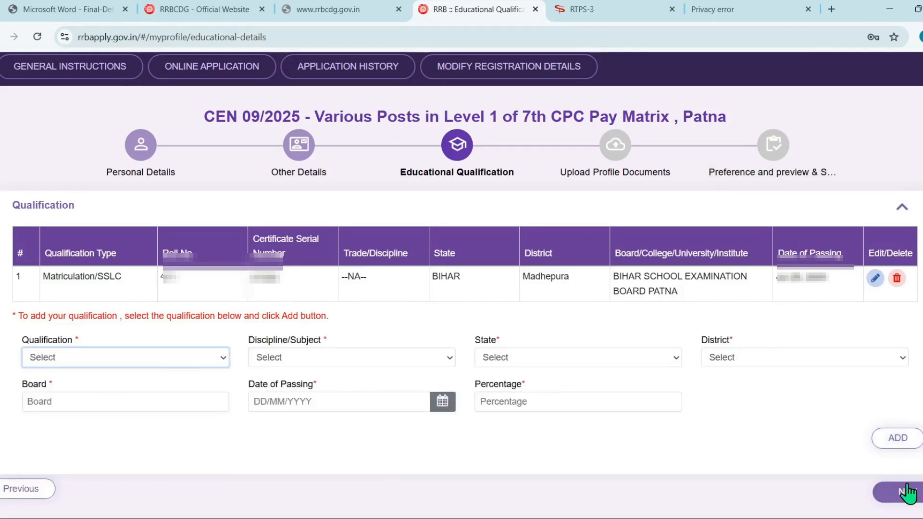
pyautogui.click(904, 492)
pyautogui.scroll(-4, 462, 289)
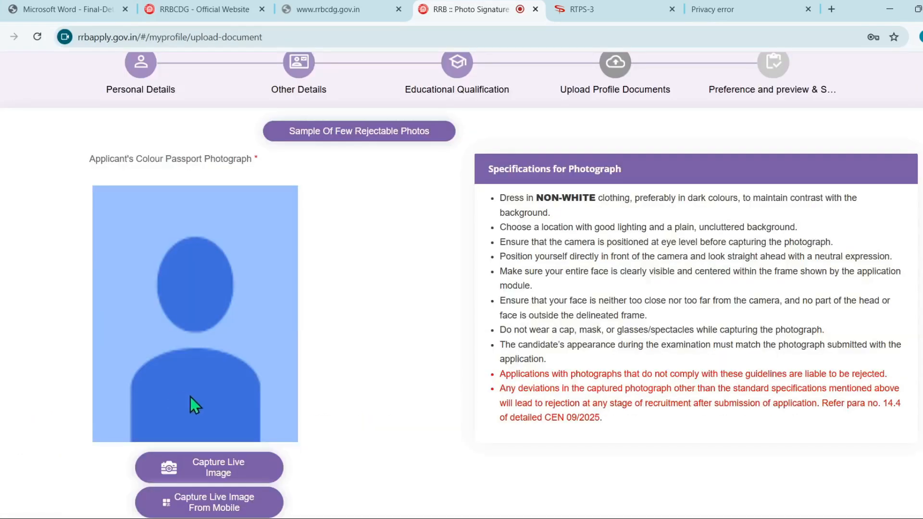
# Step: Run the webcam Live Photo Capture past its instructions; it warns about background and head tilt
pyautogui.click(230, 471)
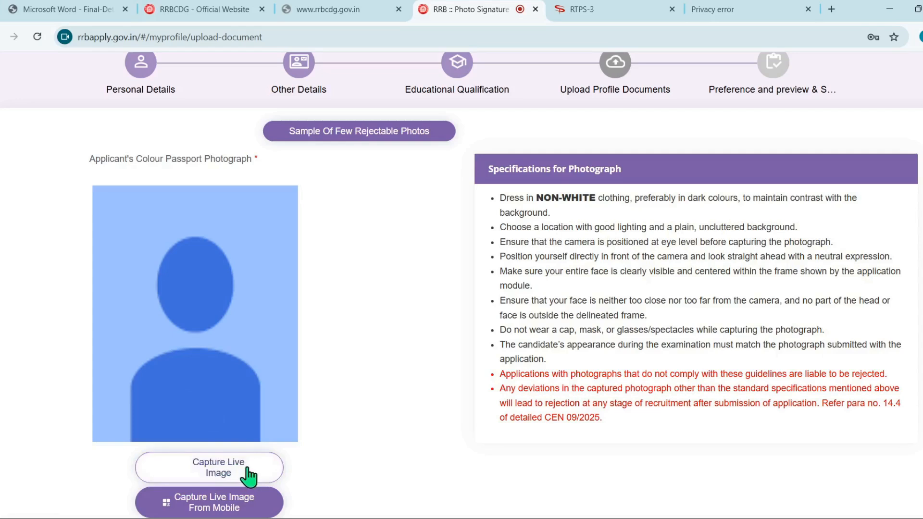
pyautogui.click(216, 469)
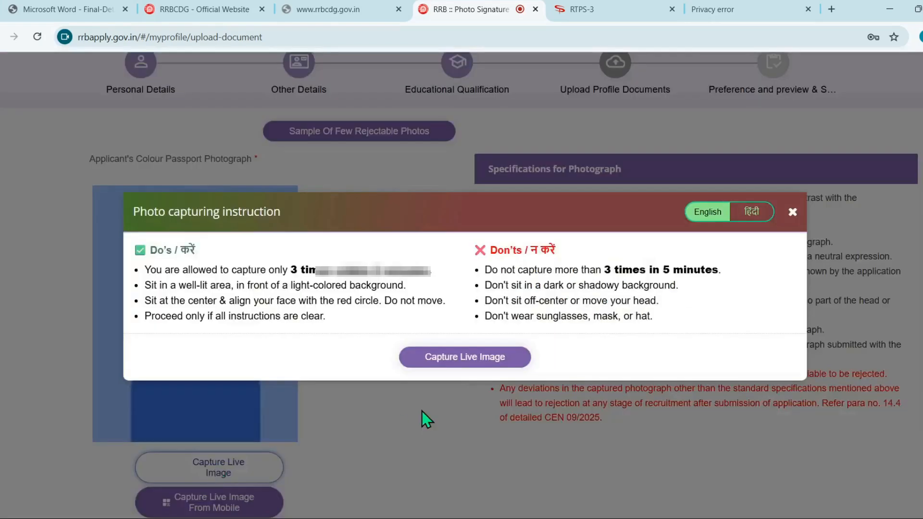
pyautogui.click(486, 359)
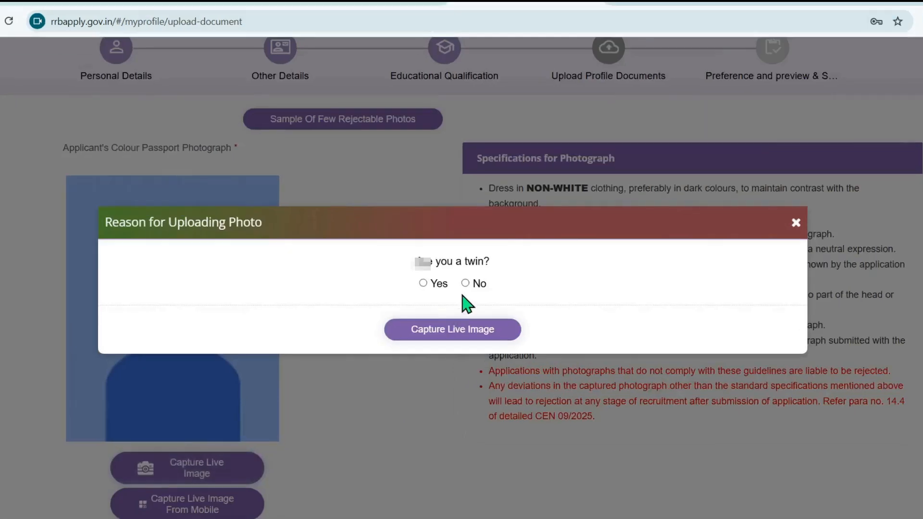
pyautogui.click(469, 328)
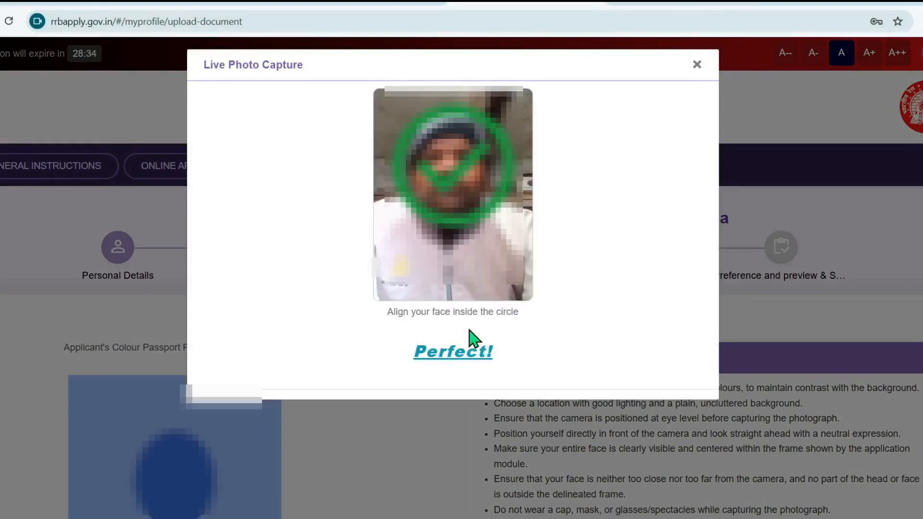
pyautogui.scroll(-5, 336, 385)
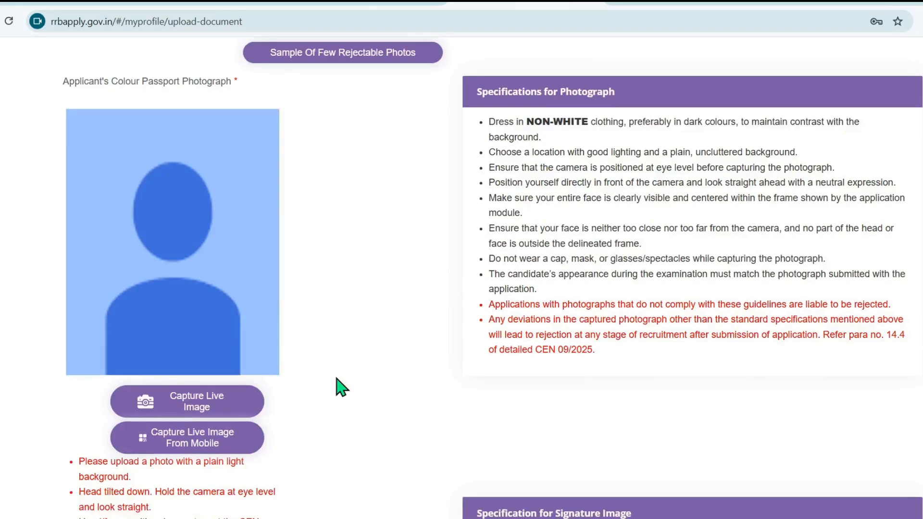
# Step: Capture the passport photo on a phone via QR code, then reload the upload step to show it
pyautogui.click(201, 445)
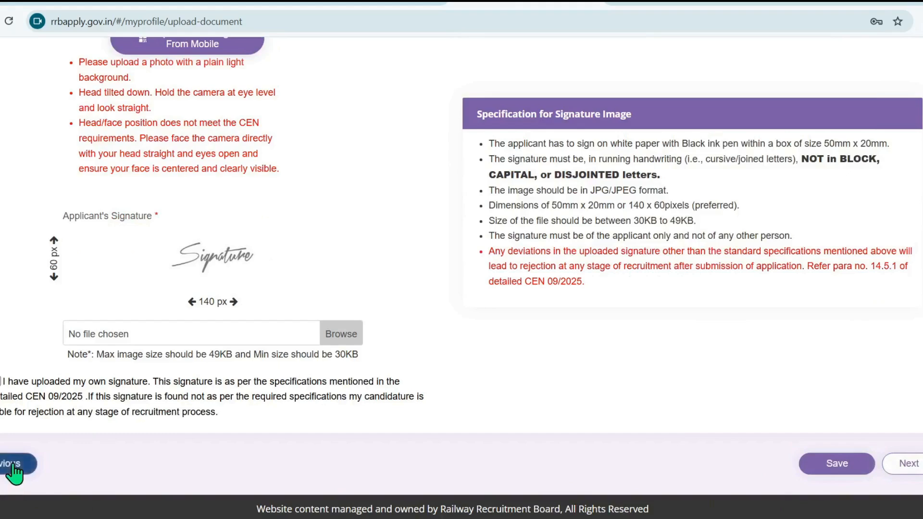
pyautogui.click(9, 462)
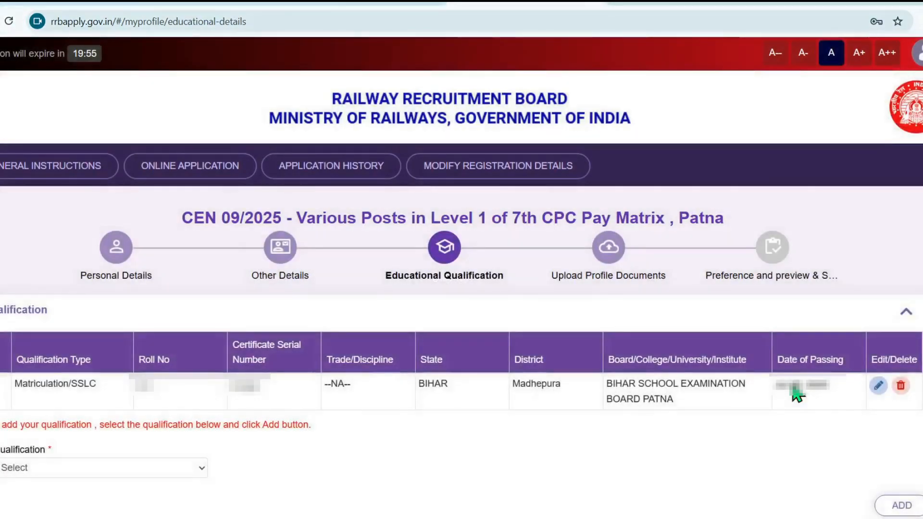
pyautogui.scroll(-2, 791, 389)
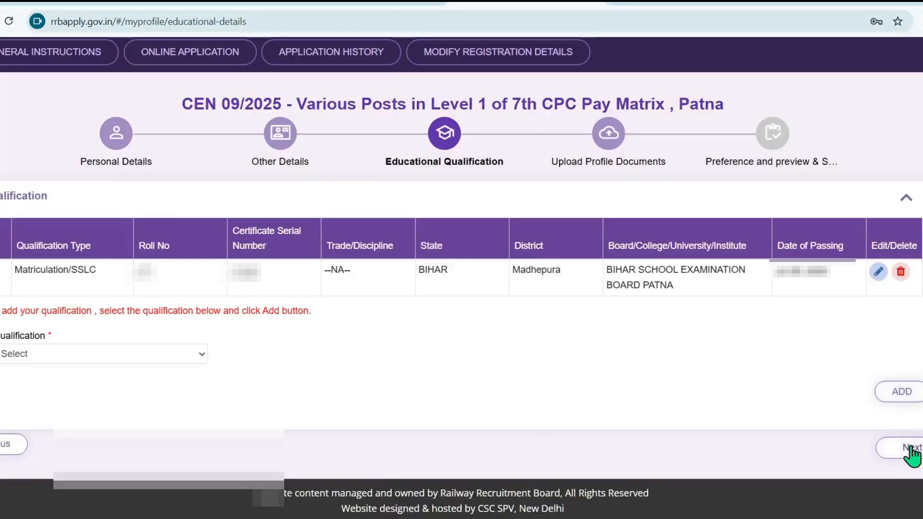
pyautogui.click(913, 452)
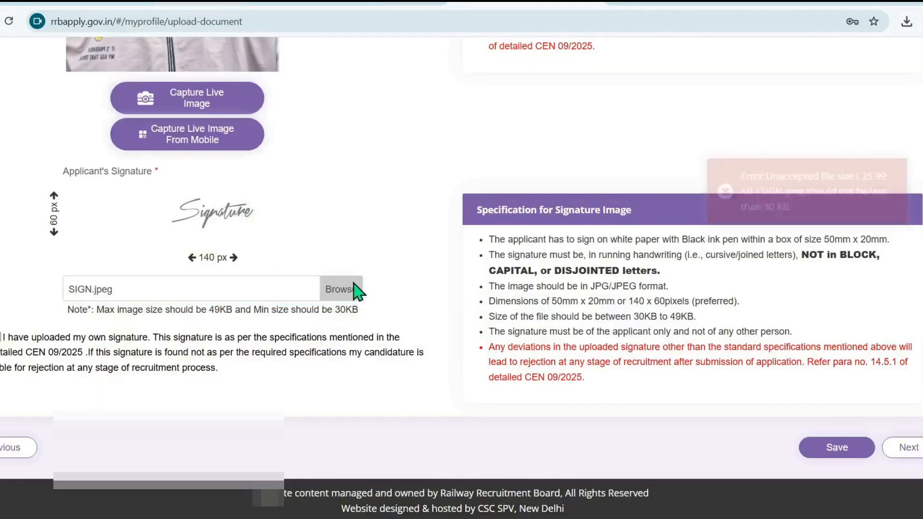
# Step: Upload SIGN.jpeg from Downloads as the signature, accept the crop, tick the declaration, and save
pyautogui.click(355, 409)
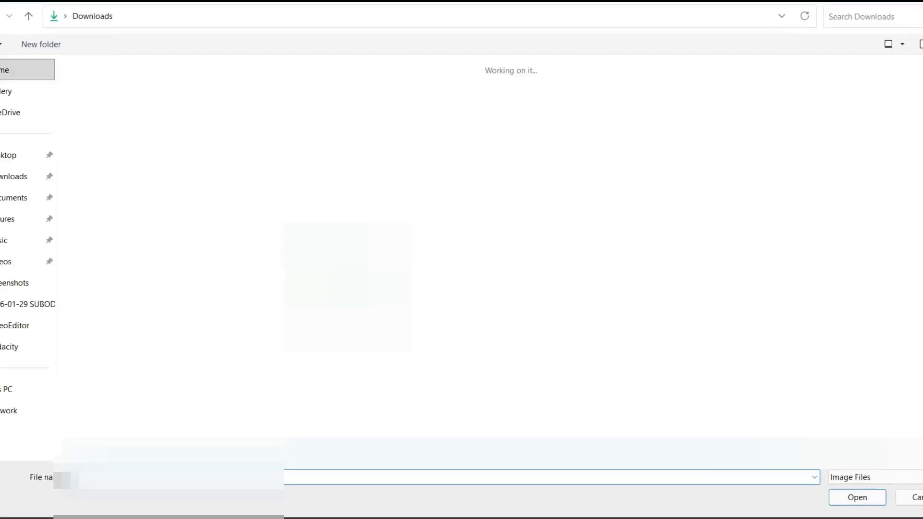
pyautogui.click(111, 108)
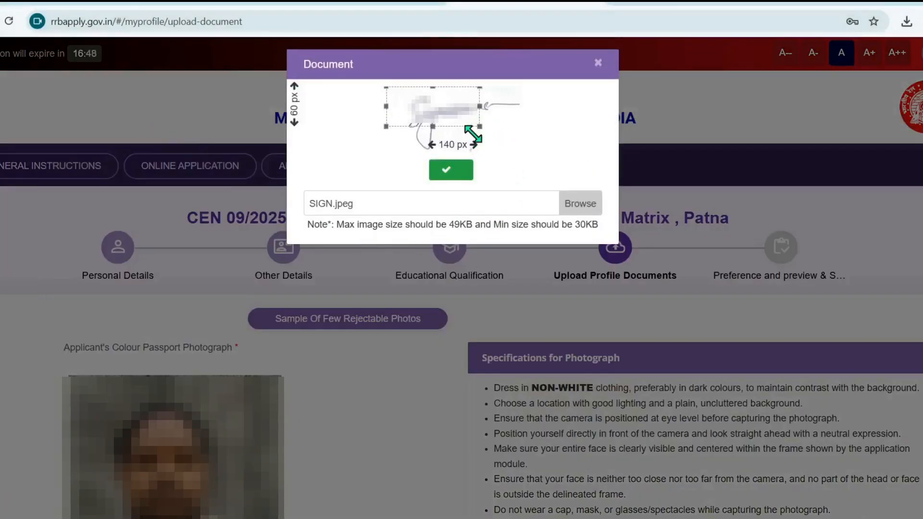
pyautogui.click(452, 170)
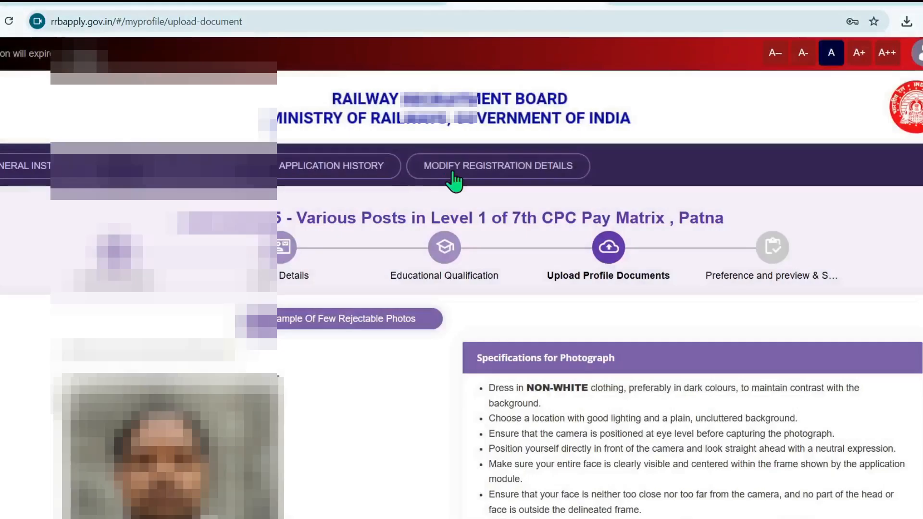
pyautogui.scroll(-12, 324, 406)
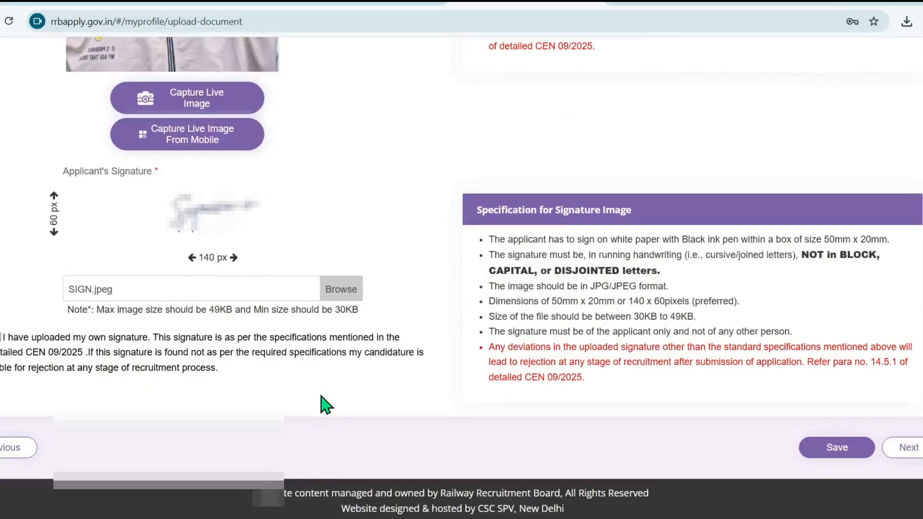
pyautogui.click(2, 338)
pyautogui.click(859, 458)
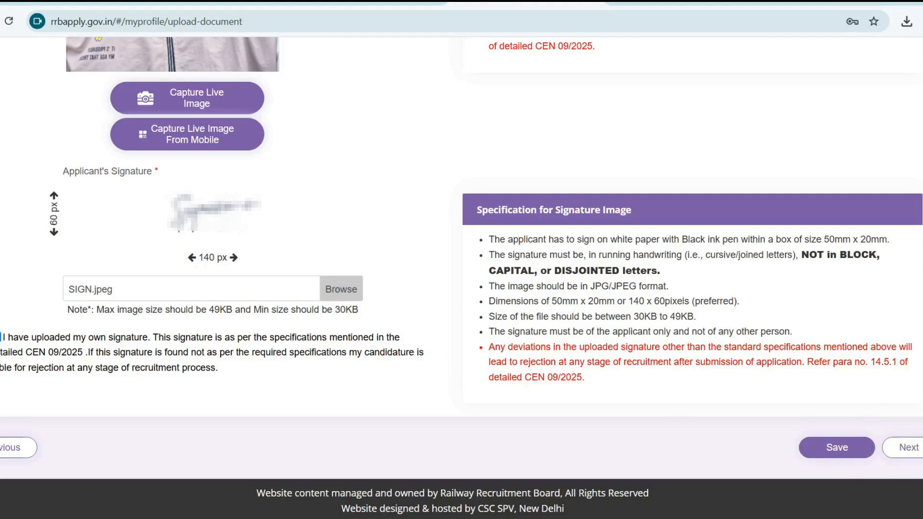
pyautogui.click(849, 450)
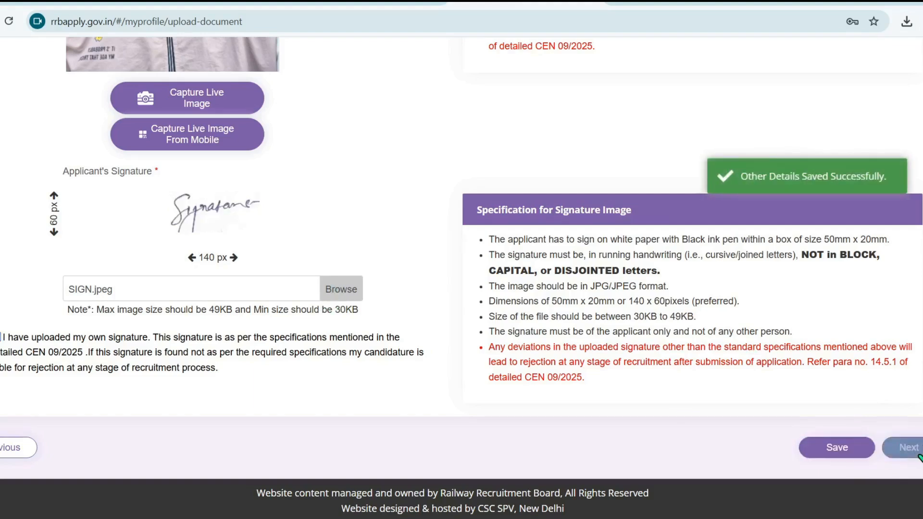
pyautogui.click(843, 454)
# Step: Rank posts: Assistant TRD, S and T, Operations (Electrical), Track Machine, Bridge, P.Way, Trackmaintainer-IV, Pointsman B, Carriage and Wagon
pyautogui.click(907, 448)
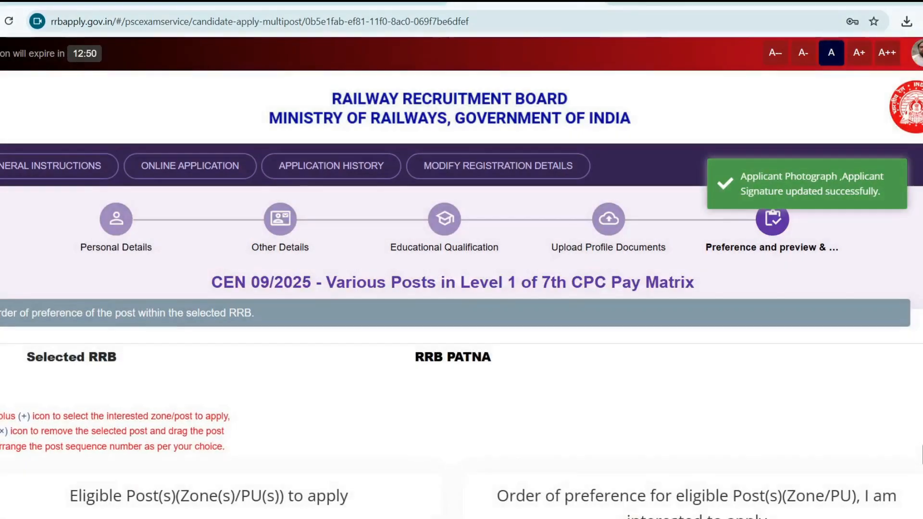
pyautogui.scroll(-8, 669, 402)
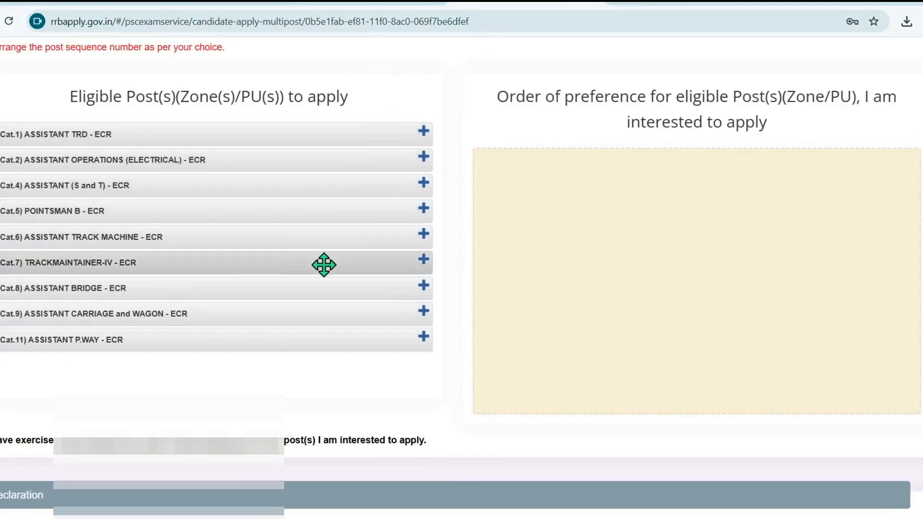
pyautogui.click(424, 132)
pyautogui.click(424, 159)
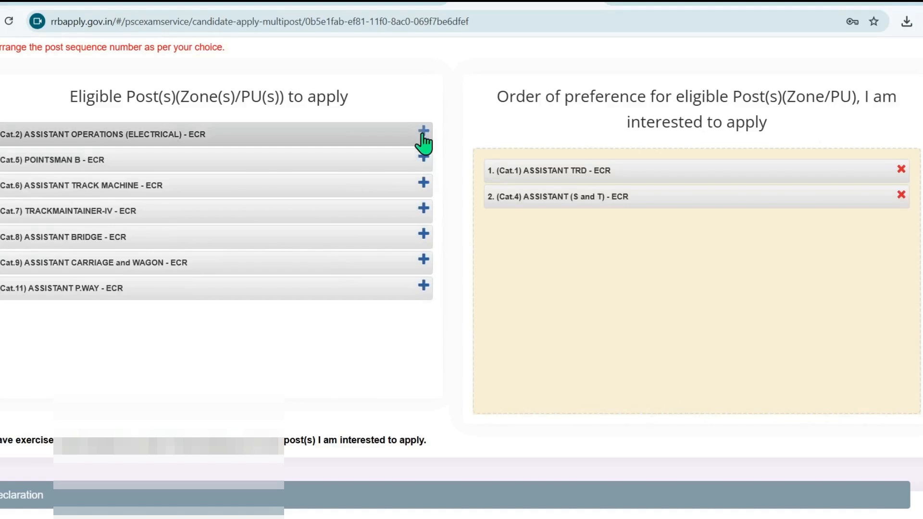
pyautogui.click(423, 134)
pyautogui.click(423, 158)
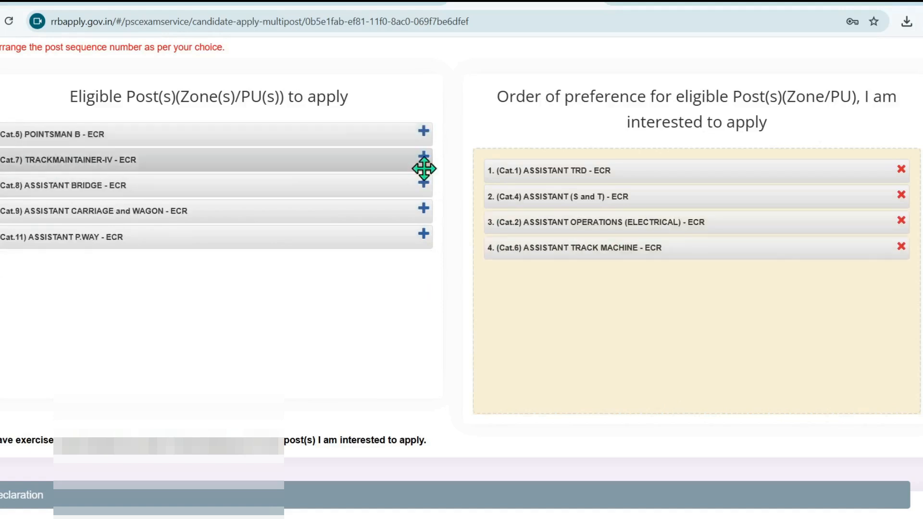
pyautogui.click(424, 185)
pyautogui.click(424, 210)
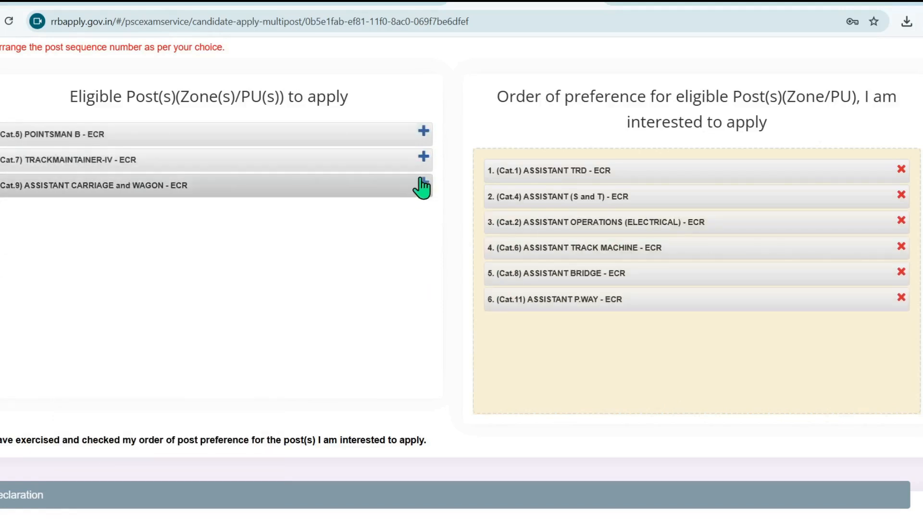
pyautogui.click(424, 158)
pyautogui.click(425, 137)
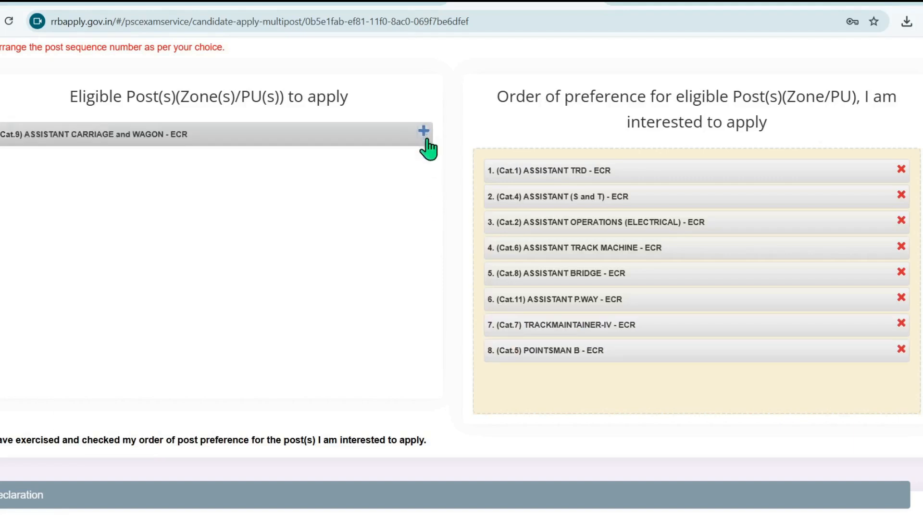
pyautogui.click(424, 134)
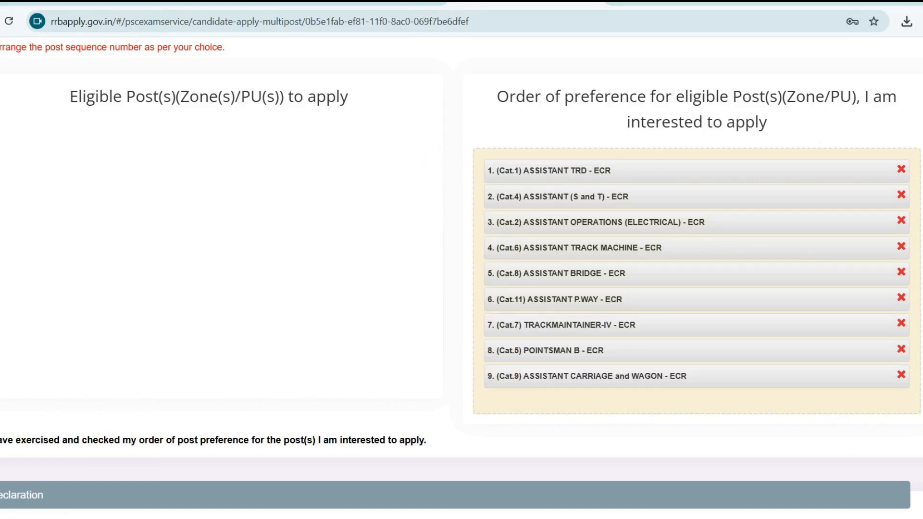
pyautogui.scroll(-5, 276, 392)
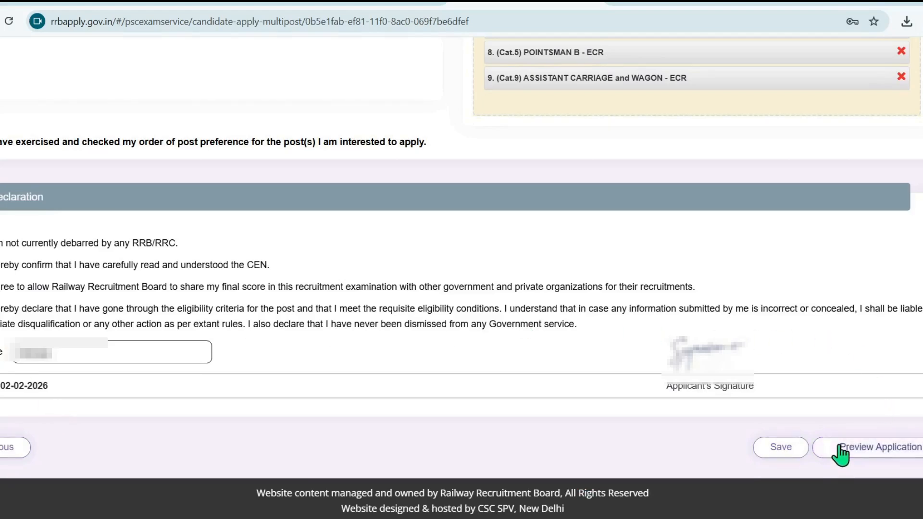
# Step: Save the nine-post preference order and scroll the Application Preview down to its bottom
pyautogui.click(790, 452)
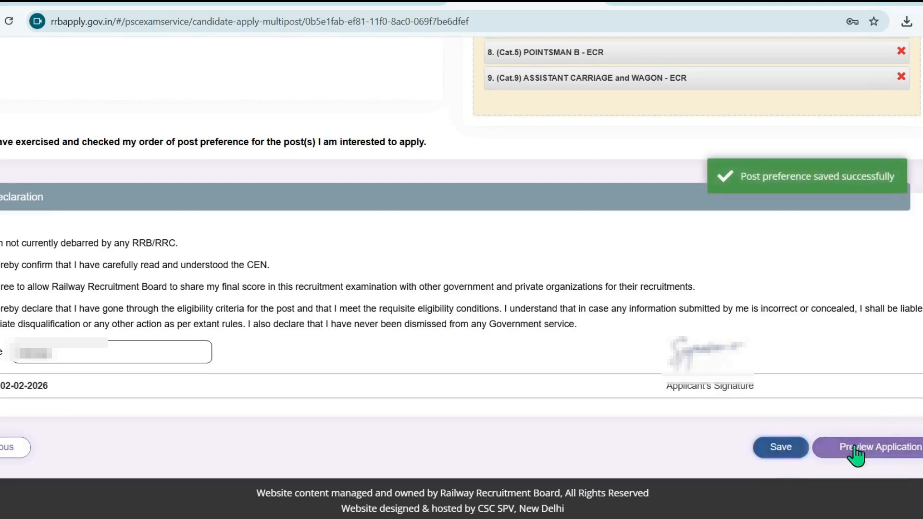
pyautogui.click(898, 449)
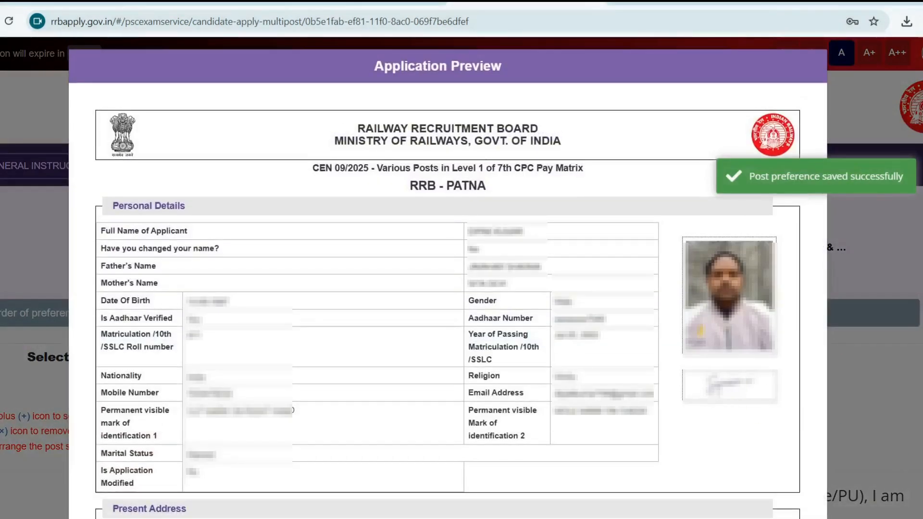
pyautogui.scroll(-10, 447, 288)
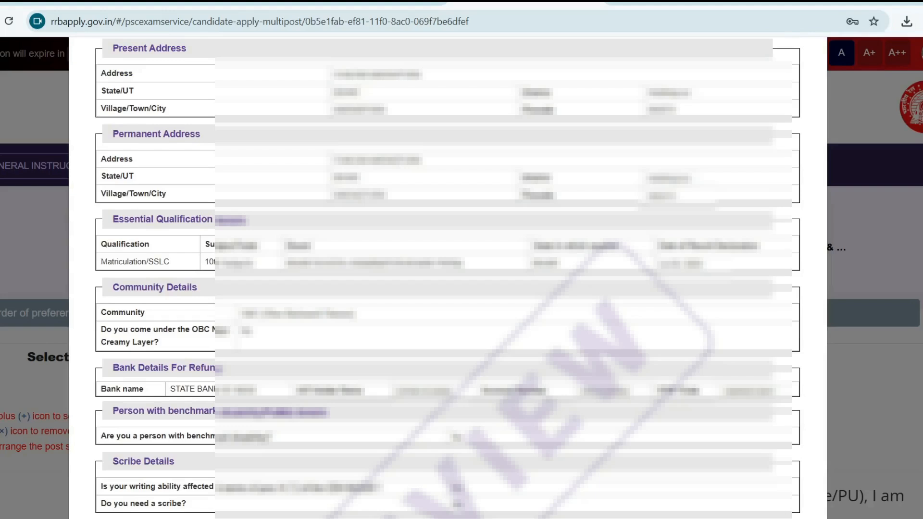
pyautogui.scroll(-10, 447, 289)
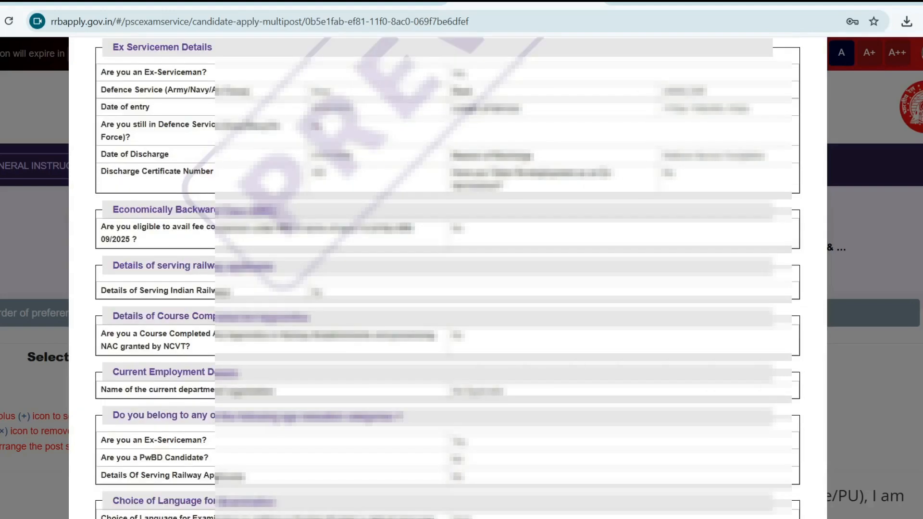
pyautogui.scroll(-9, 447, 289)
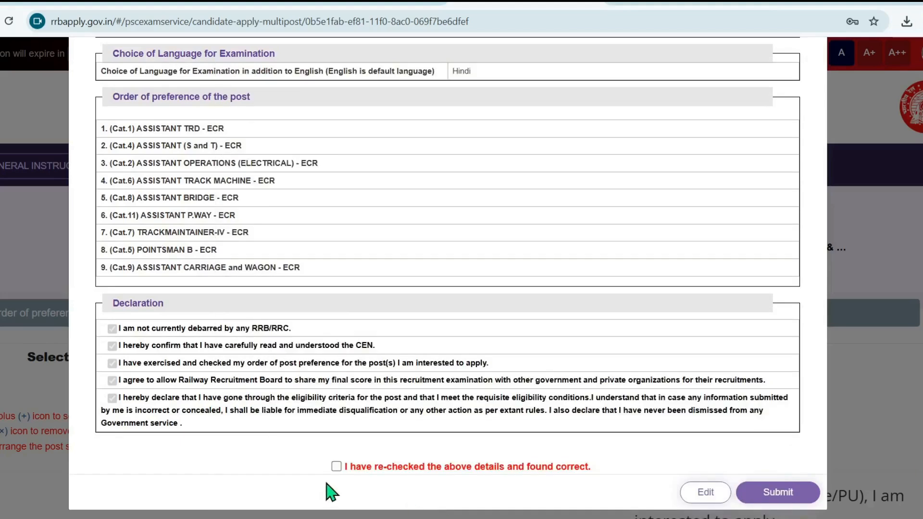
# Step: Tick the 're-checked the above details' declaration and submit, bringing up the no-corrections warning
pyautogui.click(337, 467)
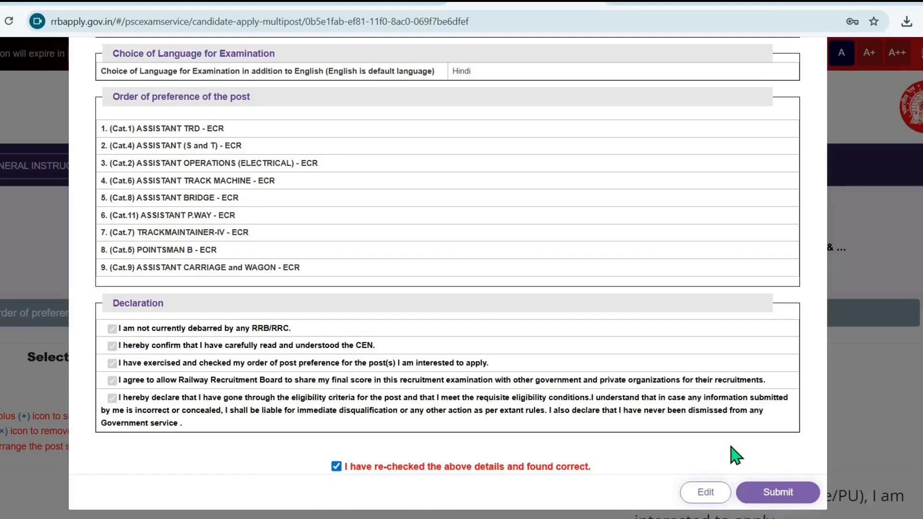
pyautogui.click(782, 494)
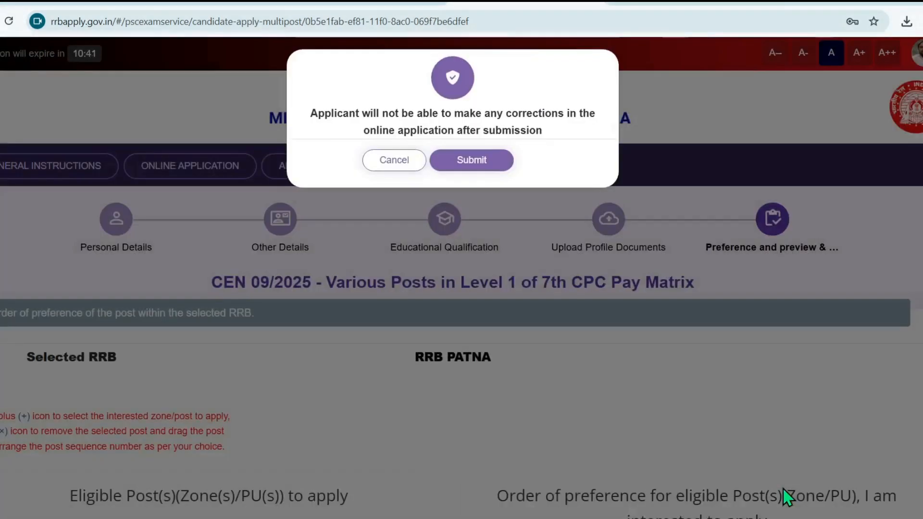